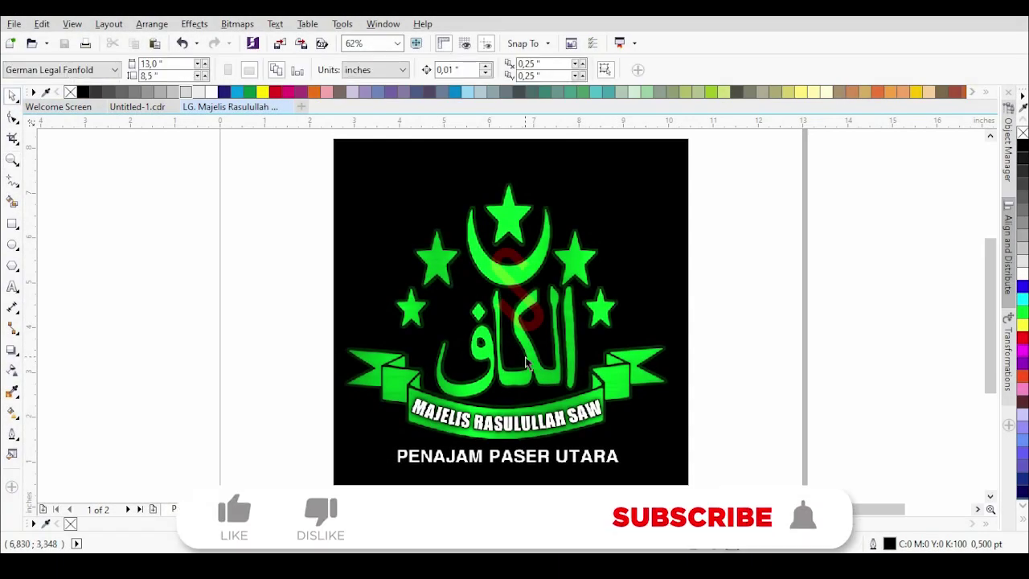
{"action": "scroll", "coordinate": [498, 331], "scroll_direction": "down", "scroll_amount": 1}
{"action": "scroll", "coordinate": [505, 365], "scroll_direction": "up", "scroll_amount": 1}
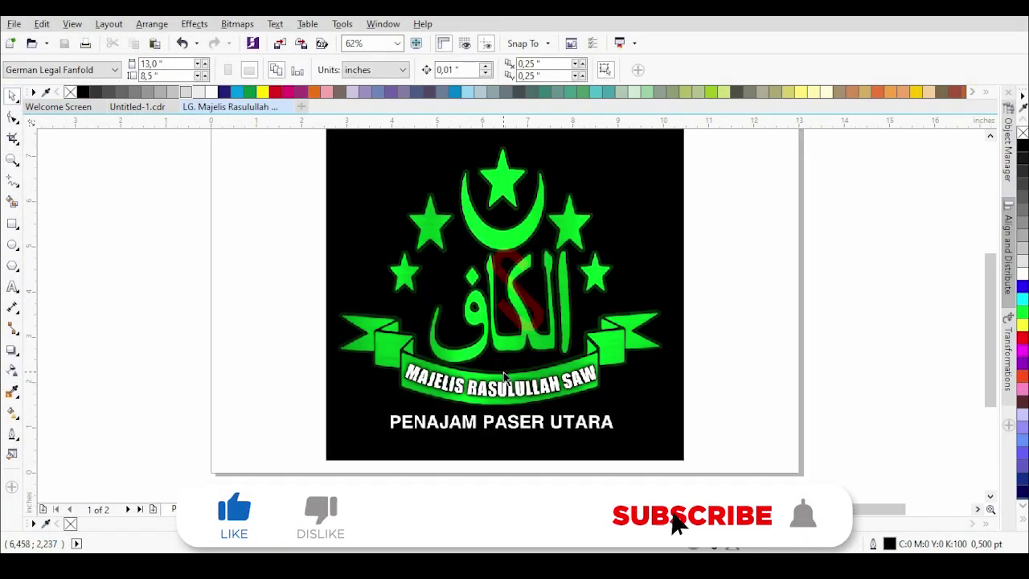
{"action": "scroll", "coordinate": [504, 370], "scroll_direction": "up", "scroll_amount": 2}
{"action": "scroll", "coordinate": [428, 362], "scroll_direction": "down", "scroll_amount": 2}
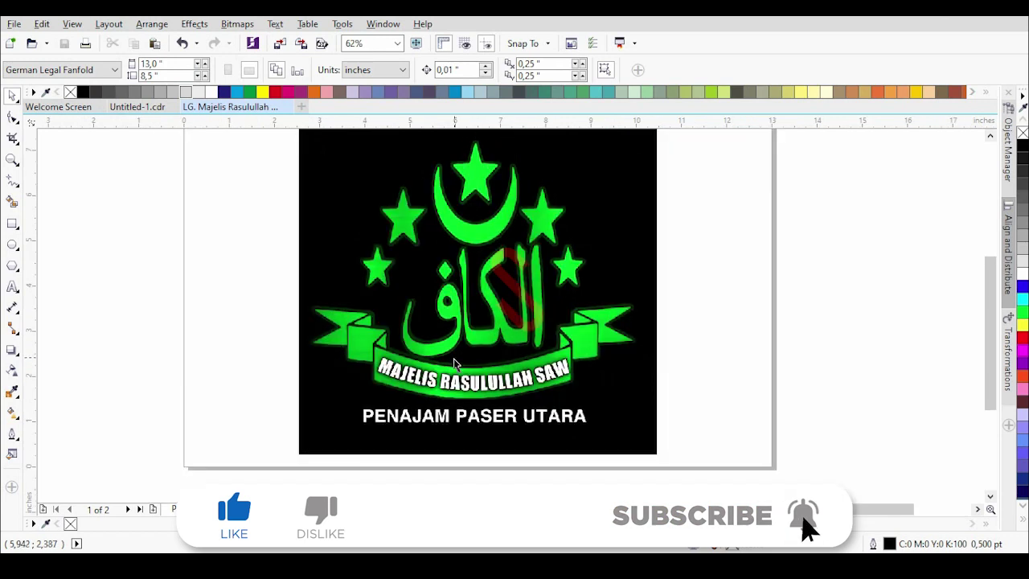
{"action": "scroll", "coordinate": [531, 287], "scroll_direction": "up", "scroll_amount": 2}
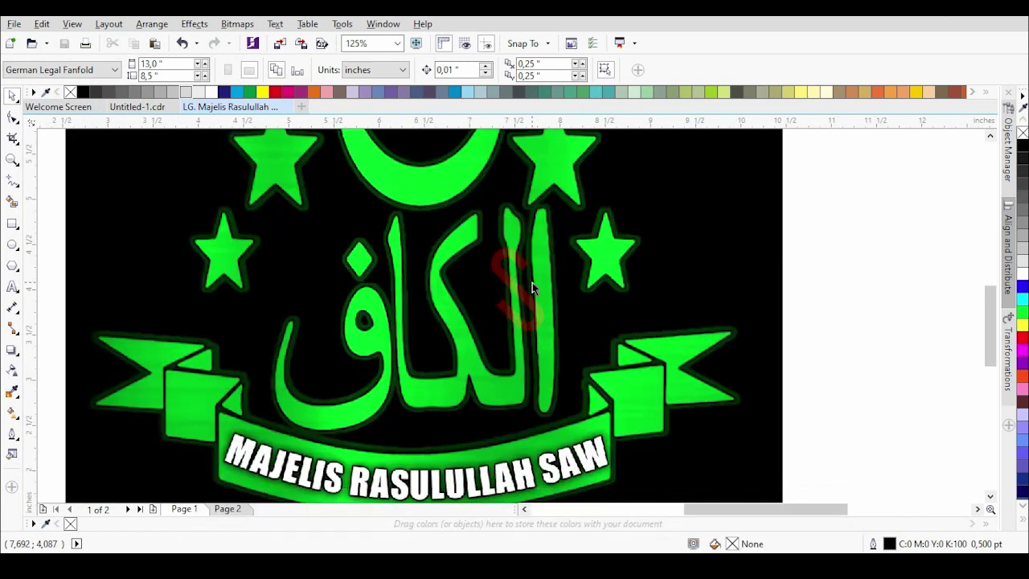
{"action": "scroll", "coordinate": [532, 287], "scroll_direction": "down", "scroll_amount": 2}
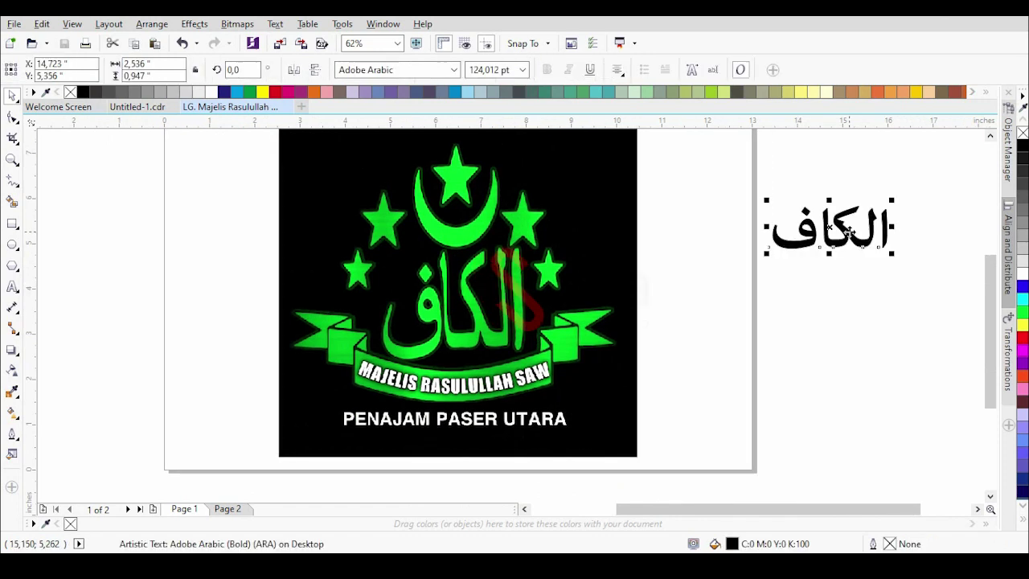
Step: Place a copy of the black Arabic text beside the logo, below the original text
{"action": "left_click_drag", "start_coordinate": [849, 230], "coordinate": [762, 333]}
{"action": "right_click", "coordinate": [761, 333]}
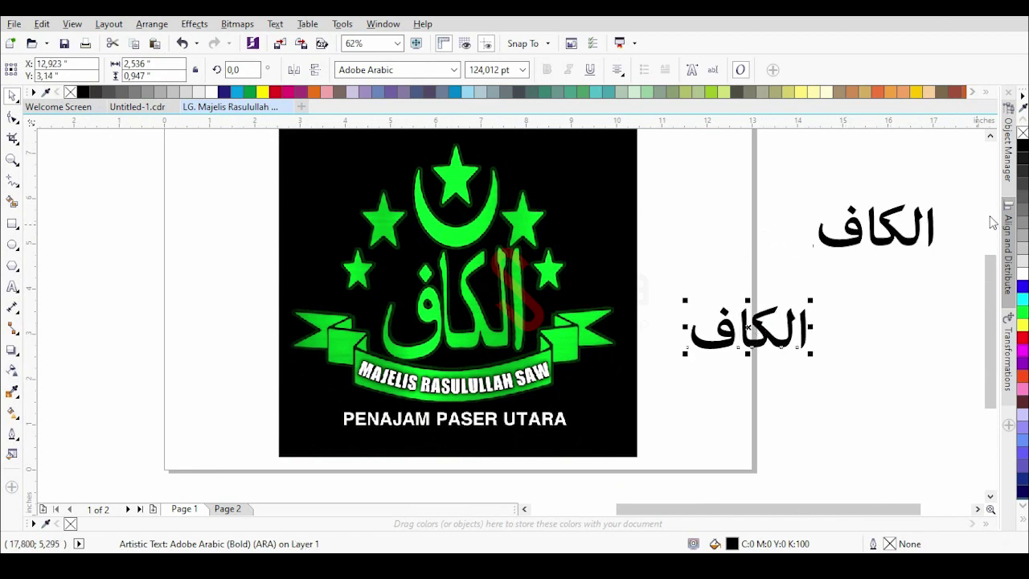
{"action": "left_click", "coordinate": [985, 164]}
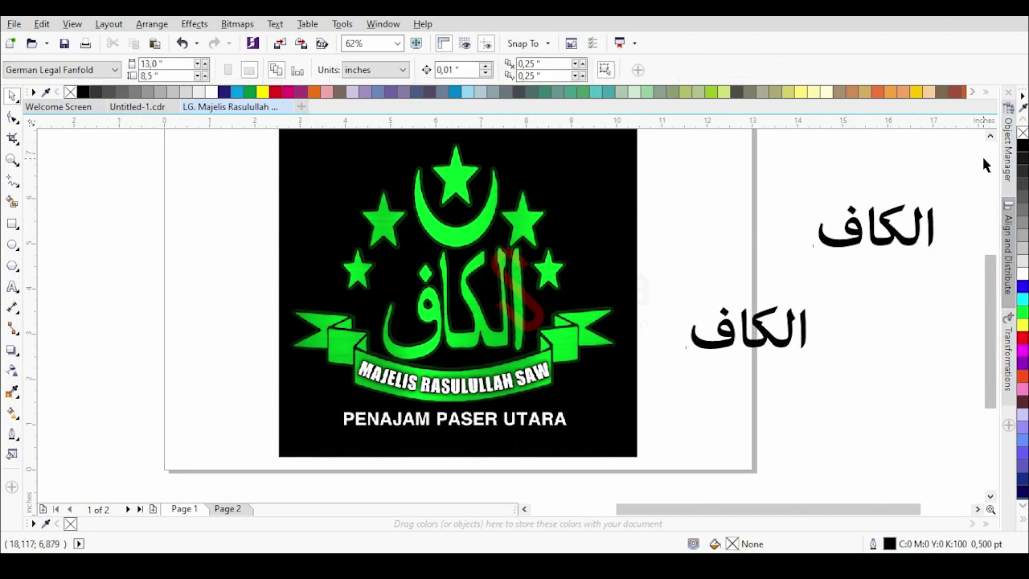
Step: Convert the copied Arabic text to curves and give it a red hairline outline with no fill
{"action": "left_click", "coordinate": [769, 339]}
{"action": "key", "text": "ctrl+q"}
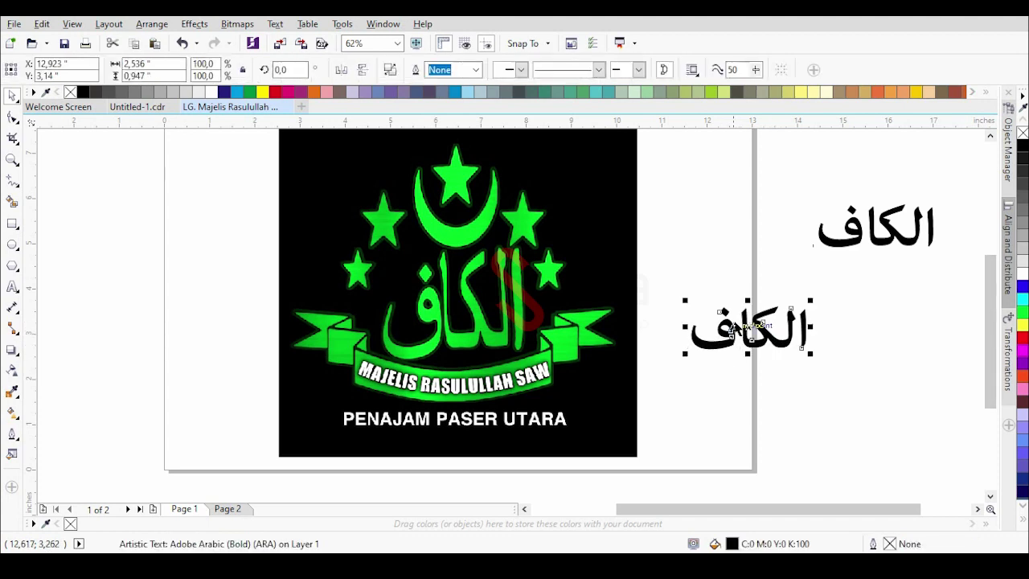
{"action": "right_click", "coordinate": [276, 91]}
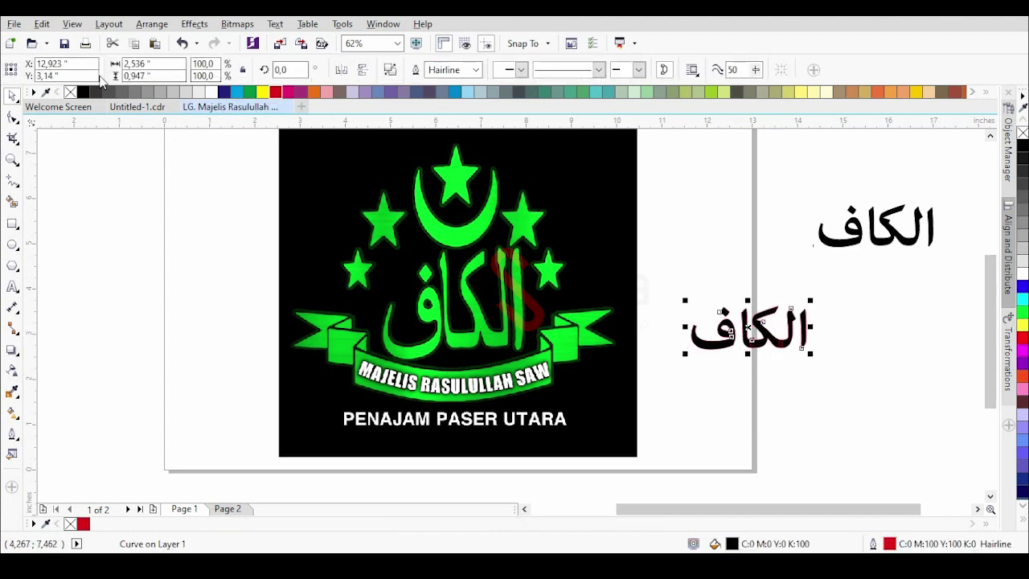
{"action": "left_click", "coordinate": [74, 92]}
Step: Move the red outlined text over the logo's green calligraphy and break it apart into separate curves
{"action": "left_click_drag", "start_coordinate": [756, 326], "coordinate": [472, 295]}
{"action": "scroll", "coordinate": [518, 283], "scroll_direction": "up", "scroll_amount": 3}
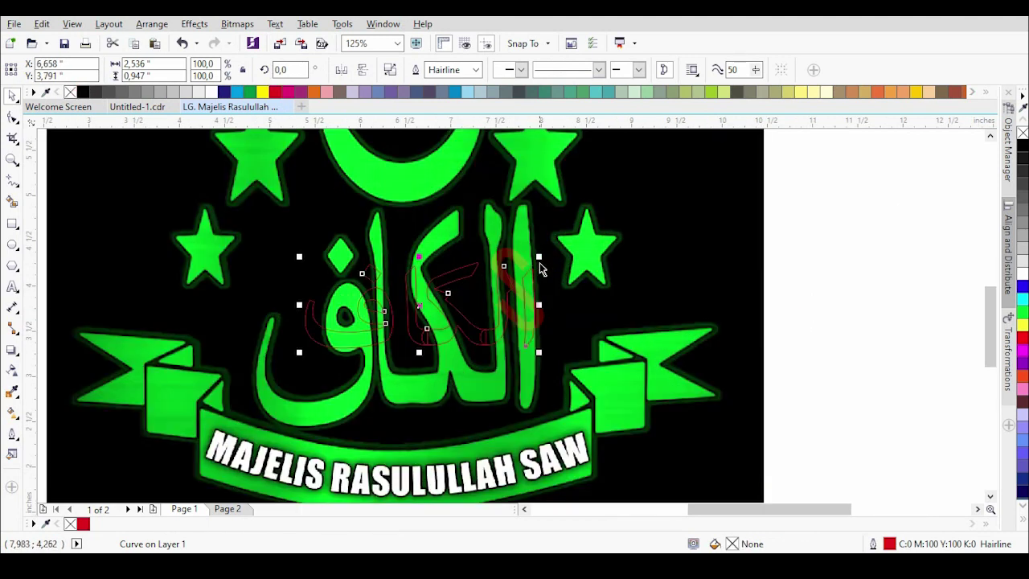
{"action": "left_click", "coordinate": [388, 74]}
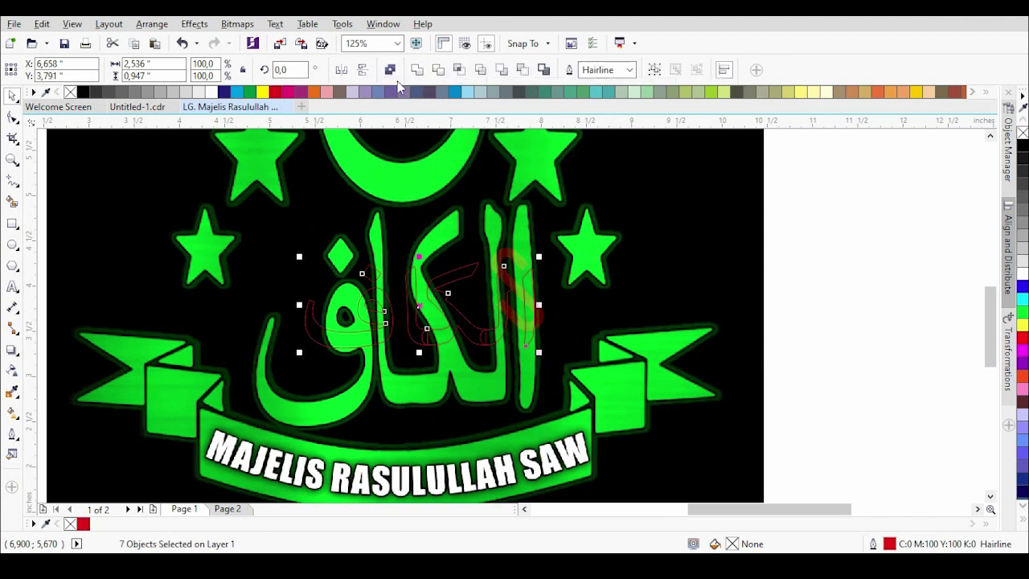
{"action": "key", "text": "Escape"}
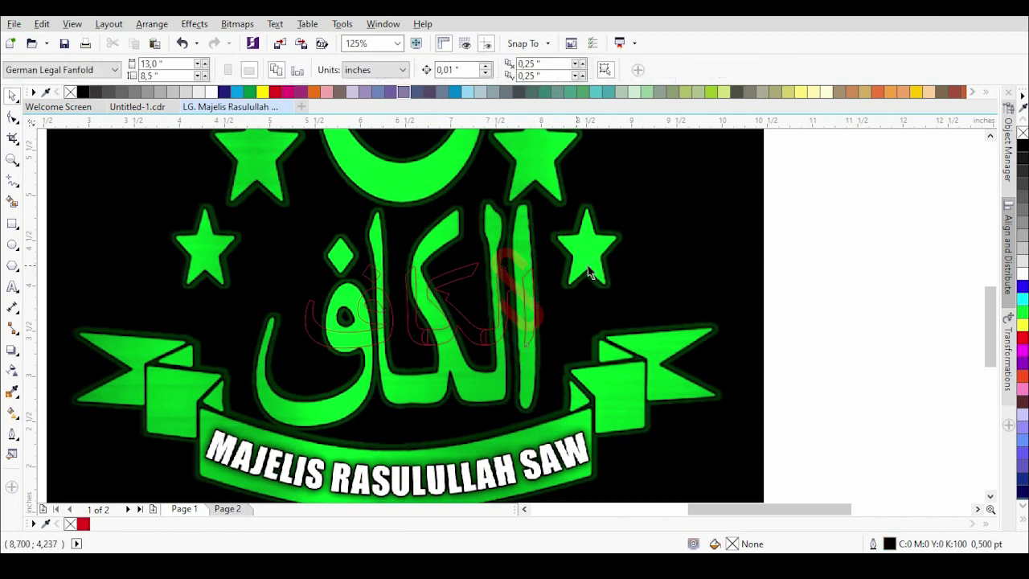
Step: Stretch the rightmost letter's outline over the green alif, to about 0.234 by 2.233 inches
{"action": "left_click", "coordinate": [527, 294]}
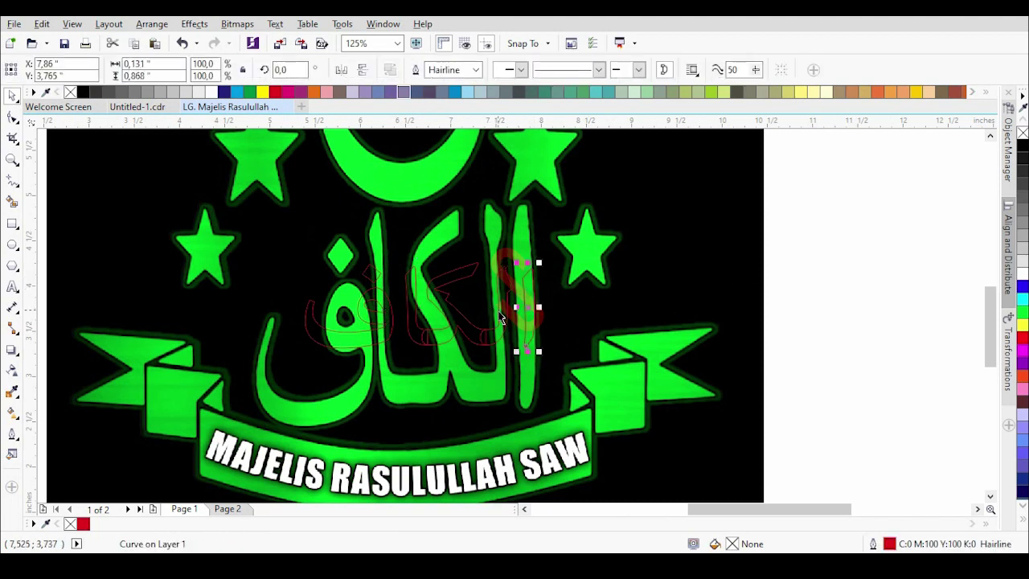
{"action": "left_click_drag", "start_coordinate": [526, 265], "coordinate": [526, 198]}
{"action": "left_click_drag", "start_coordinate": [526, 351], "coordinate": [528, 416]}
{"action": "scroll", "coordinate": [520, 268], "scroll_direction": "up", "scroll_amount": 2}
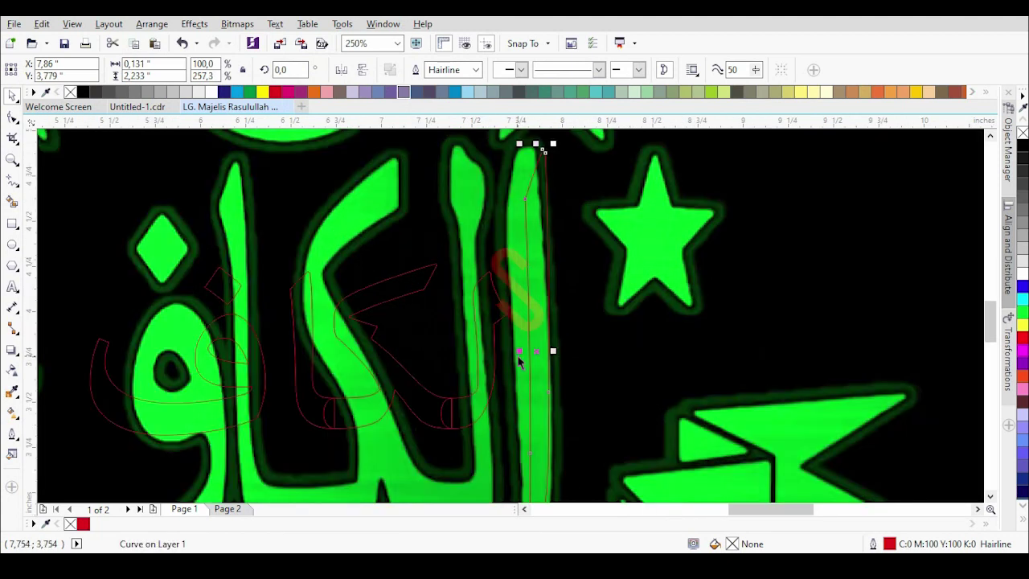
{"action": "left_click_drag", "start_coordinate": [517, 351], "coordinate": [498, 351]}
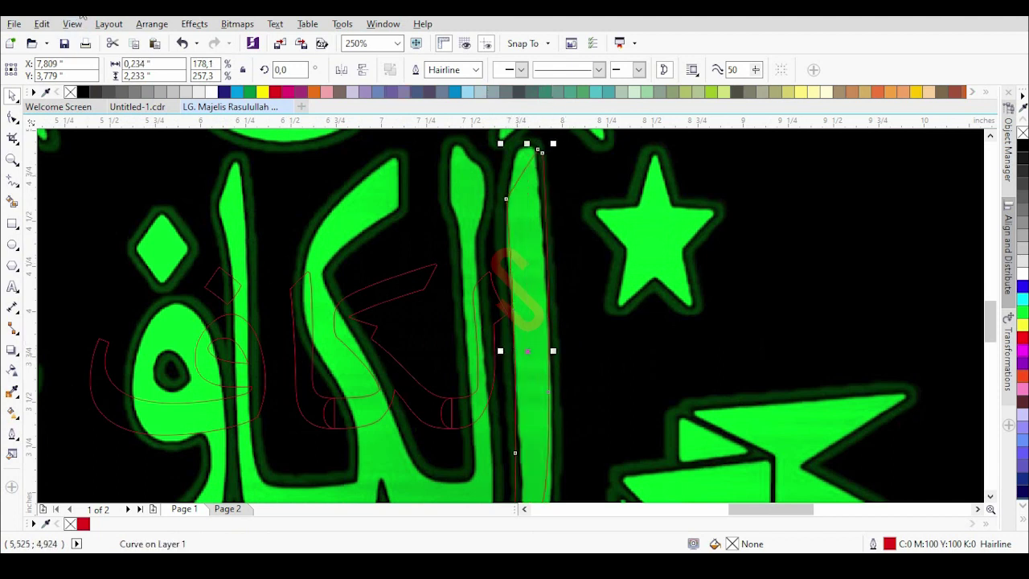
Step: Move the upper nodes of the alif outline onto the top corners of the green letter and delete a surplus node
{"action": "left_click", "coordinate": [12, 117]}
{"action": "scroll", "coordinate": [519, 238], "scroll_direction": "down", "scroll_amount": 2}
{"action": "scroll", "coordinate": [543, 198], "scroll_direction": "up", "scroll_amount": 4}
{"action": "scroll", "coordinate": [533, 201], "scroll_direction": "down", "scroll_amount": 1}
{"action": "scroll", "coordinate": [528, 202], "scroll_direction": "up", "scroll_amount": 1}
{"action": "left_click_drag", "start_coordinate": [523, 183], "coordinate": [449, 177]}
{"action": "left_click_drag", "start_coordinate": [543, 198], "coordinate": [523, 196]}
{"action": "scroll", "coordinate": [482, 167], "scroll_direction": "down", "scroll_amount": 1}
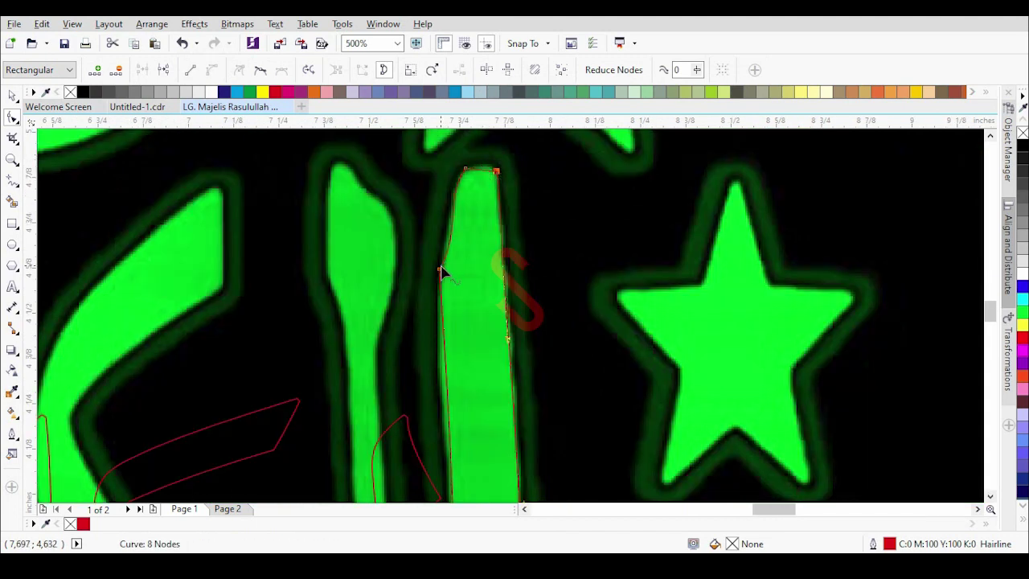
{"action": "key", "text": "Delete"}
{"action": "scroll", "coordinate": [438, 204], "scroll_direction": "down", "scroll_amount": 2}
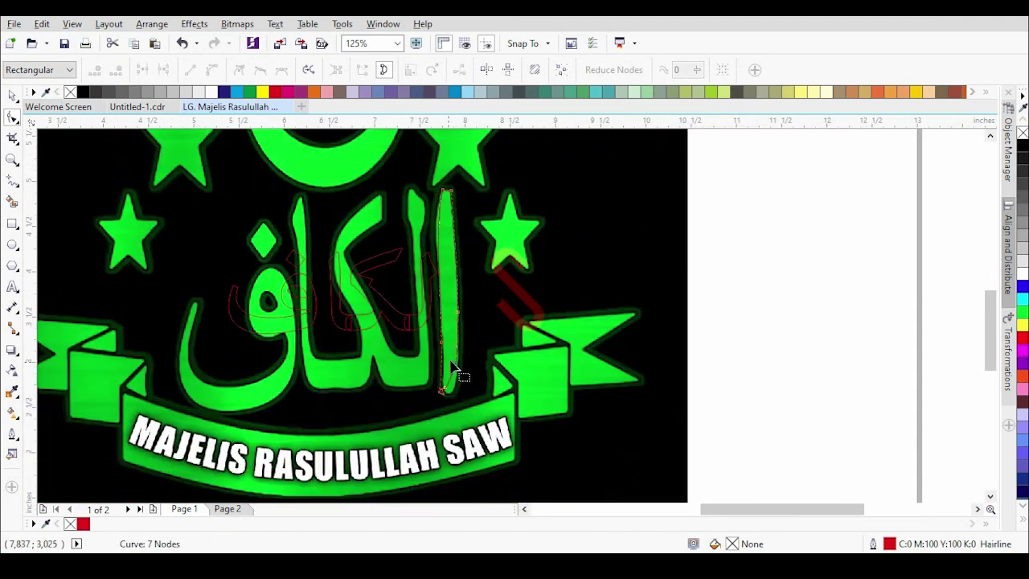
Step: Fit the bottom nodes of the alif outline to both sides of the green letter's lower end, deleting the extra node
{"action": "scroll", "coordinate": [455, 353], "scroll_direction": "up", "scroll_amount": 1}
{"action": "scroll", "coordinate": [436, 425], "scroll_direction": "up", "scroll_amount": 2}
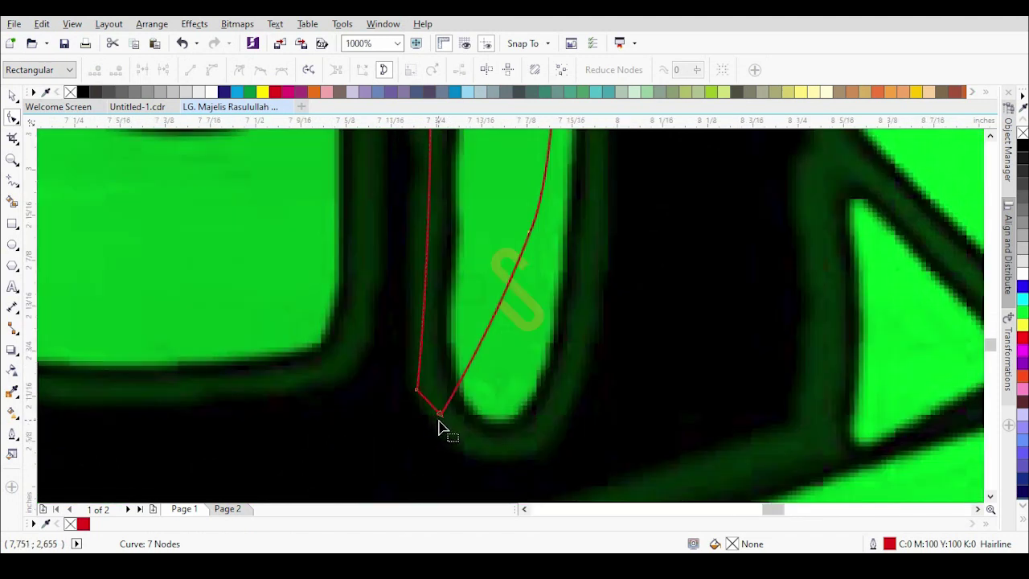
{"action": "left_click_drag", "start_coordinate": [444, 422], "coordinate": [514, 424]}
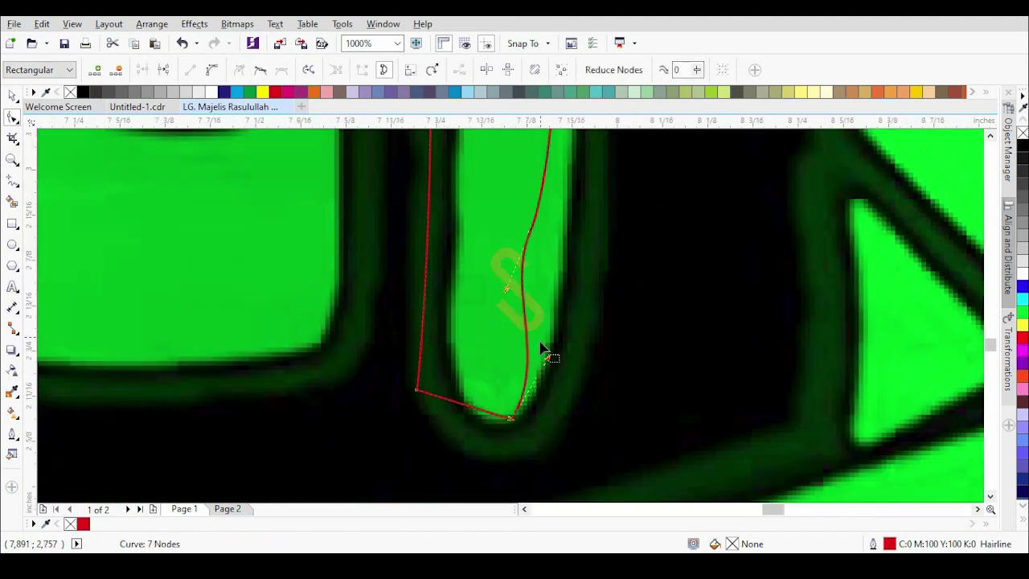
{"action": "key", "text": "Delete"}
{"action": "left_click_drag", "start_coordinate": [424, 394], "coordinate": [451, 347]}
{"action": "left_click_drag", "start_coordinate": [514, 428], "coordinate": [542, 384]}
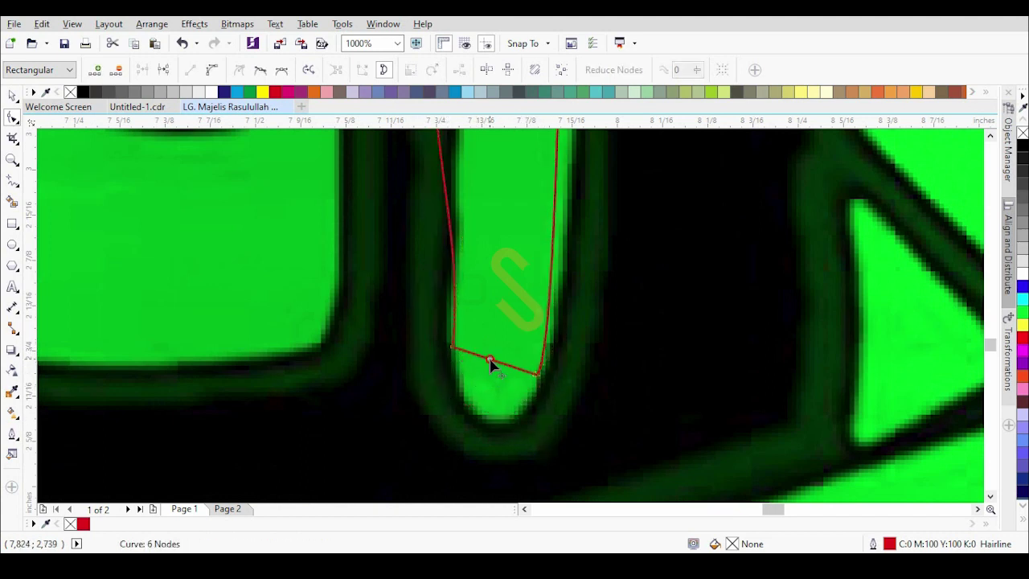
Step: Bend the bottom segment of the alif outline around the letter's rounded lower tip and adjust the curve handles
{"action": "left_click", "coordinate": [478, 356]}
{"action": "left_click_drag", "start_coordinate": [495, 366], "coordinate": [492, 424]}
{"action": "left_click", "coordinate": [544, 402]}
{"action": "scroll", "coordinate": [537, 368], "scroll_direction": "up", "scroll_amount": 2}
{"action": "left_click_drag", "start_coordinate": [518, 337], "coordinate": [533, 306]}
{"action": "scroll", "coordinate": [515, 364], "scroll_direction": "down", "scroll_amount": 2}
{"action": "left_click_drag", "start_coordinate": [510, 353], "coordinate": [462, 351]}
{"action": "scroll", "coordinate": [461, 358], "scroll_direction": "down", "scroll_amount": 3}
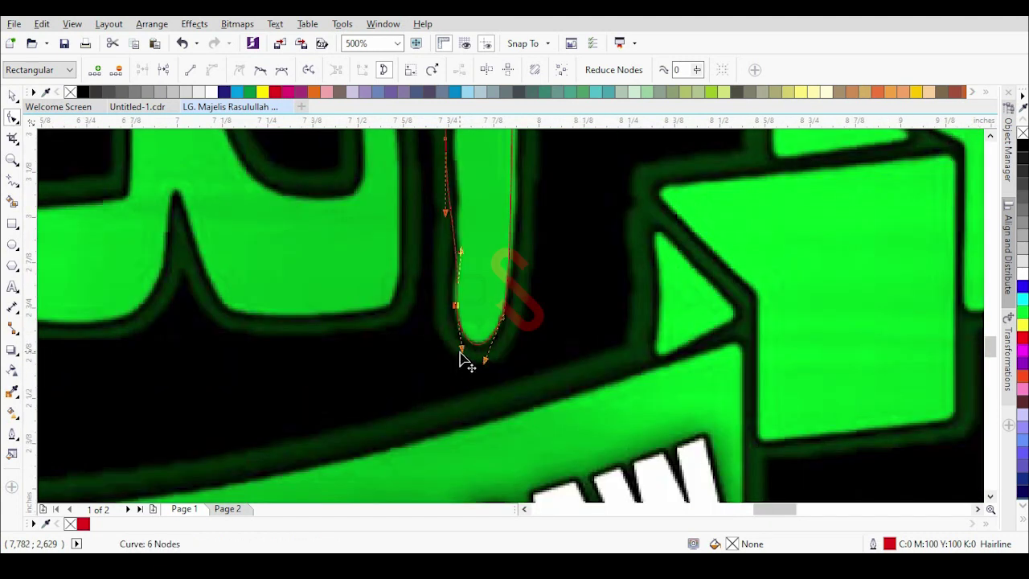
Step: Move the node on the lower left side of the alif outline onto the green letter's edge
{"action": "scroll", "coordinate": [460, 265], "scroll_direction": "up", "scroll_amount": 2}
{"action": "scroll", "coordinate": [454, 304], "scroll_direction": "down", "scroll_amount": 1}
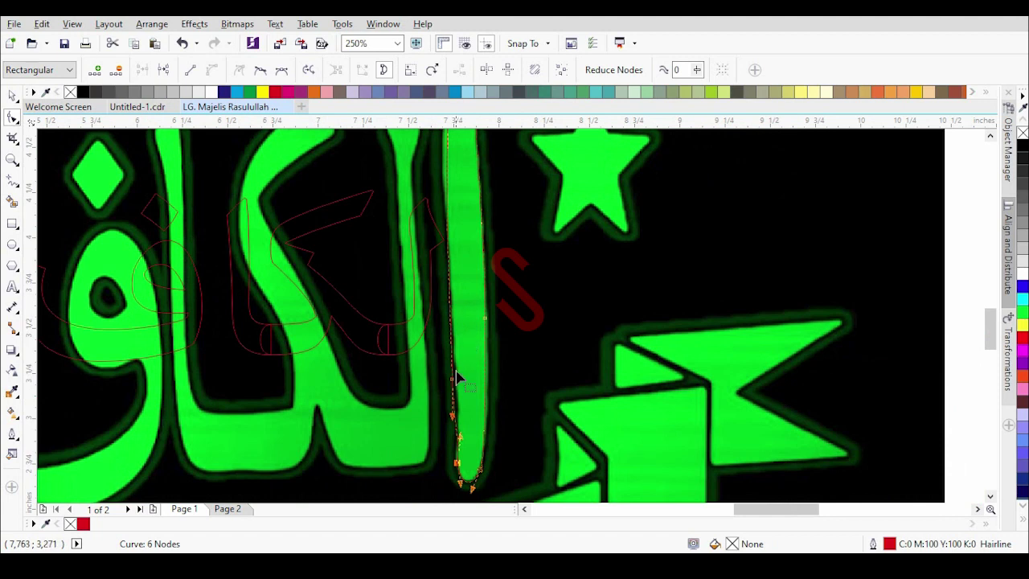
{"action": "left_click_drag", "start_coordinate": [454, 384], "coordinate": [457, 367]}
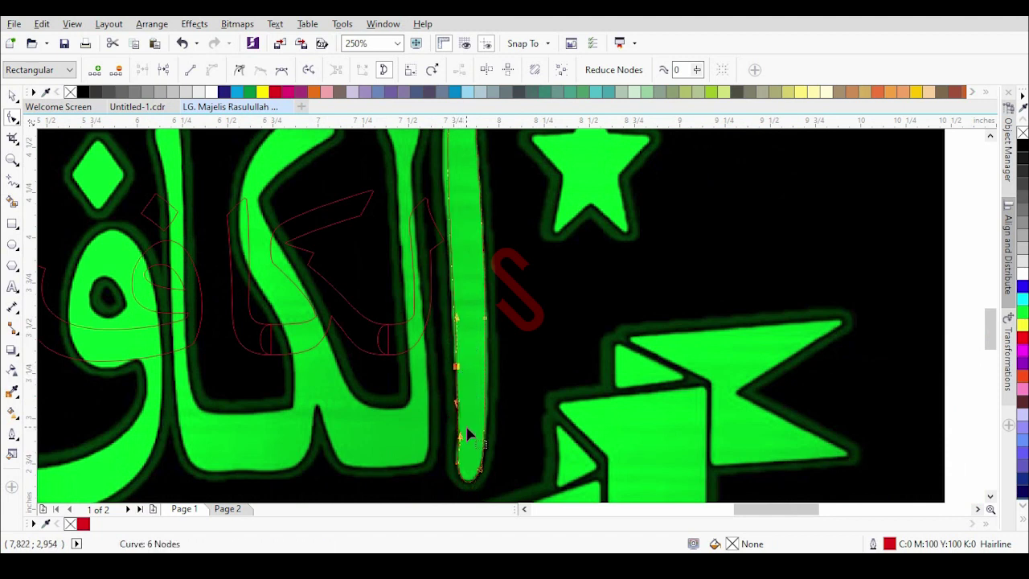
Step: Reposition the upper-left node of the alif outline and bend the top segment into an arch over the letter's tip
{"action": "scroll", "coordinate": [466, 432], "scroll_direction": "up", "scroll_amount": 1}
{"action": "scroll", "coordinate": [464, 434], "scroll_direction": "down", "scroll_amount": 2}
{"action": "scroll", "coordinate": [414, 235], "scroll_direction": "up", "scroll_amount": 2}
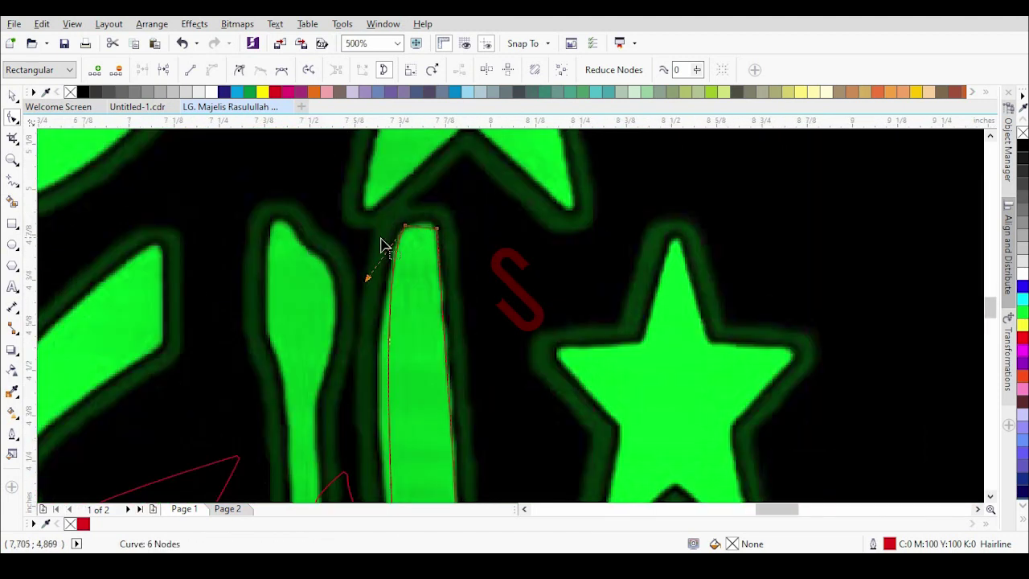
{"action": "left_click_drag", "start_coordinate": [407, 228], "coordinate": [398, 236]}
{"action": "scroll", "coordinate": [418, 241], "scroll_direction": "up", "scroll_amount": 1}
{"action": "left_click", "coordinate": [418, 241]}
{"action": "left_click", "coordinate": [378, 248]}
{"action": "scroll", "coordinate": [398, 225], "scroll_direction": "up", "scroll_amount": 1}
{"action": "left_click_drag", "start_coordinate": [435, 272], "coordinate": [433, 220]}
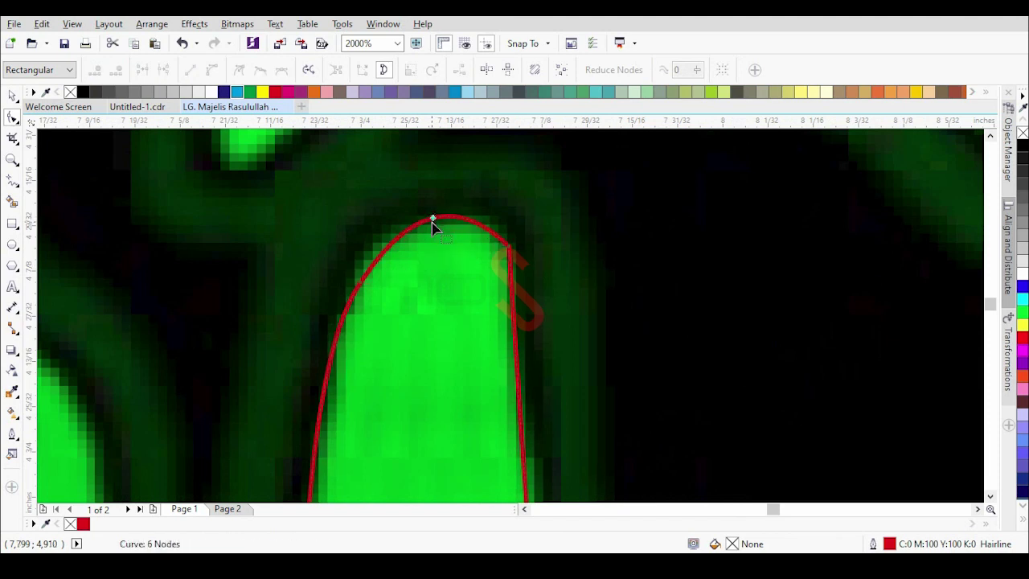
Step: Pull the upper left side of the alif outline slightly outward to follow the green letter's edge
{"action": "scroll", "coordinate": [433, 225], "scroll_direction": "down", "scroll_amount": 3}
{"action": "scroll", "coordinate": [471, 201], "scroll_direction": "up", "scroll_amount": 2}
{"action": "scroll", "coordinate": [466, 306], "scroll_direction": "down", "scroll_amount": 1}
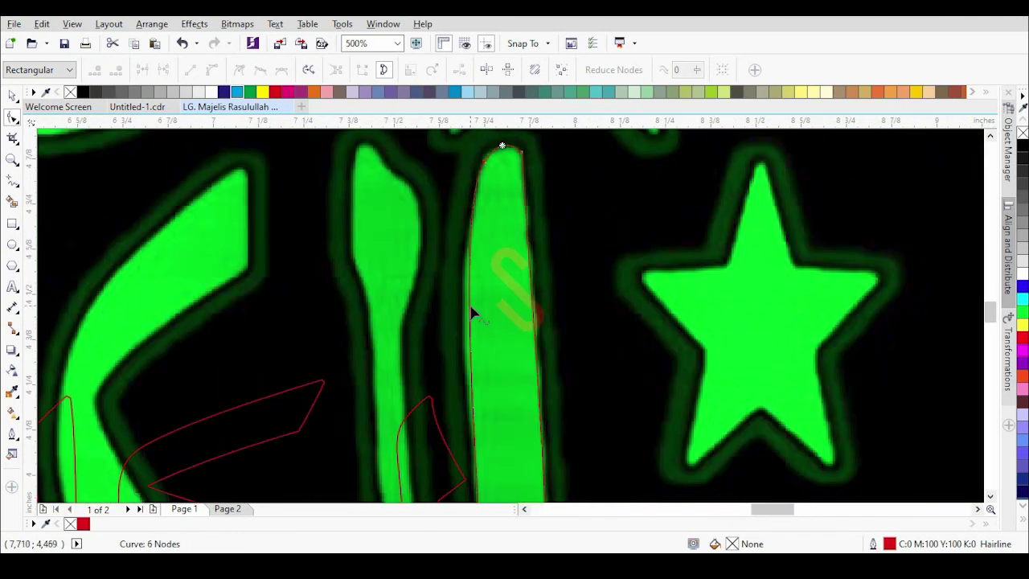
{"action": "left_click_drag", "start_coordinate": [472, 316], "coordinate": [464, 319]}
Step: Refine the alif outline's top arch by adjusting its upper-left node and the curve handles of both top nodes
{"action": "scroll", "coordinate": [473, 323], "scroll_direction": "down", "scroll_amount": 1}
{"action": "scroll", "coordinate": [488, 238], "scroll_direction": "up", "scroll_amount": 2}
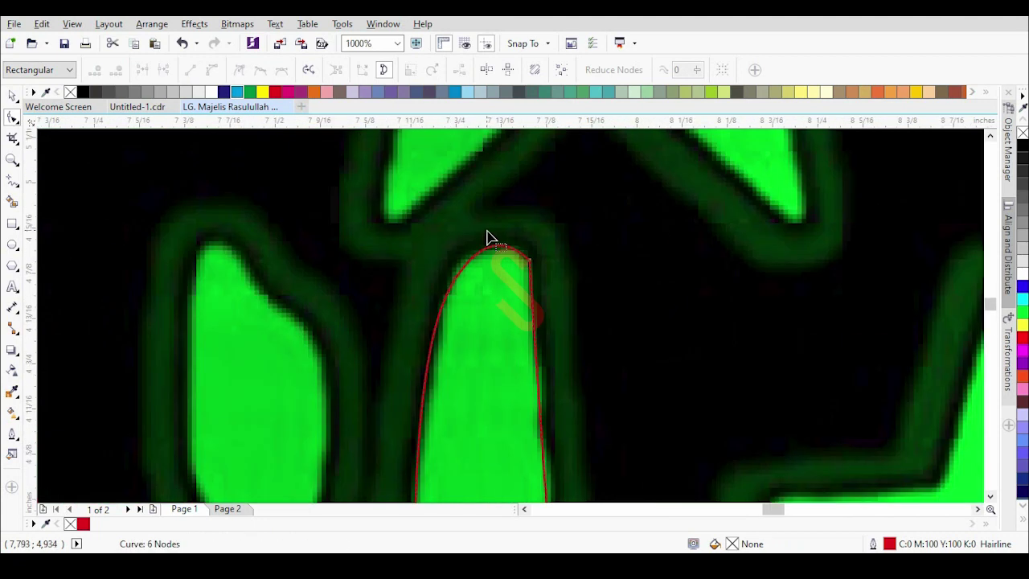
{"action": "left_click_drag", "start_coordinate": [454, 283], "coordinate": [452, 287]}
{"action": "left_click_drag", "start_coordinate": [531, 262], "coordinate": [522, 225]}
{"action": "left_click_drag", "start_coordinate": [454, 291], "coordinate": [458, 280]}
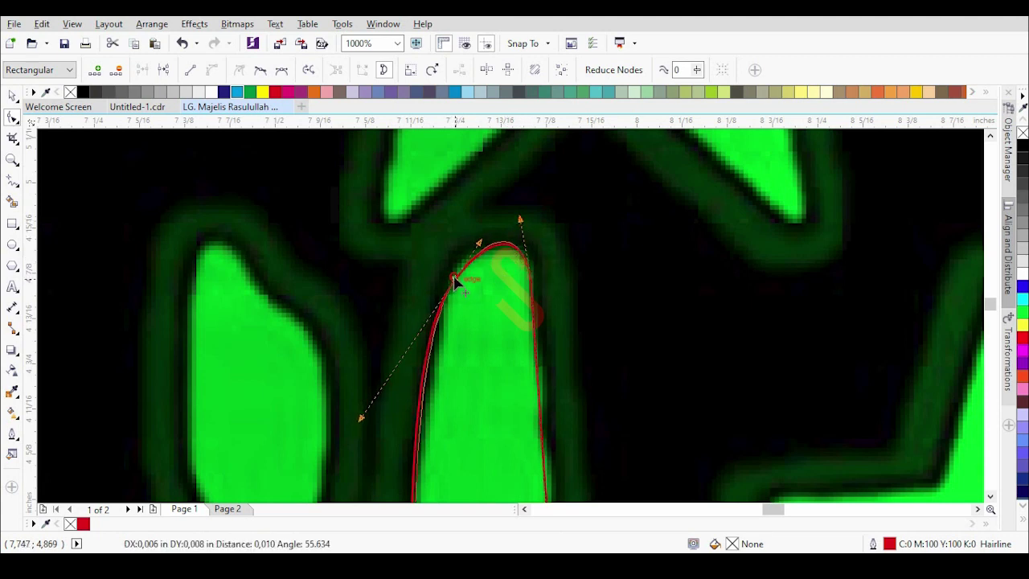
{"action": "left_click_drag", "start_coordinate": [479, 244], "coordinate": [546, 296]}
Step: Make the upper-left node of the alif outline smooth
{"action": "scroll", "coordinate": [523, 206], "scroll_direction": "up", "scroll_amount": 1}
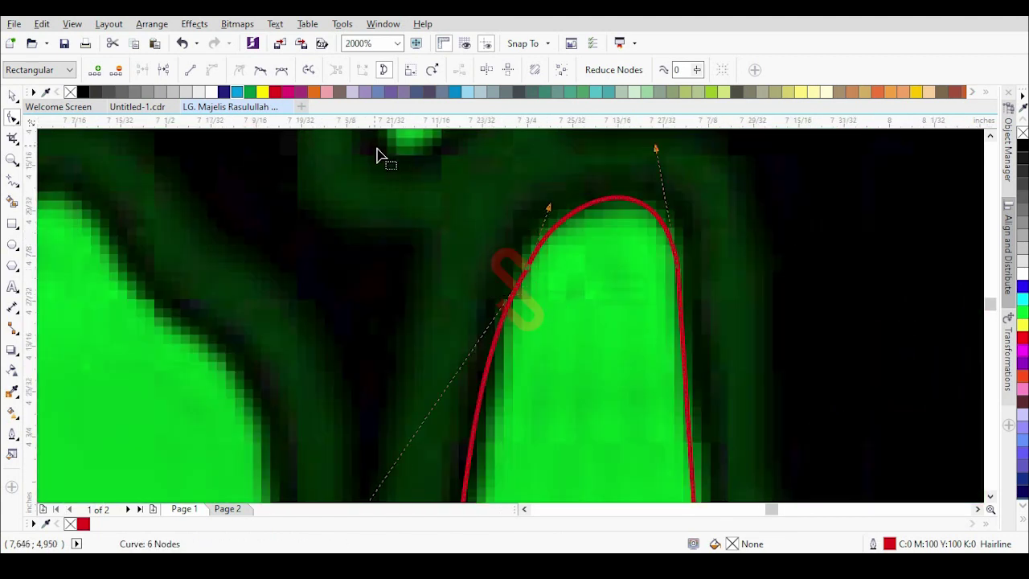
{"action": "left_click", "coordinate": [262, 71]}
{"action": "left_click_drag", "start_coordinate": [721, 303], "coordinate": [720, 303]}
Step: Adjust the curve handle of the lower-right node so the alif outline follows the green letter's right edge
{"action": "scroll", "coordinate": [562, 233], "scroll_direction": "down", "scroll_amount": 5}
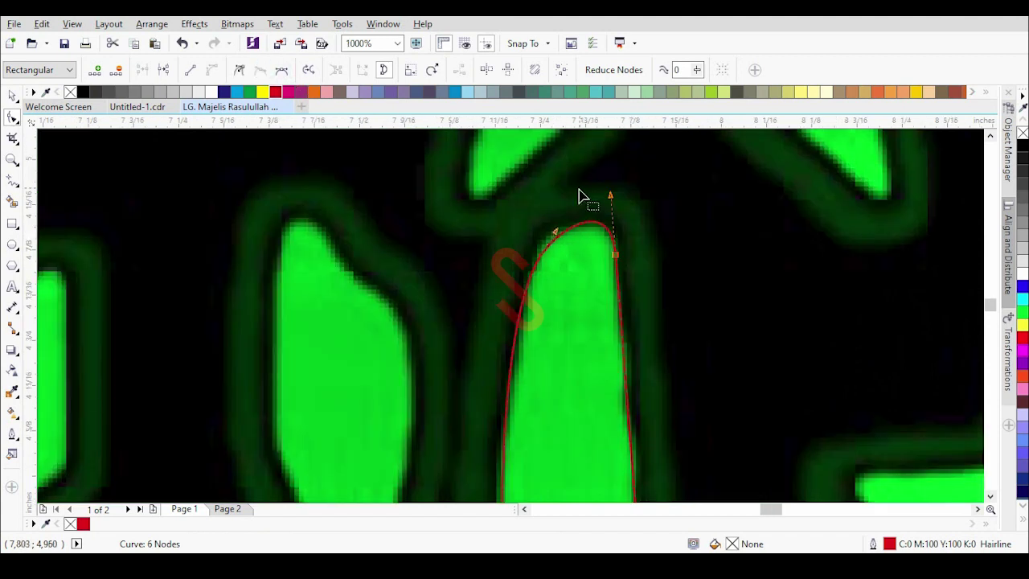
{"action": "scroll", "coordinate": [599, 264], "scroll_direction": "down", "scroll_amount": 3}
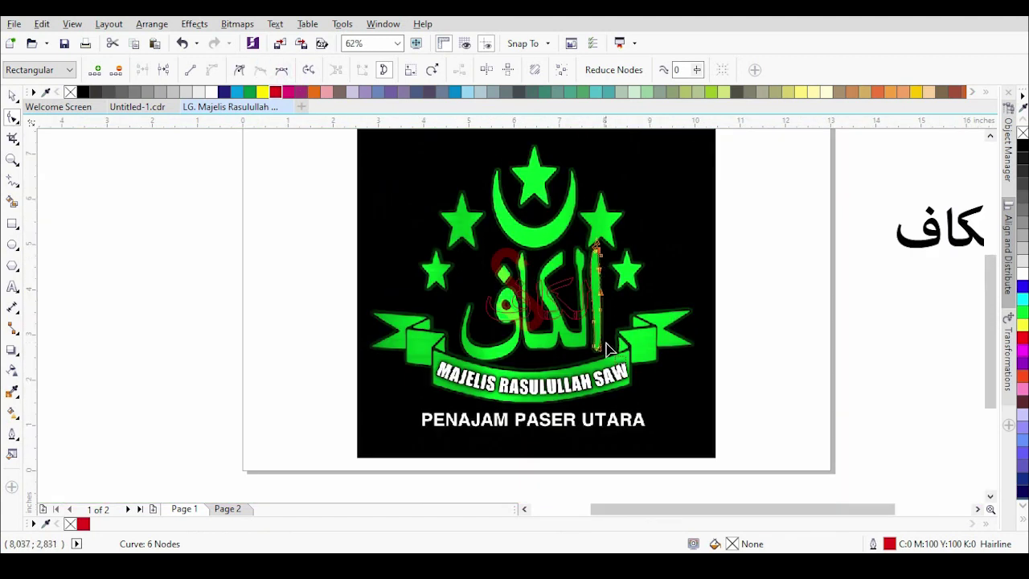
{"action": "scroll", "coordinate": [609, 292], "scroll_direction": "up", "scroll_amount": 4}
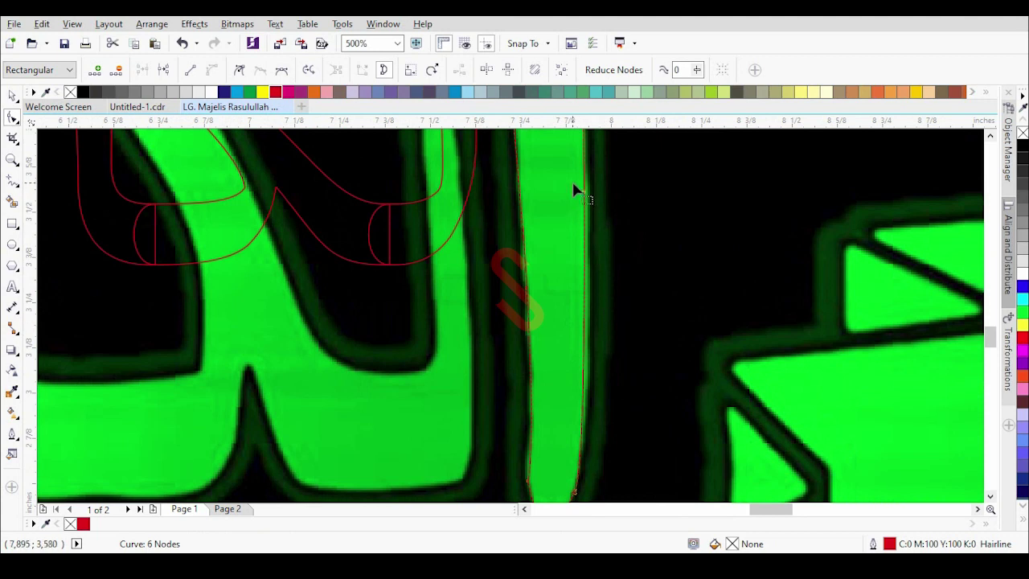
{"action": "scroll", "coordinate": [573, 190], "scroll_direction": "up", "scroll_amount": 4}
{"action": "left_click_drag", "start_coordinate": [621, 225], "coordinate": [639, 227]}
{"action": "scroll", "coordinate": [630, 201], "scroll_direction": "down", "scroll_amount": 5}
{"action": "scroll", "coordinate": [615, 319], "scroll_direction": "up", "scroll_amount": 5}
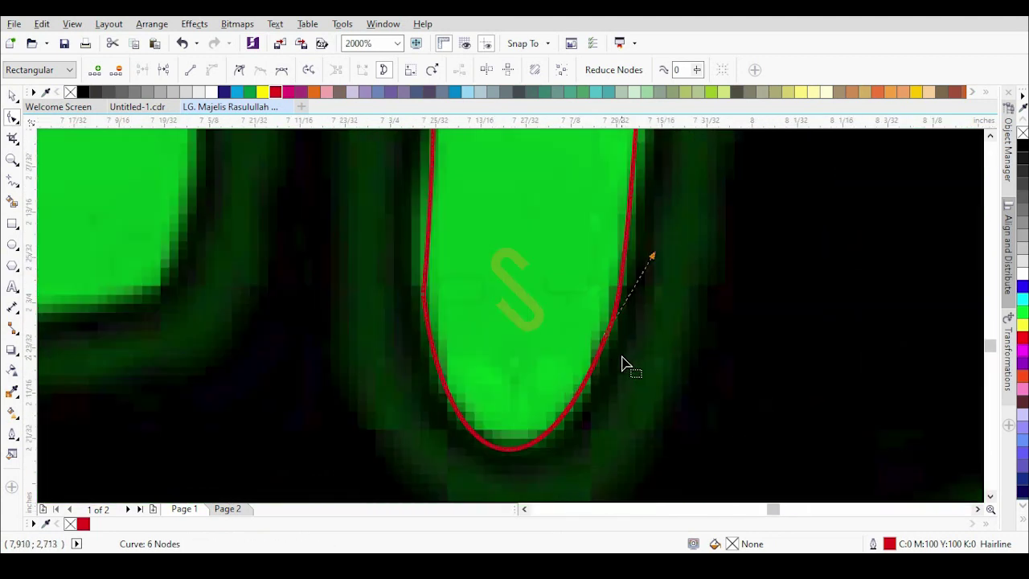
Step: Make the alif outline's lower-right node symmetrical and its lower-left node smooth
{"action": "left_click", "coordinate": [606, 333]}
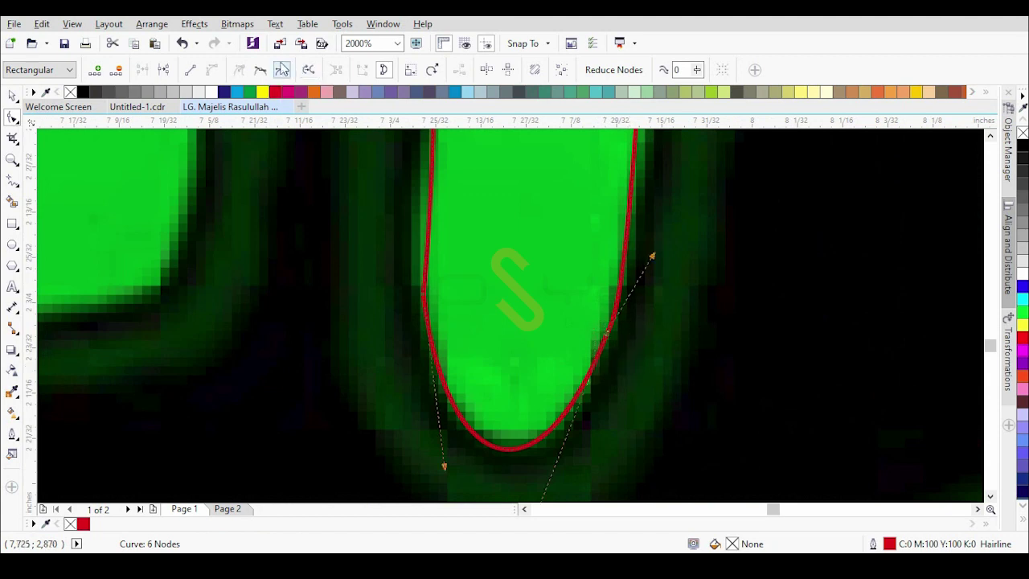
{"action": "left_click", "coordinate": [281, 69]}
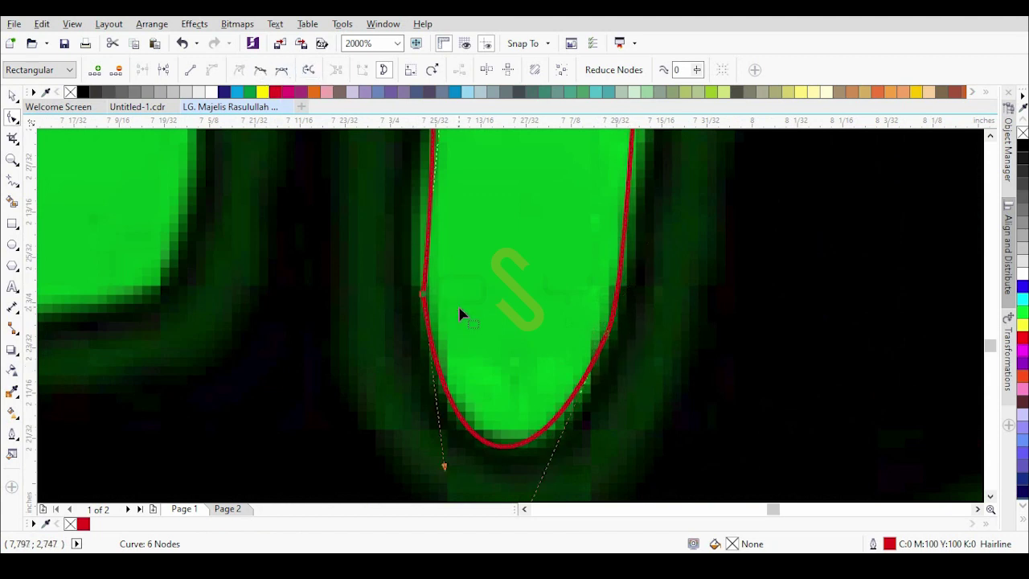
{"action": "scroll", "coordinate": [475, 322], "scroll_direction": "down", "scroll_amount": 5}
{"action": "scroll", "coordinate": [490, 326], "scroll_direction": "up", "scroll_amount": 3}
{"action": "left_click", "coordinate": [261, 75]}
{"action": "scroll", "coordinate": [514, 348], "scroll_direction": "up", "scroll_amount": 2}
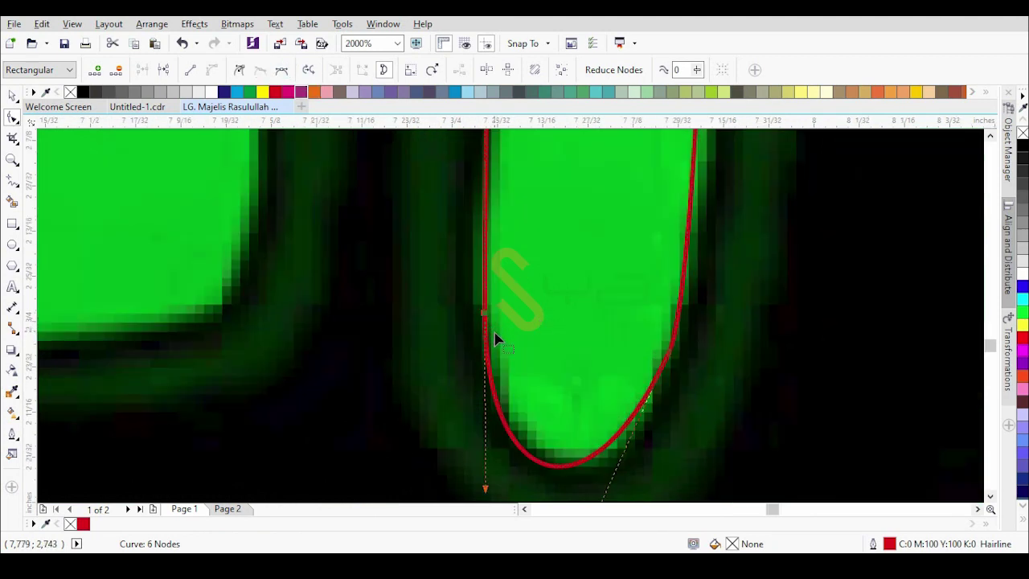
Step: Fine-tune the lower nodes of the alif outline so it fits the green letter's rounded bottom
{"action": "left_click_drag", "start_coordinate": [485, 315], "coordinate": [487, 296]}
{"action": "left_click_drag", "start_coordinate": [642, 324], "coordinate": [704, 387]}
{"action": "scroll", "coordinate": [613, 249], "scroll_direction": "down", "scroll_amount": 1}
{"action": "left_click_drag", "start_coordinate": [603, 394], "coordinate": [608, 397]}
{"action": "scroll", "coordinate": [689, 356], "scroll_direction": "down", "scroll_amount": 4}
{"action": "scroll", "coordinate": [653, 256], "scroll_direction": "up", "scroll_amount": 4}
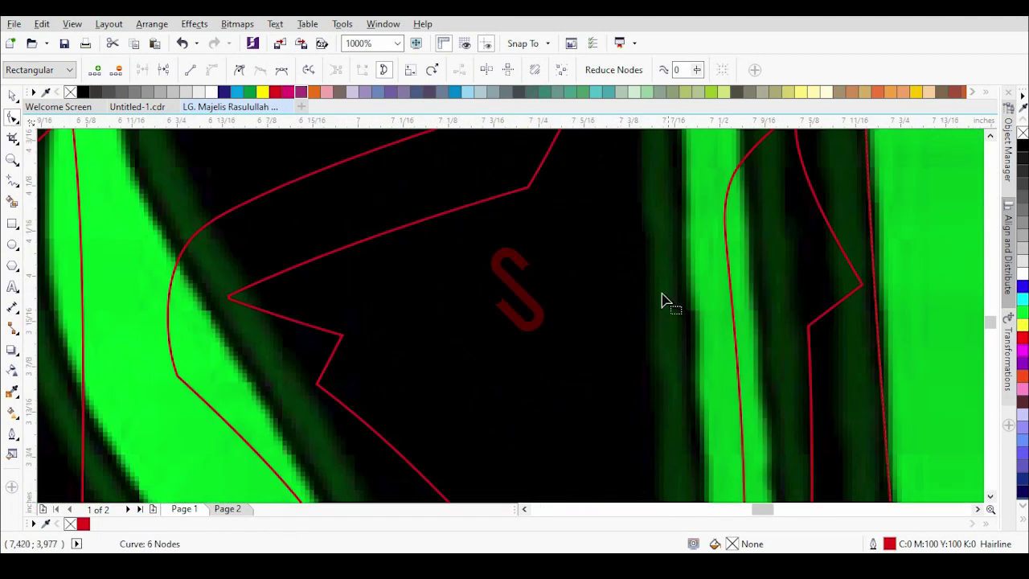
{"action": "scroll", "coordinate": [533, 429], "scroll_direction": "down", "scroll_amount": 4}
{"action": "scroll", "coordinate": [552, 319], "scroll_direction": "up", "scroll_amount": 5}
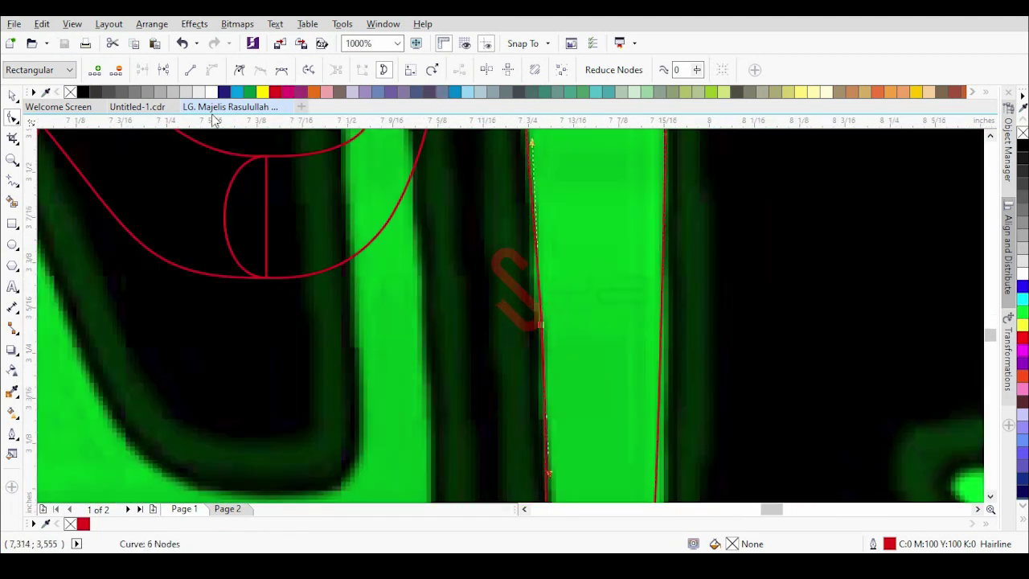
{"action": "scroll", "coordinate": [542, 243], "scroll_direction": "down", "scroll_amount": 5}
{"action": "scroll", "coordinate": [543, 243], "scroll_direction": "up", "scroll_amount": 4}
{"action": "scroll", "coordinate": [535, 338], "scroll_direction": "down", "scroll_amount": 6}
{"action": "scroll", "coordinate": [558, 195], "scroll_direction": "up", "scroll_amount": 2}
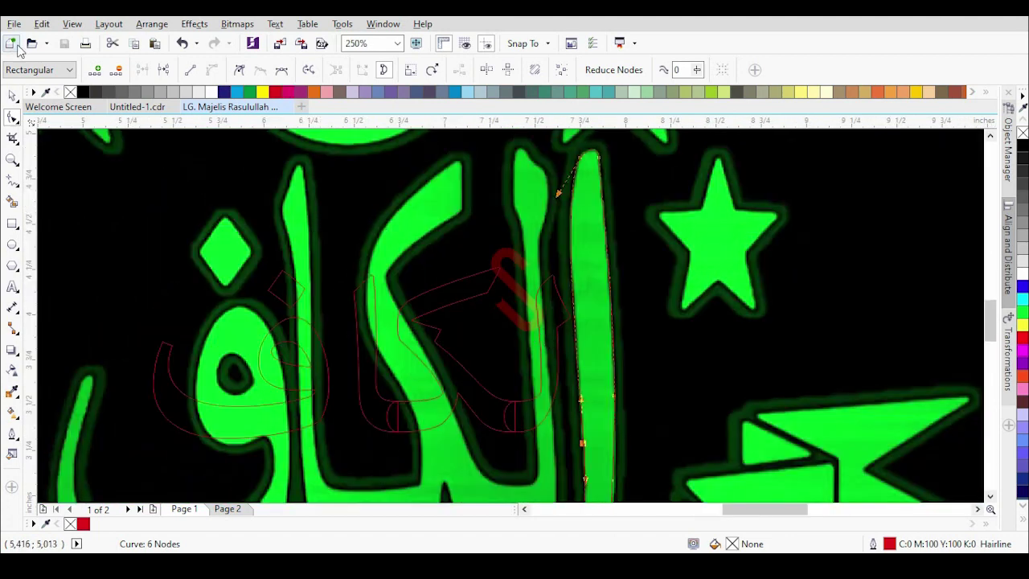
Step: Select the fa outlines together with their dot and move them over the matching green letter
{"action": "key", "text": "space"}
{"action": "scroll", "coordinate": [324, 223], "scroll_direction": "down", "scroll_amount": 1}
{"action": "left_click", "coordinate": [320, 273]}
{"action": "left_click_drag", "start_coordinate": [193, 223], "coordinate": [349, 373]}
{"action": "left_click_drag", "start_coordinate": [321, 304], "coordinate": [290, 312]}
Step: Combine the separate outlines of the fa letter into one curve
{"action": "left_click", "coordinate": [273, 323]}
{"action": "left_click", "coordinate": [281, 323], "text": "shift"}
{"action": "key", "text": "ctrl+l"}
Step: Stretch the fa outline over the green letter to about 1.225 by 1.558 inches and save the document
{"action": "left_click_drag", "start_coordinate": [253, 341], "coordinate": [250, 405]}
{"action": "scroll", "coordinate": [281, 281], "scroll_direction": "up", "scroll_amount": 1}
{"action": "left_click", "coordinate": [276, 254]}
{"action": "left_click", "coordinate": [287, 283]}
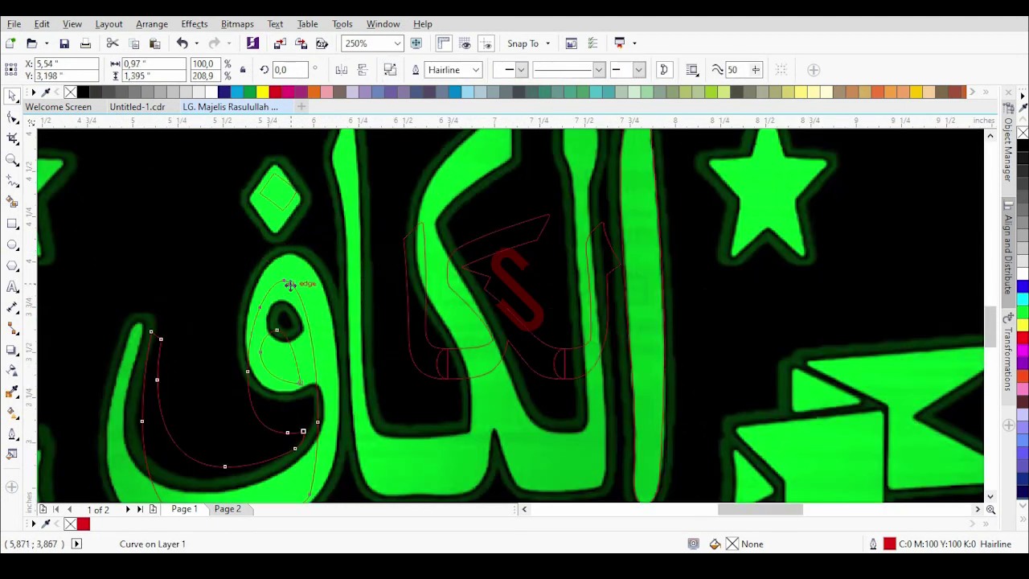
{"action": "scroll", "coordinate": [286, 286], "scroll_direction": "down", "scroll_amount": 4}
{"action": "scroll", "coordinate": [315, 269], "scroll_direction": "up", "scroll_amount": 4}
{"action": "mouse_move", "coordinate": [341, 353]}
{"action": "left_mouse_down"}
{"action": "mouse_move", "coordinate": [370, 350]}
{"action": "mouse_move", "coordinate": [361, 352]}
{"action": "left_mouse_up"}
{"action": "left_click_drag", "start_coordinate": [156, 352], "coordinate": [126, 358]}
{"action": "scroll", "coordinate": [235, 247], "scroll_direction": "down", "scroll_amount": 1}
{"action": "scroll", "coordinate": [244, 343], "scroll_direction": "up", "scroll_amount": 1}
{"action": "left_click_drag", "start_coordinate": [235, 397], "coordinate": [236, 403]}
{"action": "left_click", "coordinate": [64, 43]}
{"action": "scroll", "coordinate": [427, 294], "scroll_direction": "down", "scroll_amount": 1}
{"action": "scroll", "coordinate": [368, 235], "scroll_direction": "up", "scroll_amount": 2}
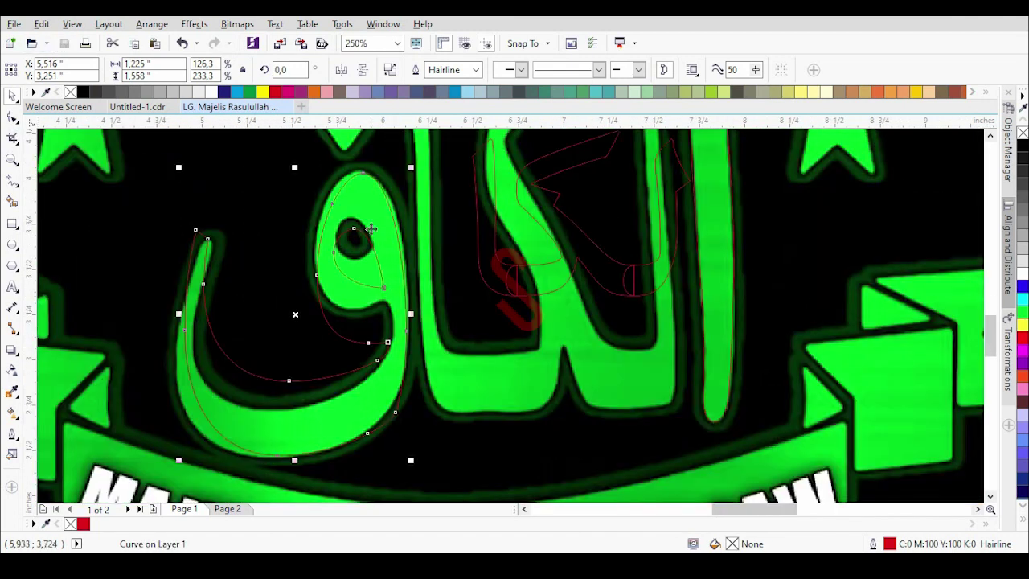
Step: Move the upper nodes of the fa's head onto the outer edge of the green loop
{"action": "left_click", "coordinate": [12, 116]}
{"action": "left_click_drag", "start_coordinate": [363, 180], "coordinate": [354, 174]}
{"action": "left_click_drag", "start_coordinate": [304, 241], "coordinate": [289, 242]}
{"action": "scroll", "coordinate": [375, 246], "scroll_direction": "down", "scroll_amount": 1}
{"action": "scroll", "coordinate": [398, 384], "scroll_direction": "up", "scroll_amount": 1}
Step: Move the fa outline's inner corner up into the notch below the head and its inner bottom node onto the bowl
{"action": "left_click_drag", "start_coordinate": [334, 346], "coordinate": [401, 389]}
{"action": "left_click_drag", "start_coordinate": [393, 380], "coordinate": [389, 300]}
{"action": "left_click", "coordinate": [347, 301]}
{"action": "left_click_drag", "start_coordinate": [368, 415], "coordinate": [344, 422]}
Step: Adjust the curve handles of the fa's inner right node and notch corner so the line follows the bowl's inner edge
{"action": "scroll", "coordinate": [475, 298], "scroll_direction": "down", "scroll_amount": 3}
{"action": "scroll", "coordinate": [365, 386], "scroll_direction": "up", "scroll_amount": 3}
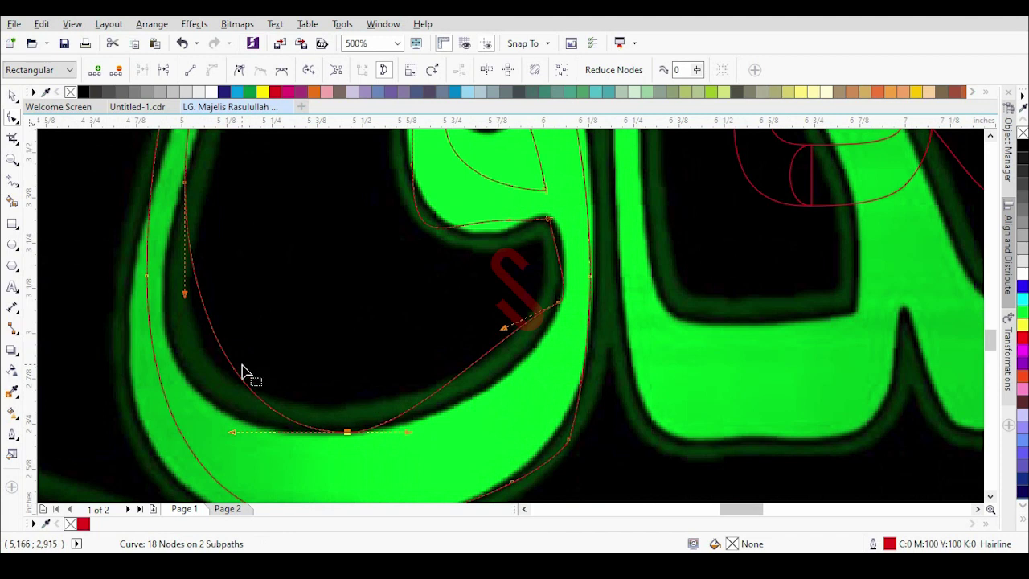
{"action": "left_click_drag", "start_coordinate": [501, 327], "coordinate": [536, 368]}
{"action": "scroll", "coordinate": [547, 252], "scroll_direction": "up", "scroll_amount": 1}
{"action": "left_click_drag", "start_coordinate": [549, 223], "coordinate": [584, 206]}
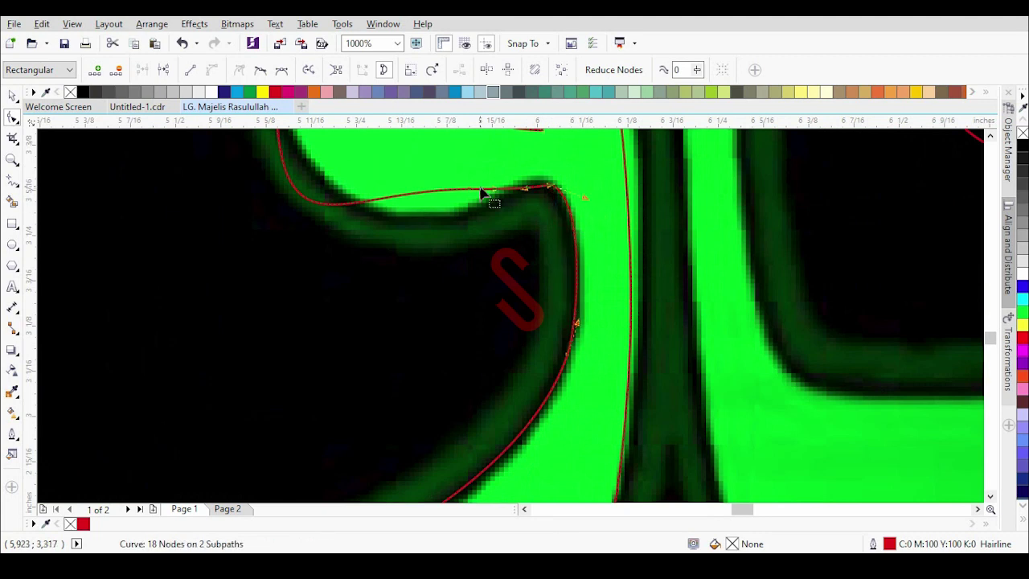
Step: Shape the notch beneath the fa's head by adjusting its corner and the neighbouring node on the underside
{"action": "scroll", "coordinate": [528, 193], "scroll_direction": "up", "scroll_amount": 2}
{"action": "left_click_drag", "start_coordinate": [522, 196], "coordinate": [528, 170]}
{"action": "left_click_drag", "start_coordinate": [412, 194], "coordinate": [413, 235]}
{"action": "scroll", "coordinate": [364, 250], "scroll_direction": "down", "scroll_amount": 2}
{"action": "left_click_drag", "start_coordinate": [281, 276], "coordinate": [302, 250]}
Step: Refine the curve handles along the underside of the fa's head and delete the extra node beside the notch
{"action": "scroll", "coordinate": [309, 250], "scroll_direction": "down", "scroll_amount": 2}
{"action": "scroll", "coordinate": [320, 197], "scroll_direction": "up", "scroll_amount": 2}
{"action": "scroll", "coordinate": [301, 243], "scroll_direction": "down", "scroll_amount": 2}
{"action": "scroll", "coordinate": [305, 219], "scroll_direction": "up", "scroll_amount": 2}
{"action": "left_click_drag", "start_coordinate": [403, 212], "coordinate": [442, 225]}
{"action": "scroll", "coordinate": [344, 218], "scroll_direction": "up", "scroll_amount": 3}
{"action": "scroll", "coordinate": [424, 225], "scroll_direction": "down", "scroll_amount": 3}
{"action": "scroll", "coordinate": [438, 354], "scroll_direction": "up", "scroll_amount": 2}
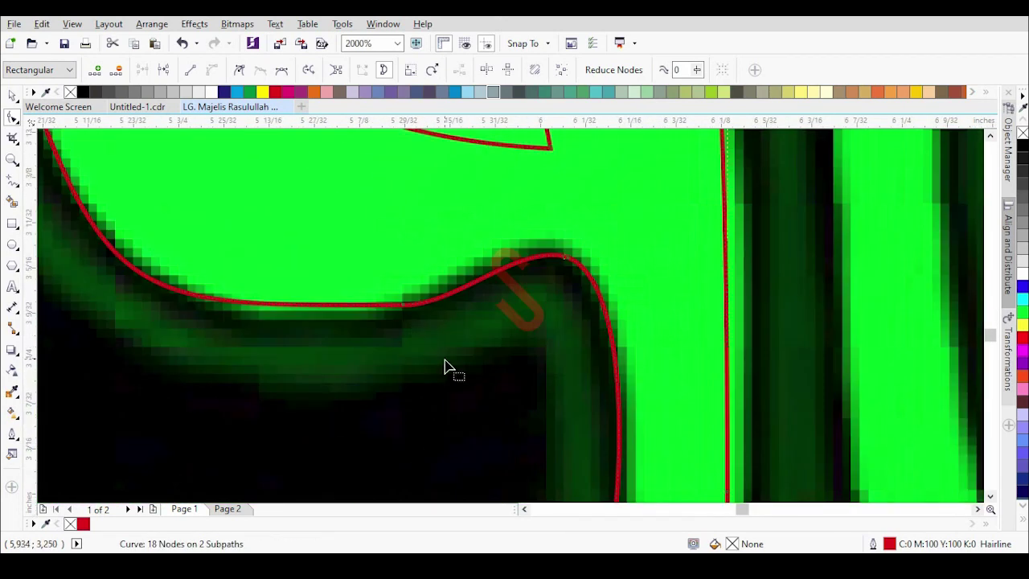
{"action": "left_click_drag", "start_coordinate": [143, 308], "coordinate": [178, 333]}
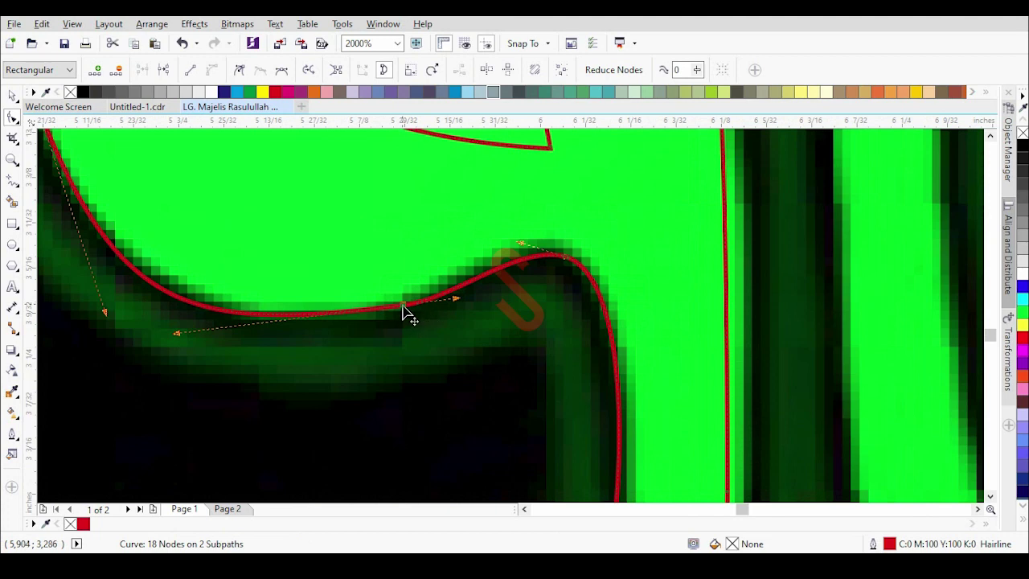
{"action": "double_click", "coordinate": [402, 305]}
Step: Adjust the inner left part of the fa's bowl to follow the green tail's inner edge
{"action": "scroll", "coordinate": [422, 298], "scroll_direction": "down", "scroll_amount": 2}
{"action": "scroll", "coordinate": [319, 245], "scroll_direction": "up", "scroll_amount": 2}
{"action": "scroll", "coordinate": [353, 242], "scroll_direction": "down", "scroll_amount": 3}
{"action": "scroll", "coordinate": [395, 350], "scroll_direction": "up", "scroll_amount": 2}
{"action": "scroll", "coordinate": [313, 329], "scroll_direction": "down", "scroll_amount": 1}
{"action": "left_click", "coordinate": [257, 238]}
{"action": "mouse_move", "coordinate": [257, 349]}
{"action": "left_mouse_down"}
{"action": "mouse_move", "coordinate": [195, 443]}
{"action": "mouse_move", "coordinate": [193, 466]}
{"action": "left_mouse_up"}
{"action": "scroll", "coordinate": [291, 213], "scroll_direction": "down", "scroll_amount": 1}
{"action": "scroll", "coordinate": [279, 199], "scroll_direction": "up", "scroll_amount": 2}
Step: Move the end nodes of the fa's tail and adjust their handles to form a rounded tip around the green stroke
{"action": "left_click_drag", "start_coordinate": [274, 181], "coordinate": [289, 212]}
{"action": "mouse_move", "coordinate": [225, 143]}
{"action": "left_mouse_down"}
{"action": "mouse_move", "coordinate": [249, 192]}
{"action": "mouse_move", "coordinate": [321, 168]}
{"action": "left_mouse_up"}
{"action": "scroll", "coordinate": [250, 195], "scroll_direction": "up", "scroll_amount": 1}
{"action": "left_click_drag", "start_coordinate": [245, 189], "coordinate": [243, 211]}
{"action": "scroll", "coordinate": [316, 184], "scroll_direction": "down", "scroll_amount": 1}
{"action": "left_click_drag", "start_coordinate": [312, 176], "coordinate": [300, 154]}
{"action": "scroll", "coordinate": [291, 177], "scroll_direction": "up", "scroll_amount": 1}
{"action": "scroll", "coordinate": [258, 263], "scroll_direction": "down", "scroll_amount": 1}
{"action": "mouse_move", "coordinate": [259, 270]}
{"action": "left_mouse_down"}
{"action": "mouse_move", "coordinate": [268, 244]}
{"action": "mouse_move", "coordinate": [246, 281]}
{"action": "left_mouse_up"}
{"action": "scroll", "coordinate": [267, 244], "scroll_direction": "up", "scroll_amount": 2}
{"action": "scroll", "coordinate": [424, 294], "scroll_direction": "down", "scroll_amount": 2}
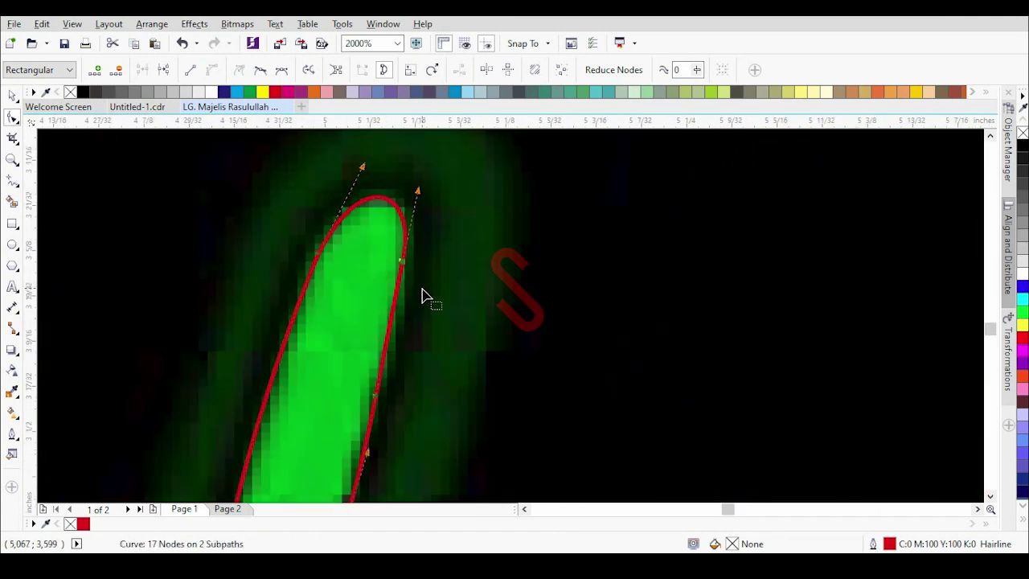
Step: Nudge the node just below the tail tip so the inner line follows the green stroke
{"action": "scroll", "coordinate": [395, 223], "scroll_direction": "up", "scroll_amount": 1}
{"action": "left_click", "coordinate": [370, 335]}
{"action": "scroll", "coordinate": [364, 303], "scroll_direction": "up", "scroll_amount": 1}
{"action": "left_click_drag", "start_coordinate": [371, 321], "coordinate": [363, 320]}
{"action": "scroll", "coordinate": [390, 273], "scroll_direction": "down", "scroll_amount": 1}
Step: Move the fa's outer left node to the tail's outer edge and adjust the bottom node's curve handle
{"action": "scroll", "coordinate": [393, 256], "scroll_direction": "down", "scroll_amount": 2}
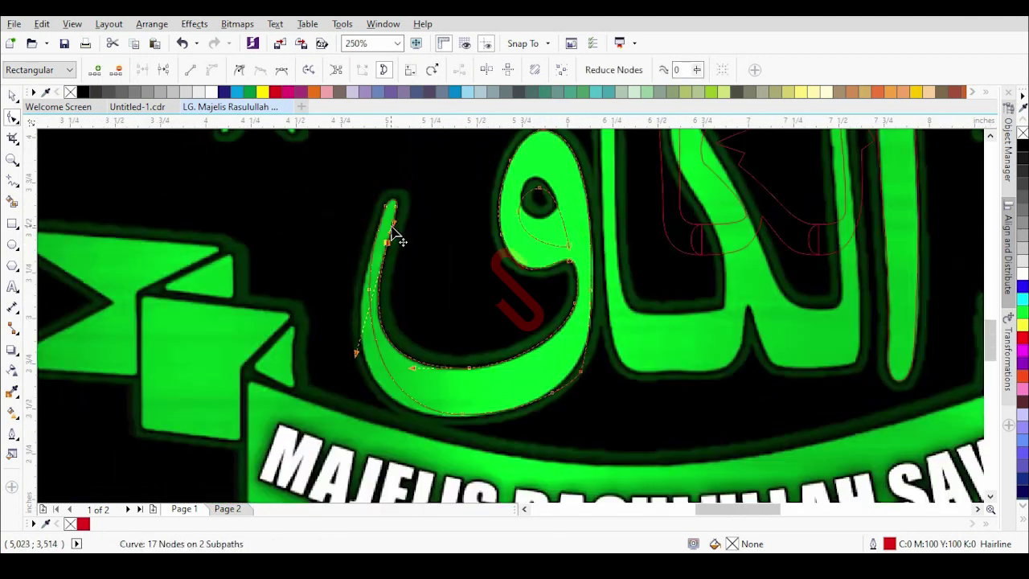
{"action": "scroll", "coordinate": [390, 231], "scroll_direction": "up", "scroll_amount": 1}
{"action": "scroll", "coordinate": [384, 149], "scroll_direction": "down", "scroll_amount": 2}
{"action": "scroll", "coordinate": [424, 269], "scroll_direction": "up", "scroll_amount": 2}
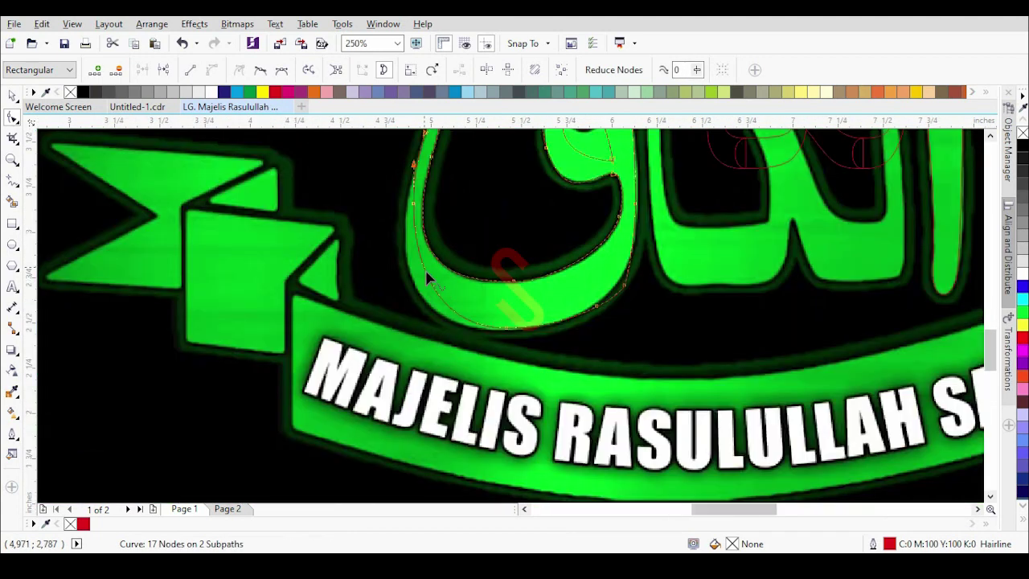
{"action": "left_click_drag", "start_coordinate": [430, 213], "coordinate": [411, 266]}
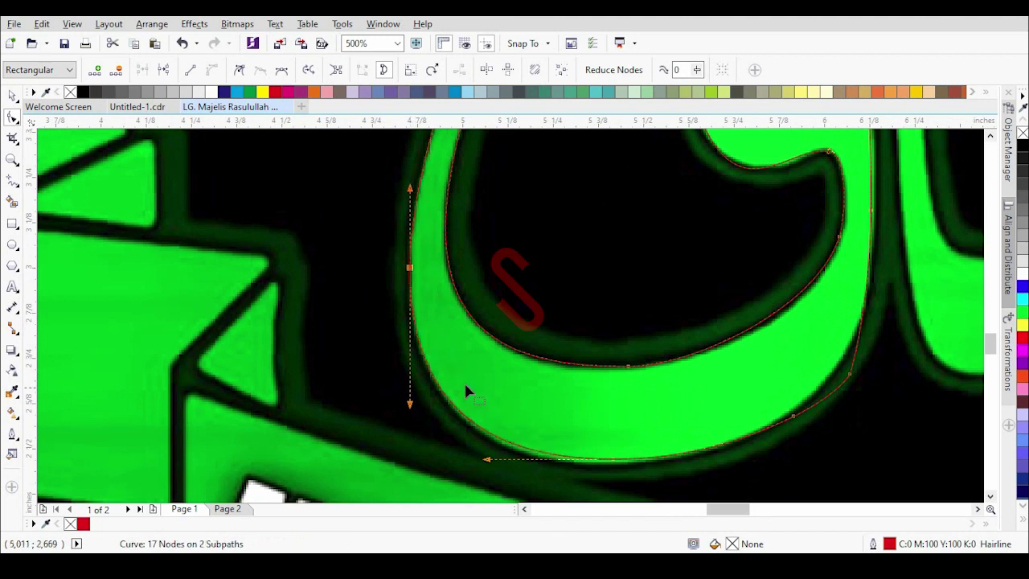
{"action": "scroll", "coordinate": [486, 462], "scroll_direction": "up", "scroll_amount": 1}
{"action": "left_click_drag", "start_coordinate": [482, 465], "coordinate": [489, 482]}
{"action": "scroll", "coordinate": [452, 380], "scroll_direction": "up", "scroll_amount": 3}
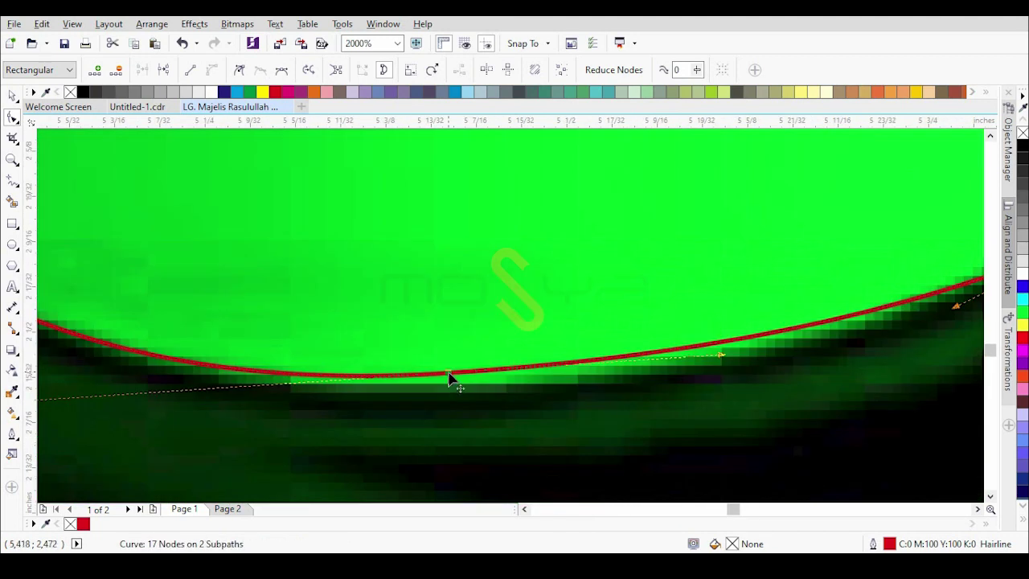
Step: Delete the extra lower-right node of the fa outline and adjust the adjacent handles to follow the bowl's outer edge
{"action": "scroll", "coordinate": [469, 409], "scroll_direction": "down", "scroll_amount": 4}
{"action": "scroll", "coordinate": [581, 349], "scroll_direction": "up", "scroll_amount": 3}
{"action": "double_click", "coordinate": [595, 309]}
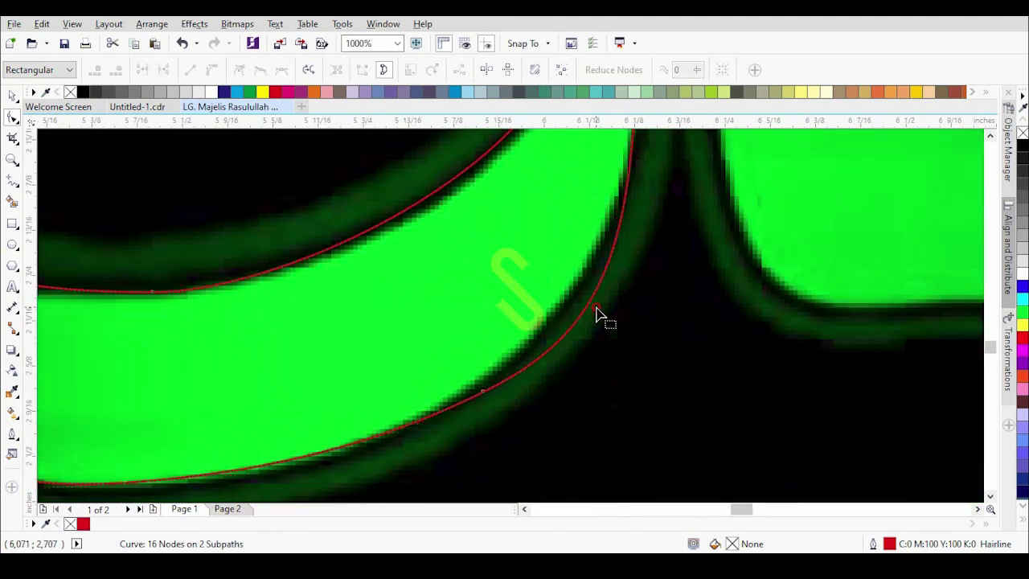
{"action": "scroll", "coordinate": [567, 309], "scroll_direction": "down", "scroll_amount": 1}
{"action": "left_click_drag", "start_coordinate": [567, 321], "coordinate": [572, 314]}
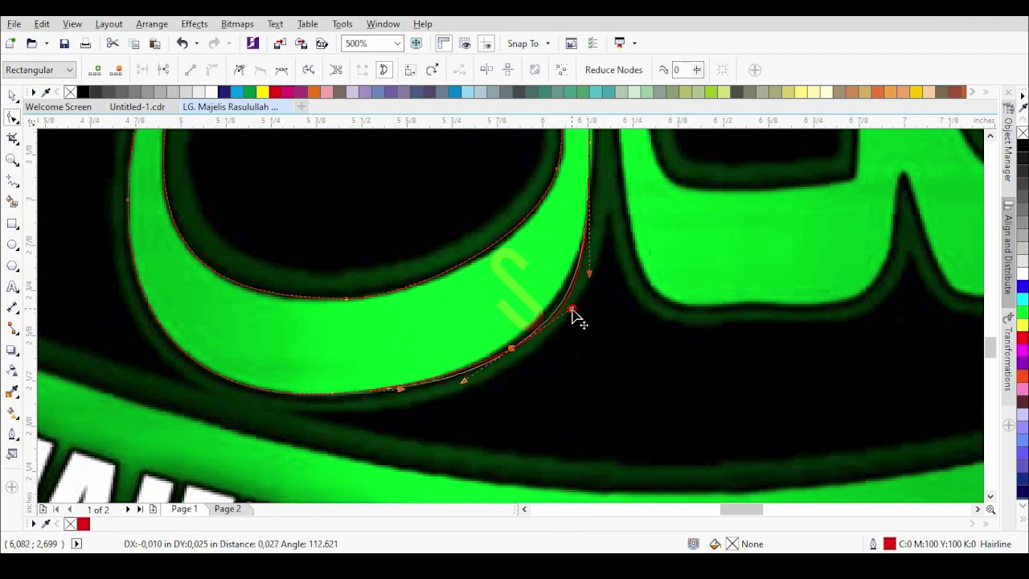
{"action": "scroll", "coordinate": [519, 345], "scroll_direction": "up", "scroll_amount": 3}
{"action": "scroll", "coordinate": [504, 386], "scroll_direction": "down", "scroll_amount": 3}
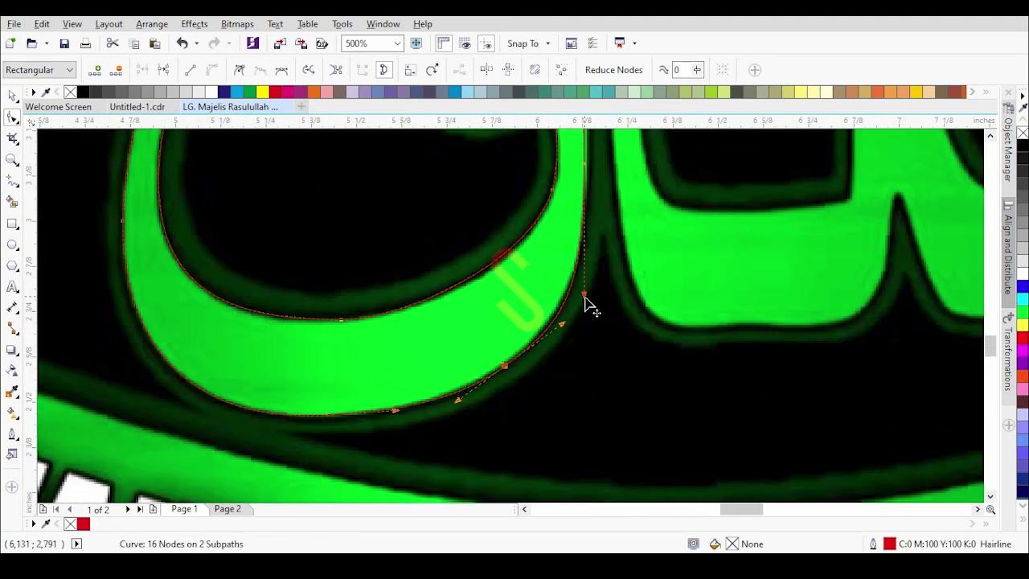
{"action": "scroll", "coordinate": [574, 321], "scroll_direction": "down", "scroll_amount": 2}
{"action": "scroll", "coordinate": [489, 409], "scroll_direction": "up", "scroll_amount": 4}
{"action": "scroll", "coordinate": [527, 370], "scroll_direction": "down", "scroll_amount": 3}
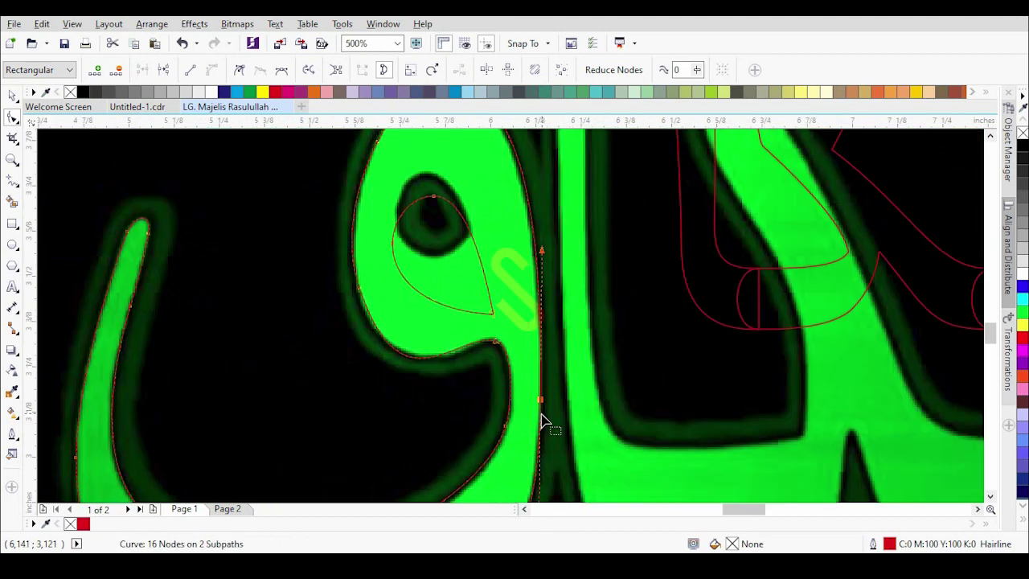
Step: Move the nodes of the fa's inner loop onto the edge of the dark hole in its head
{"action": "scroll", "coordinate": [552, 332], "scroll_direction": "down", "scroll_amount": 2}
{"action": "scroll", "coordinate": [523, 213], "scroll_direction": "up", "scroll_amount": 4}
{"action": "scroll", "coordinate": [476, 277], "scroll_direction": "down", "scroll_amount": 1}
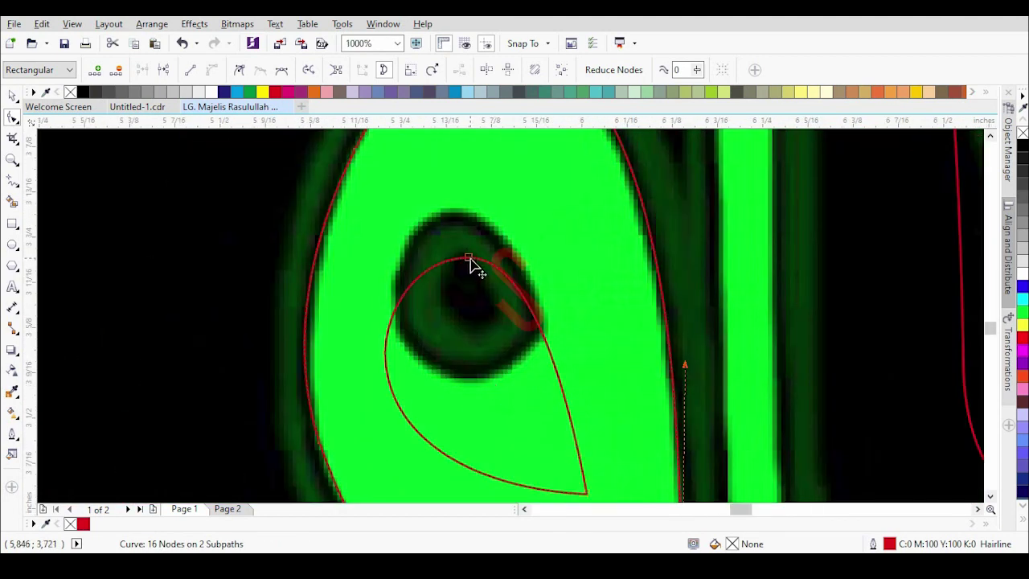
{"action": "left_click_drag", "start_coordinate": [436, 280], "coordinate": [393, 315]}
{"action": "scroll", "coordinate": [544, 431], "scroll_direction": "down", "scroll_amount": 1}
{"action": "left_click_drag", "start_coordinate": [520, 337], "coordinate": [508, 337]}
{"action": "scroll", "coordinate": [519, 339], "scroll_direction": "up", "scroll_amount": 2}
{"action": "left_click_drag", "start_coordinate": [269, 328], "coordinate": [442, 469]}
{"action": "scroll", "coordinate": [377, 374], "scroll_direction": "down", "scroll_amount": 1}
{"action": "scroll", "coordinate": [433, 173], "scroll_direction": "up", "scroll_amount": 1}
{"action": "double_click", "coordinate": [388, 296]}
{"action": "scroll", "coordinate": [379, 296], "scroll_direction": "up", "scroll_amount": 2}
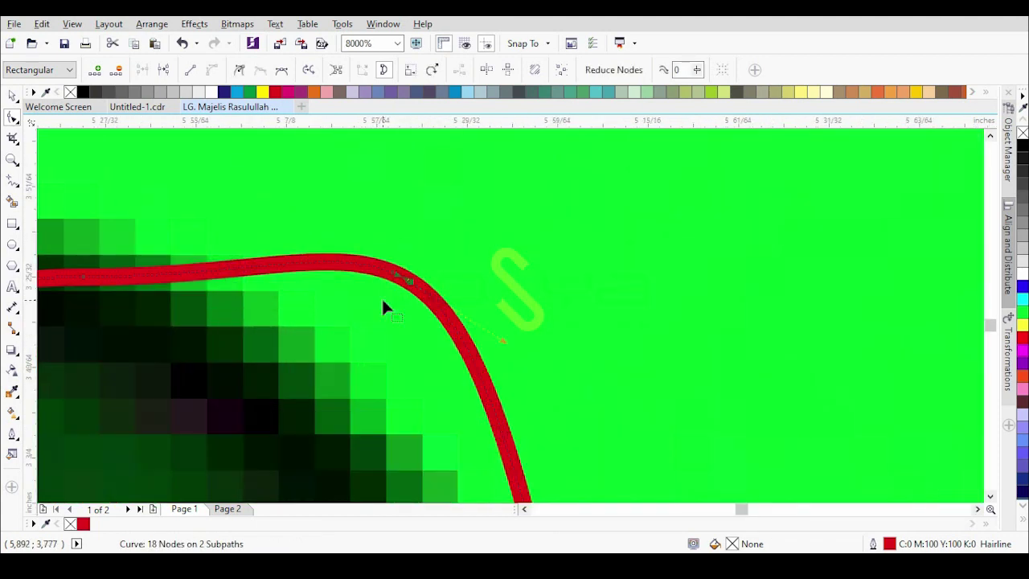
{"action": "double_click", "coordinate": [402, 287]}
{"action": "double_click", "coordinate": [411, 283]}
Step: Adjust the curve handles on the right side of the fa's inner loop to follow the dark hole
{"action": "scroll", "coordinate": [417, 265], "scroll_direction": "down", "scroll_amount": 4}
{"action": "scroll", "coordinate": [383, 281], "scroll_direction": "up", "scroll_amount": 2}
{"action": "left_click_drag", "start_coordinate": [515, 231], "coordinate": [520, 299]}
{"action": "scroll", "coordinate": [563, 484], "scroll_direction": "up", "scroll_amount": 1}
{"action": "scroll", "coordinate": [541, 275], "scroll_direction": "down", "scroll_amount": 1}
{"action": "scroll", "coordinate": [548, 365], "scroll_direction": "up", "scroll_amount": 1}
{"action": "left_click_drag", "start_coordinate": [549, 364], "coordinate": [573, 332]}
{"action": "scroll", "coordinate": [559, 370], "scroll_direction": "down", "scroll_amount": 1}
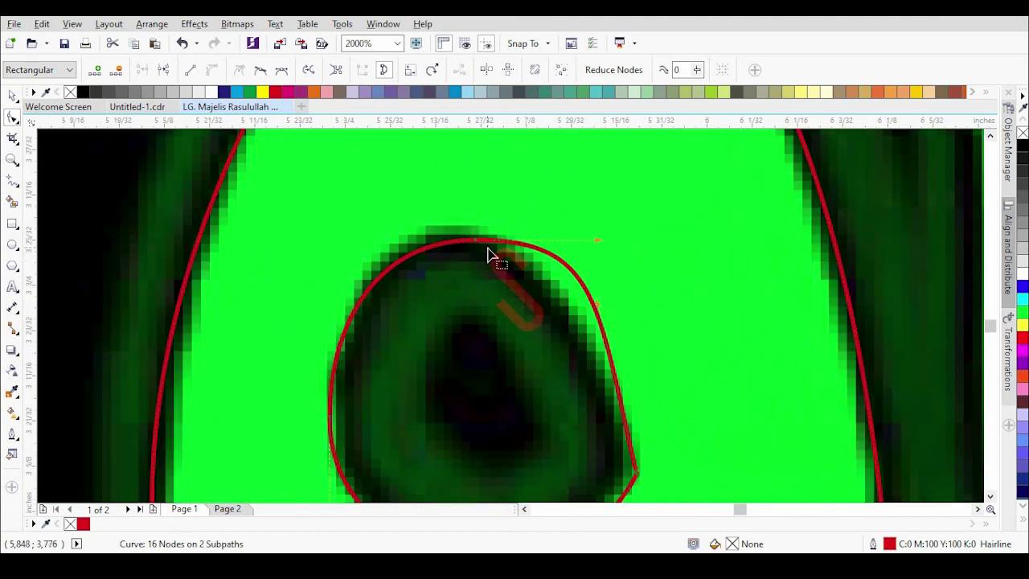
Step: Reposition the top node of the fa's inner loop to fit the hole's upper edge, and save the document
{"action": "scroll", "coordinate": [487, 269], "scroll_direction": "up", "scroll_amount": 1}
{"action": "scroll", "coordinate": [429, 236], "scroll_direction": "down", "scroll_amount": 1}
{"action": "left_click_drag", "start_coordinate": [490, 245], "coordinate": [428, 209]}
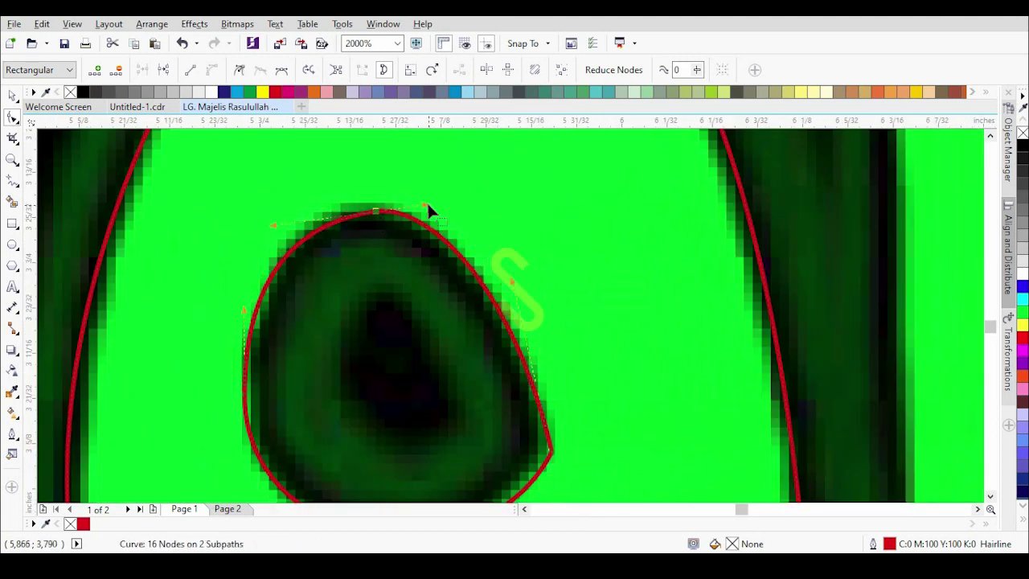
{"action": "scroll", "coordinate": [380, 213], "scroll_direction": "up", "scroll_amount": 2}
{"action": "scroll", "coordinate": [382, 221], "scroll_direction": "down", "scroll_amount": 4}
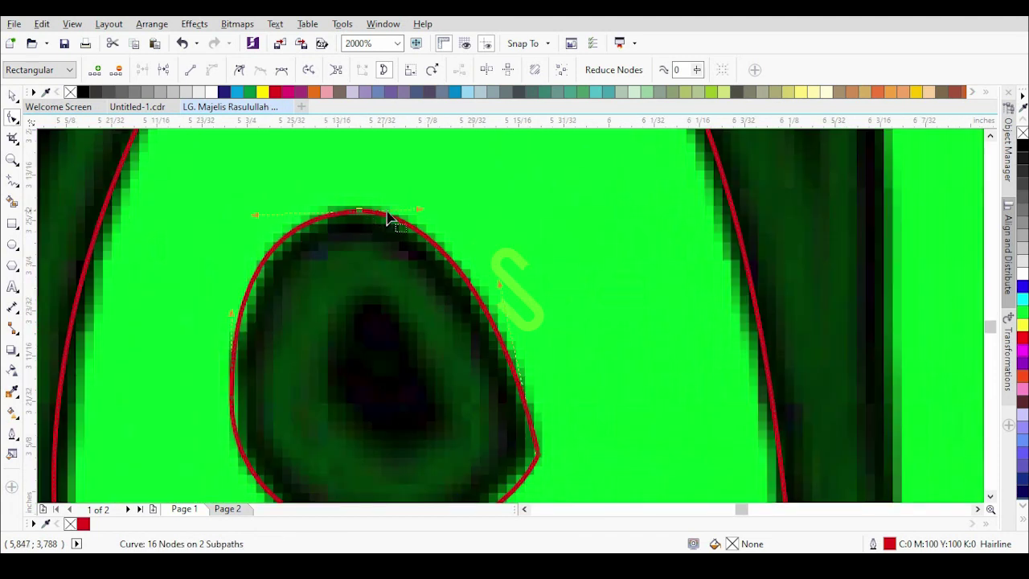
{"action": "scroll", "coordinate": [455, 356], "scroll_direction": "up", "scroll_amount": 1}
{"action": "scroll", "coordinate": [431, 361], "scroll_direction": "down", "scroll_amount": 3}
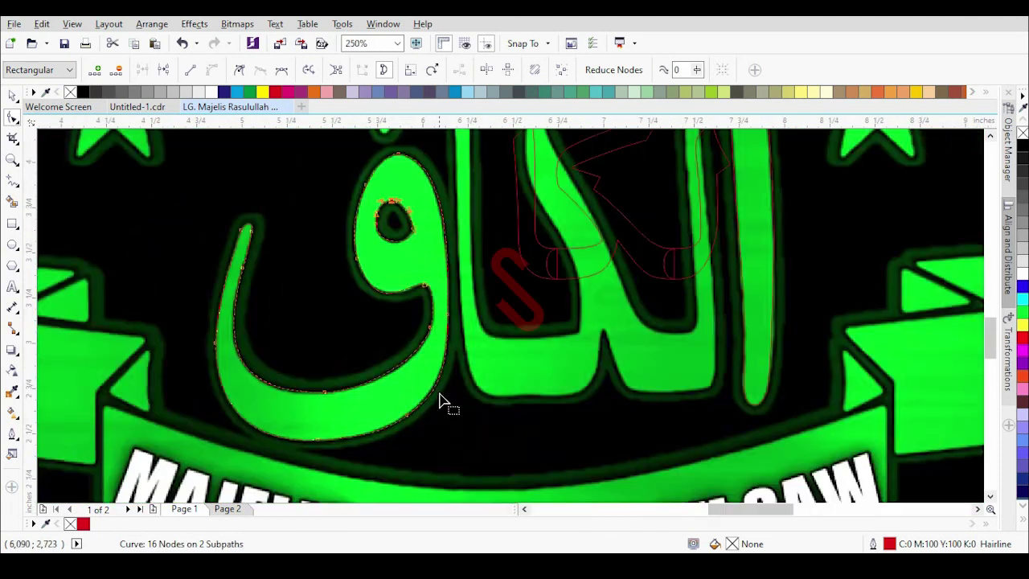
{"action": "left_click", "coordinate": [63, 44]}
Step: Select the small outlines in the middle of the word with the Pick tool
{"action": "left_click", "coordinate": [12, 96]}
{"action": "scroll", "coordinate": [564, 284], "scroll_direction": "up", "scroll_amount": 1}
{"action": "left_click", "coordinate": [408, 287]}
{"action": "scroll", "coordinate": [408, 281], "scroll_direction": "down", "scroll_amount": 1}
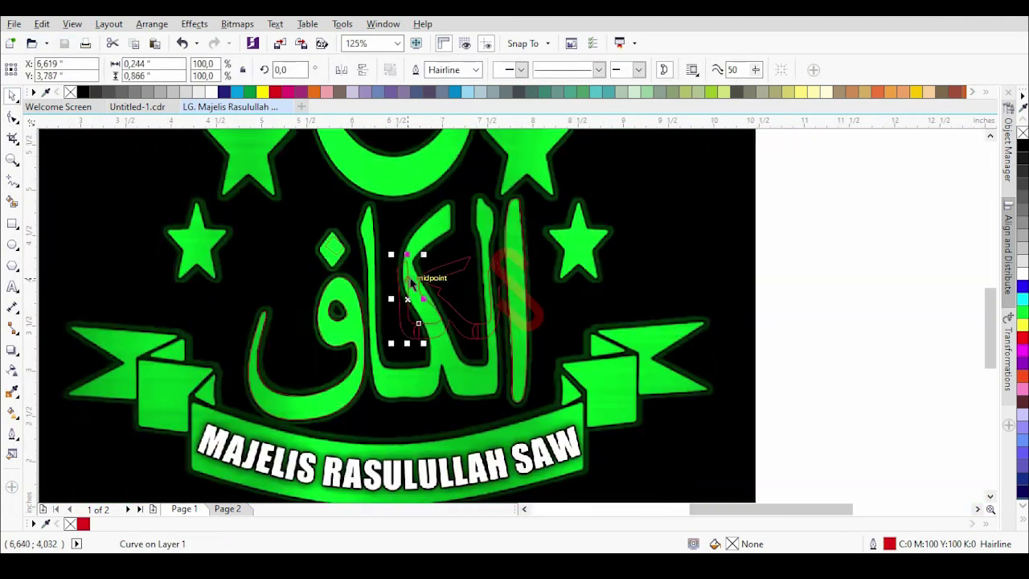
{"action": "left_click_drag", "start_coordinate": [509, 409], "coordinate": [509, 410]}
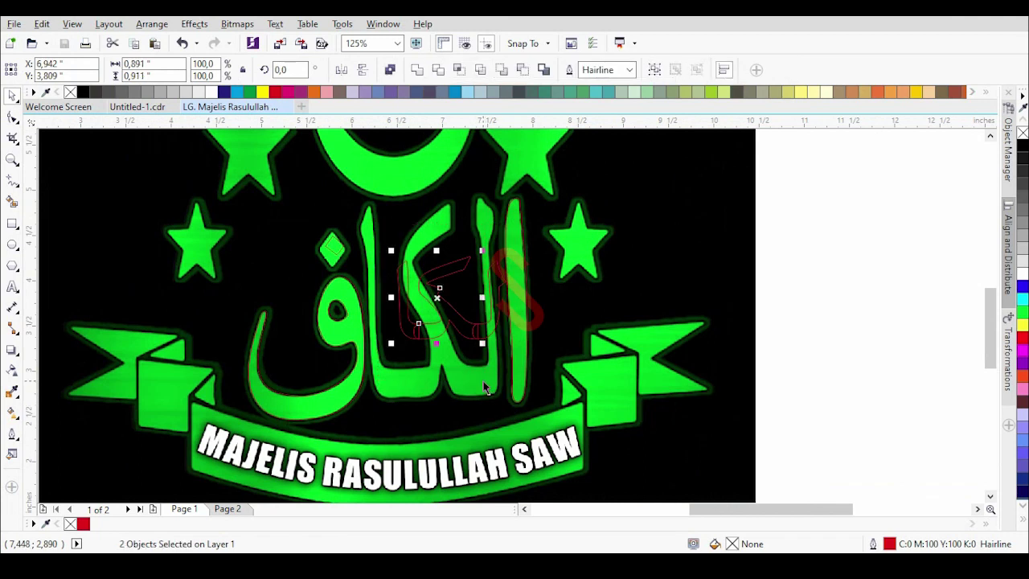
{"action": "left_click_drag", "start_coordinate": [438, 249], "coordinate": [426, 202]}
{"action": "left_click_drag", "start_coordinate": [391, 273], "coordinate": [365, 272]}
{"action": "left_click_drag", "start_coordinate": [422, 345], "coordinate": [427, 398]}
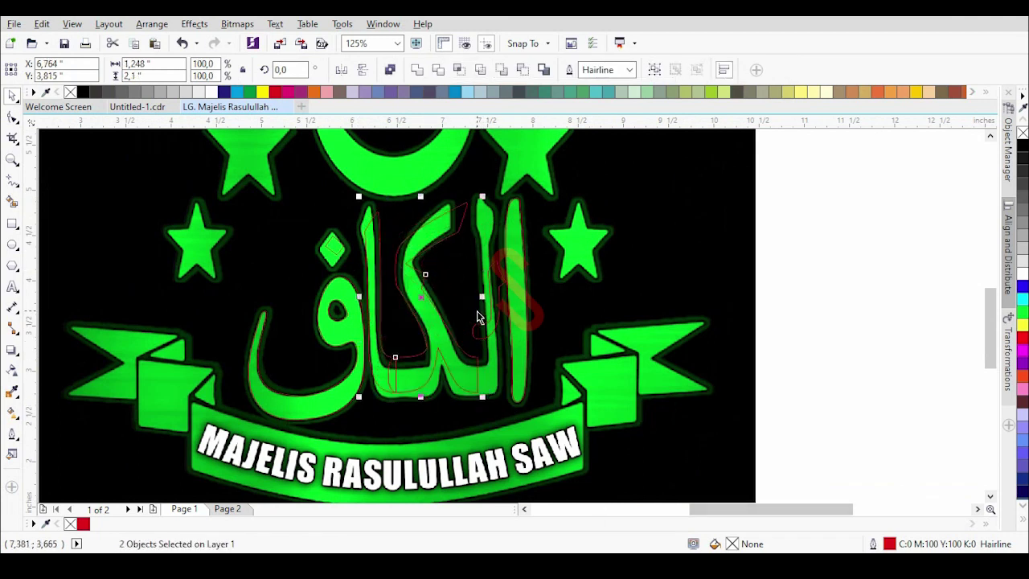
{"action": "key", "text": "ctrl+z"}
{"action": "key", "text": "ctrl+z"}
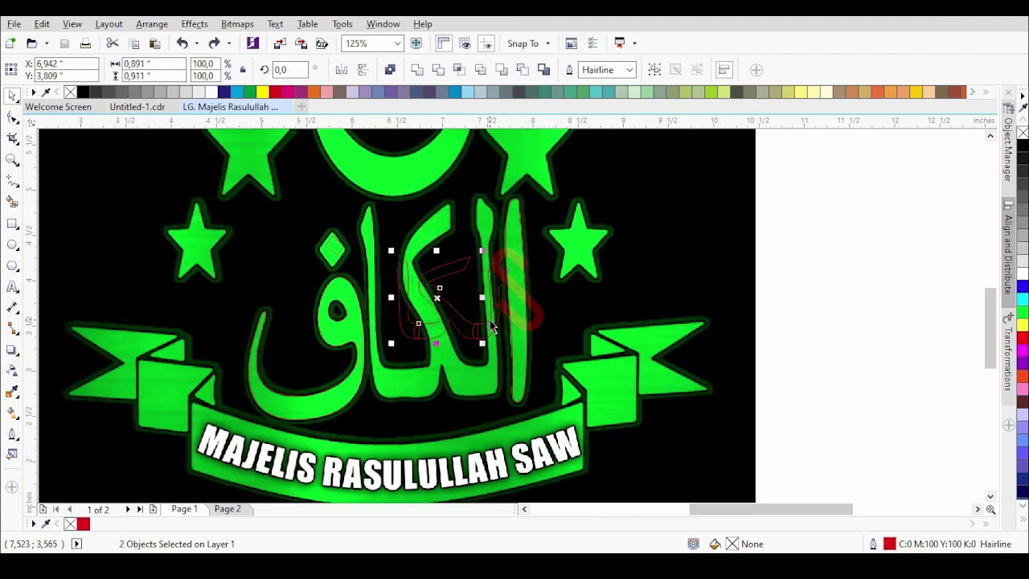
Step: Stretch the three middle letter outlines over the green lam and kaf to about 1.574 by 2.158 inches
{"action": "left_click_drag", "start_coordinate": [450, 253], "coordinate": [441, 196]}
{"action": "left_click_drag", "start_coordinate": [393, 269], "coordinate": [359, 262]}
{"action": "left_click_drag", "start_coordinate": [434, 345], "coordinate": [439, 398]}
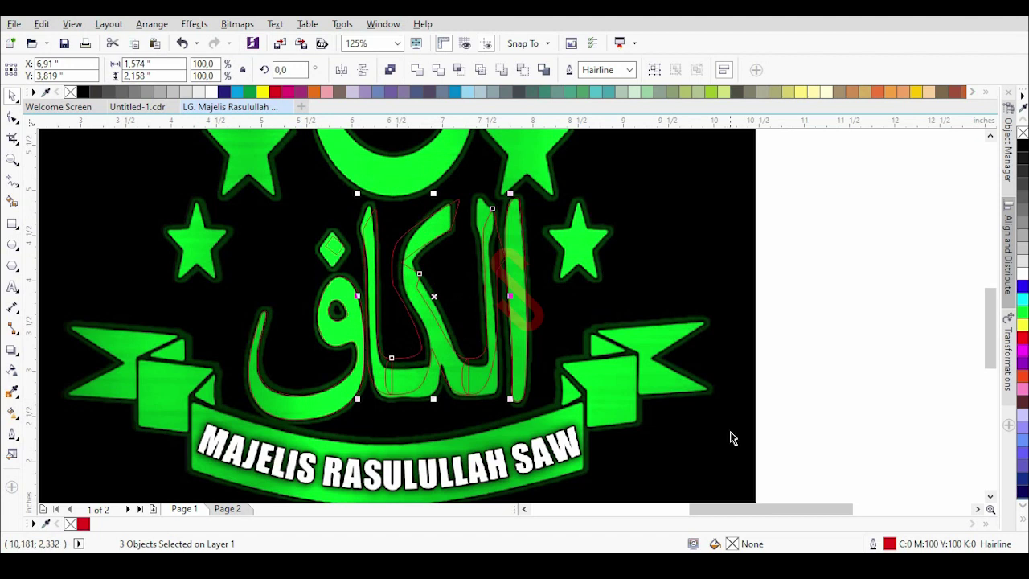
{"action": "left_click", "coordinate": [617, 178]}
Step: Move the upper nodes of the lam outline onto the top of the green lam with the Shape tool
{"action": "left_click", "coordinate": [488, 218]}
{"action": "scroll", "coordinate": [488, 220], "scroll_direction": "up", "scroll_amount": 1}
{"action": "key", "text": "F10"}
{"action": "scroll", "coordinate": [496, 201], "scroll_direction": "up", "scroll_amount": 2}
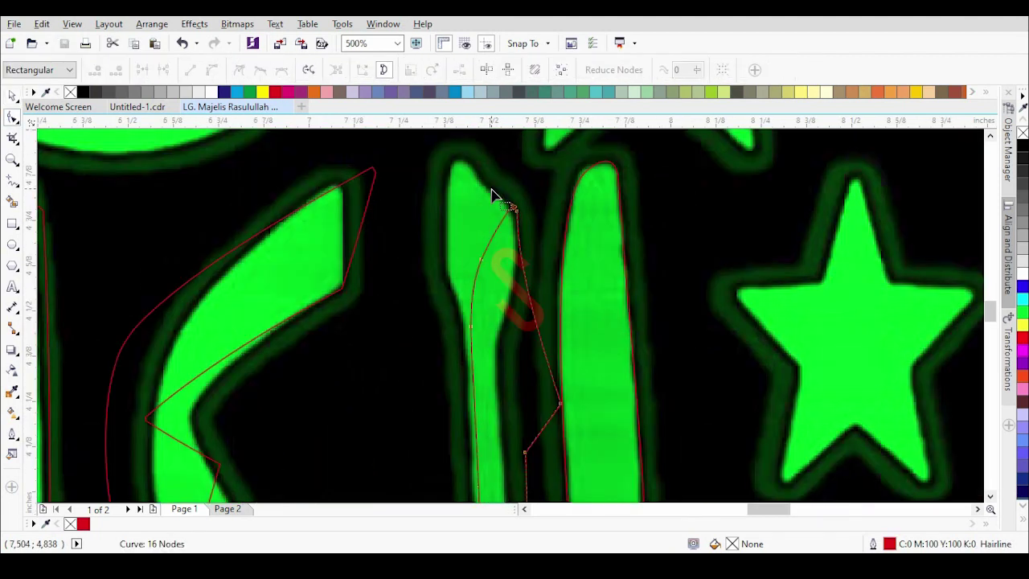
{"action": "scroll", "coordinate": [500, 213], "scroll_direction": "down", "scroll_amount": 1}
{"action": "left_click_drag", "start_coordinate": [481, 223], "coordinate": [433, 177]}
{"action": "left_click", "coordinate": [387, 293]}
{"action": "left_click_drag", "start_coordinate": [391, 297], "coordinate": [414, 293]}
{"action": "scroll", "coordinate": [406, 223], "scroll_direction": "up", "scroll_amount": 1}
{"action": "mouse_move", "coordinate": [401, 239]}
{"action": "left_mouse_down"}
{"action": "mouse_move", "coordinate": [430, 237]}
{"action": "mouse_move", "coordinate": [499, 396]}
{"action": "left_mouse_up"}
{"action": "scroll", "coordinate": [422, 138], "scroll_direction": "up", "scroll_amount": 1}
{"action": "mouse_move", "coordinate": [456, 212]}
{"action": "left_mouse_down"}
{"action": "mouse_move", "coordinate": [424, 170]}
{"action": "mouse_move", "coordinate": [393, 159]}
{"action": "left_mouse_up"}
Step: Remove a surplus node from the lam's top and move the nodes below it onto the green stem
{"action": "double_click", "coordinate": [435, 351]}
{"action": "scroll", "coordinate": [464, 195], "scroll_direction": "down", "scroll_amount": 3}
{"action": "scroll", "coordinate": [508, 234], "scroll_direction": "up", "scroll_amount": 1}
{"action": "left_click_drag", "start_coordinate": [524, 383], "coordinate": [480, 202]}
{"action": "left_click_drag", "start_coordinate": [487, 433], "coordinate": [457, 317]}
{"action": "scroll", "coordinate": [413, 262], "scroll_direction": "down", "scroll_amount": 1}
{"action": "scroll", "coordinate": [410, 193], "scroll_direction": "up", "scroll_amount": 2}
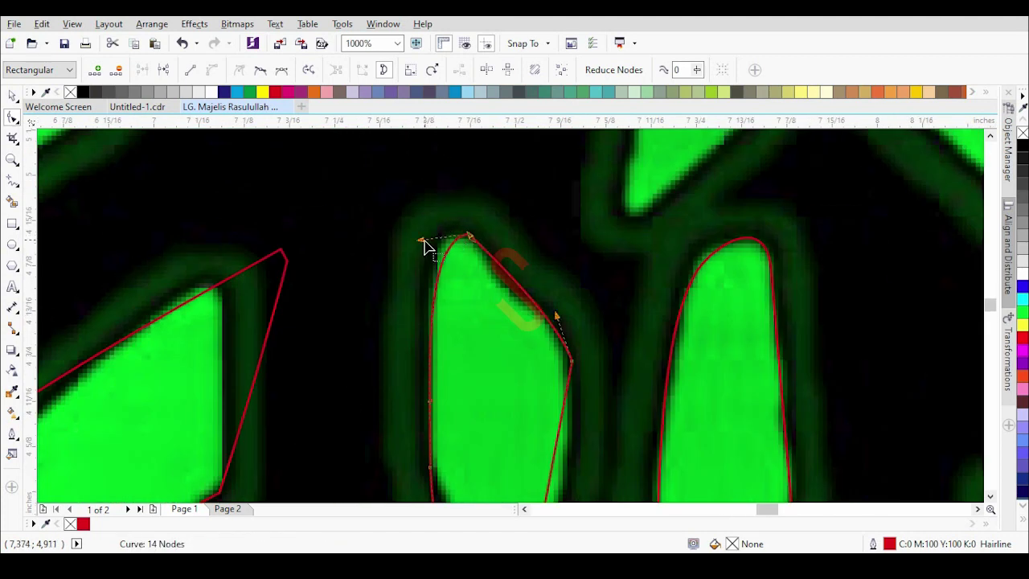
Step: Bend the lam's rounded tip and slanted top edge to follow the dip in the green shape
{"action": "left_click_drag", "start_coordinate": [420, 239], "coordinate": [412, 223]}
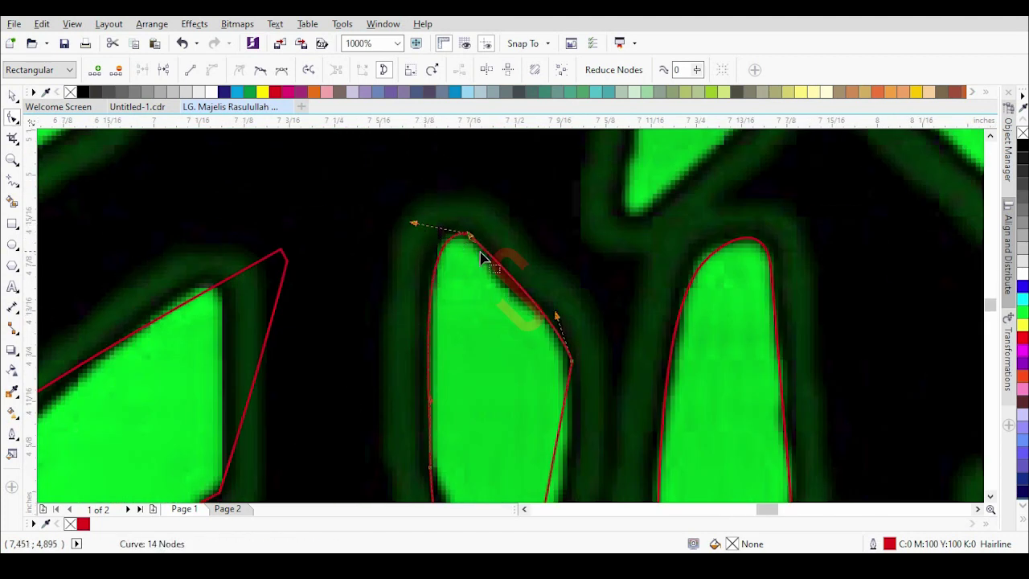
{"action": "mouse_move", "coordinate": [514, 309]}
{"action": "left_mouse_down"}
{"action": "mouse_move", "coordinate": [537, 304]}
{"action": "mouse_move", "coordinate": [499, 311]}
{"action": "mouse_move", "coordinate": [510, 318]}
{"action": "left_mouse_up"}
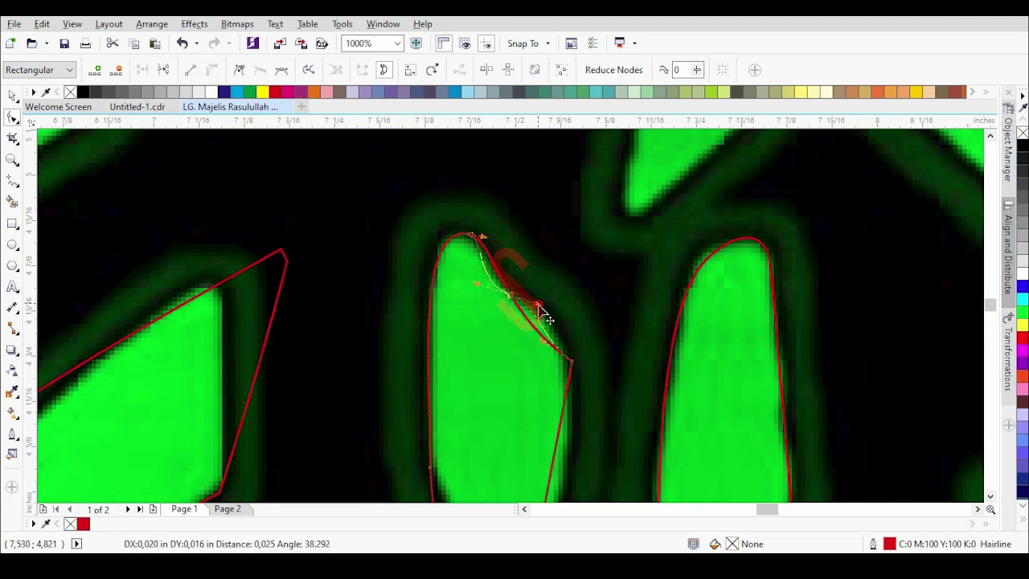
{"action": "scroll", "coordinate": [564, 358], "scroll_direction": "up", "scroll_amount": 2}
{"action": "scroll", "coordinate": [564, 361], "scroll_direction": "down", "scroll_amount": 1}
{"action": "left_click_drag", "start_coordinate": [581, 361], "coordinate": [558, 316]}
Step: Convert the lam's right upper side to a curve and bulge it outward along the green edge
{"action": "scroll", "coordinate": [512, 300], "scroll_direction": "down", "scroll_amount": 3}
{"action": "scroll", "coordinate": [516, 361], "scroll_direction": "up", "scroll_amount": 1}
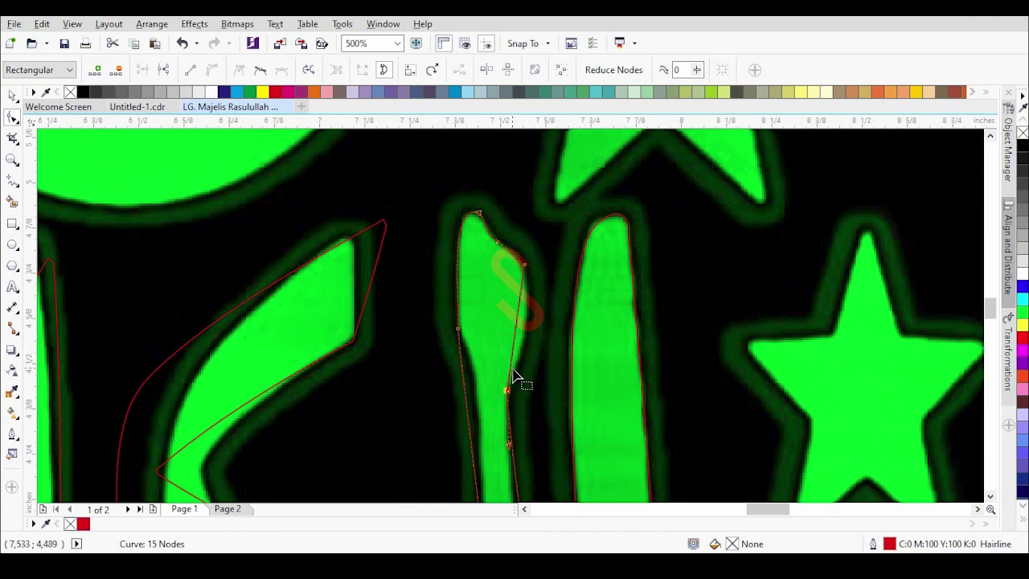
{"action": "scroll", "coordinate": [512, 368], "scroll_direction": "up", "scroll_amount": 1}
{"action": "scroll", "coordinate": [493, 413], "scroll_direction": "down", "scroll_amount": 2}
{"action": "left_click", "coordinate": [495, 387]}
{"action": "left_click", "coordinate": [212, 69]}
{"action": "scroll", "coordinate": [494, 369], "scroll_direction": "up", "scroll_amount": 2}
{"action": "scroll", "coordinate": [511, 333], "scroll_direction": "down", "scroll_amount": 1}
{"action": "left_click_drag", "start_coordinate": [517, 341], "coordinate": [522, 345]}
{"action": "scroll", "coordinate": [507, 267], "scroll_direction": "up", "scroll_amount": 2}
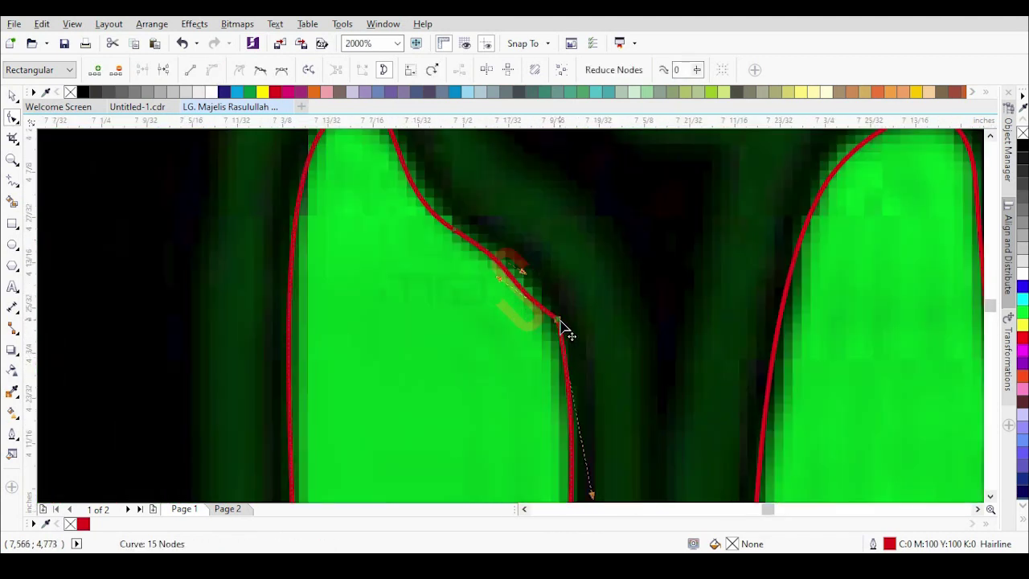
Step: Delete the sharp shoulder node on the lam's right and smooth the curve down to its narrow neck
{"action": "double_click", "coordinate": [558, 320]}
{"action": "scroll", "coordinate": [482, 212], "scroll_direction": "down", "scroll_amount": 2}
{"action": "scroll", "coordinate": [478, 211], "scroll_direction": "up", "scroll_amount": 3}
{"action": "scroll", "coordinate": [487, 210], "scroll_direction": "down", "scroll_amount": 2}
{"action": "left_click_drag", "start_coordinate": [463, 245], "coordinate": [432, 214]}
{"action": "scroll", "coordinate": [441, 147], "scroll_direction": "up", "scroll_amount": 2}
{"action": "scroll", "coordinate": [570, 225], "scroll_direction": "down", "scroll_amount": 2}
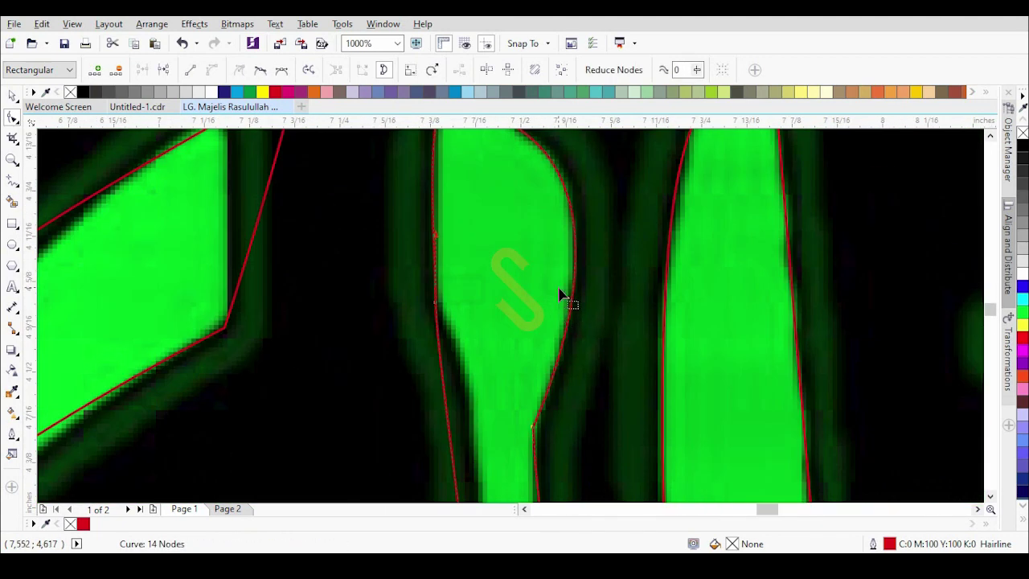
{"action": "scroll", "coordinate": [560, 294], "scroll_direction": "up", "scroll_amount": 1}
{"action": "left_click_drag", "start_coordinate": [505, 356], "coordinate": [500, 368]}
{"action": "scroll", "coordinate": [542, 321], "scroll_direction": "down", "scroll_amount": 4}
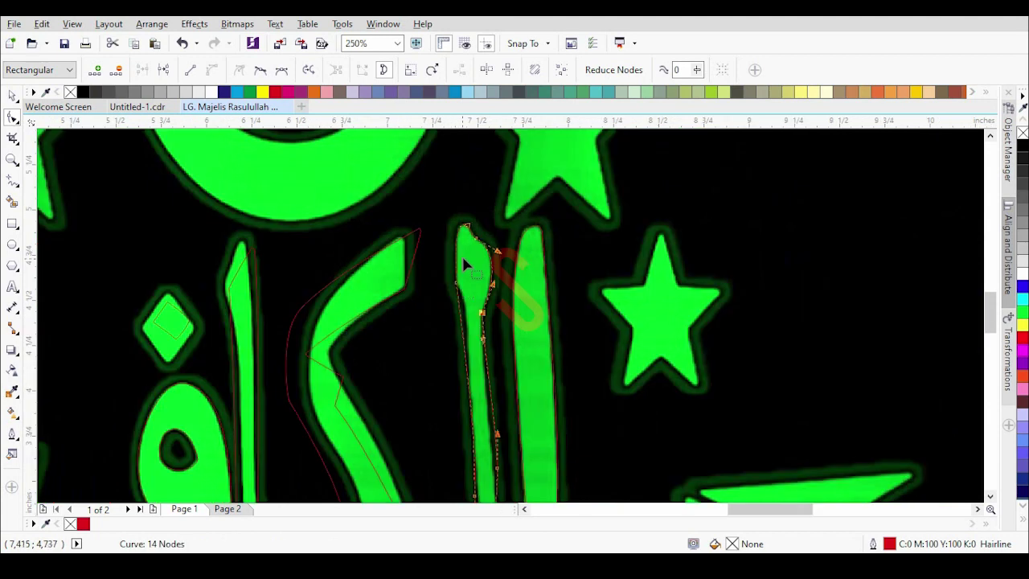
Step: Fit the left side of the lam's neck and stem to the green edge
{"action": "scroll", "coordinate": [464, 264], "scroll_direction": "up", "scroll_amount": 4}
{"action": "left_click_drag", "start_coordinate": [436, 249], "coordinate": [460, 275]}
{"action": "mouse_move", "coordinate": [428, 186]}
{"action": "left_mouse_down"}
{"action": "mouse_move", "coordinate": [433, 212]}
{"action": "mouse_move", "coordinate": [437, 196]}
{"action": "left_mouse_up"}
{"action": "scroll", "coordinate": [425, 156], "scroll_direction": "up", "scroll_amount": 2}
{"action": "scroll", "coordinate": [441, 179], "scroll_direction": "down", "scroll_amount": 2}
{"action": "scroll", "coordinate": [463, 294], "scroll_direction": "down", "scroll_amount": 6}
{"action": "scroll", "coordinate": [479, 282], "scroll_direction": "up", "scroll_amount": 4}
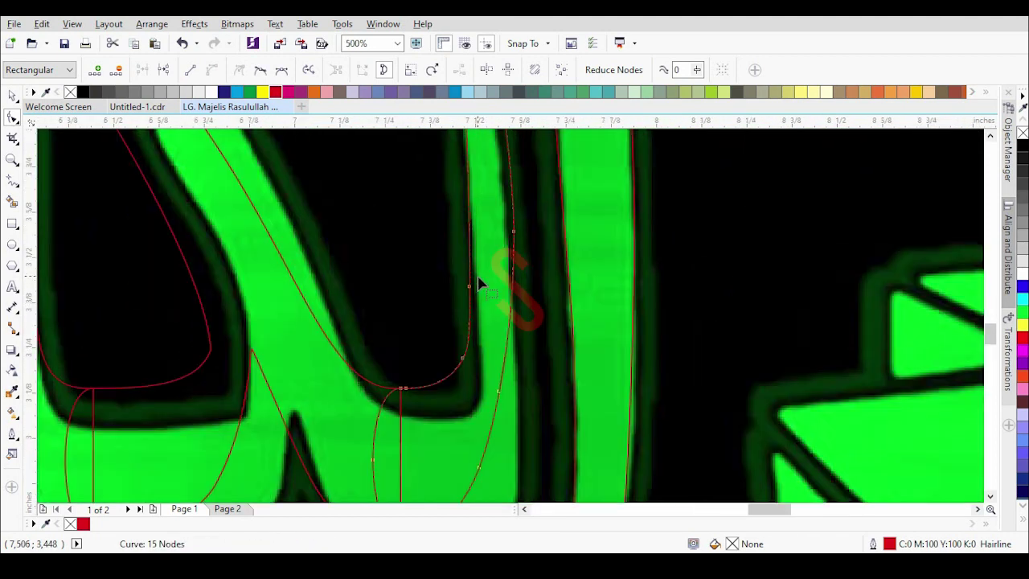
Step: Weld the overlapping lam and kaf outlines into a single curve
{"action": "scroll", "coordinate": [421, 361], "scroll_direction": "down", "scroll_amount": 2}
{"action": "left_click", "coordinate": [12, 95]}
{"action": "left_click", "coordinate": [361, 302], "text": "shift"}
{"action": "left_click", "coordinate": [416, 71]}
{"action": "left_click", "coordinate": [232, 348], "text": "shift"}
{"action": "left_click", "coordinate": [417, 71]}
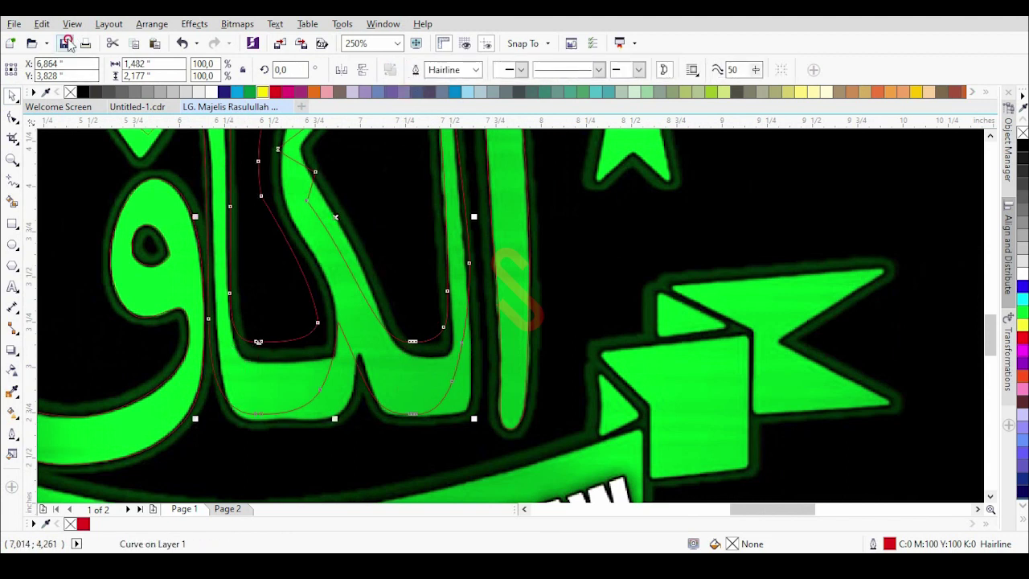
Step: Undo the last node edit, then pull the welded curve's bottom out toward the lam's lower right corner
{"action": "key", "text": "F10"}
{"action": "scroll", "coordinate": [379, 408], "scroll_direction": "up", "scroll_amount": 4}
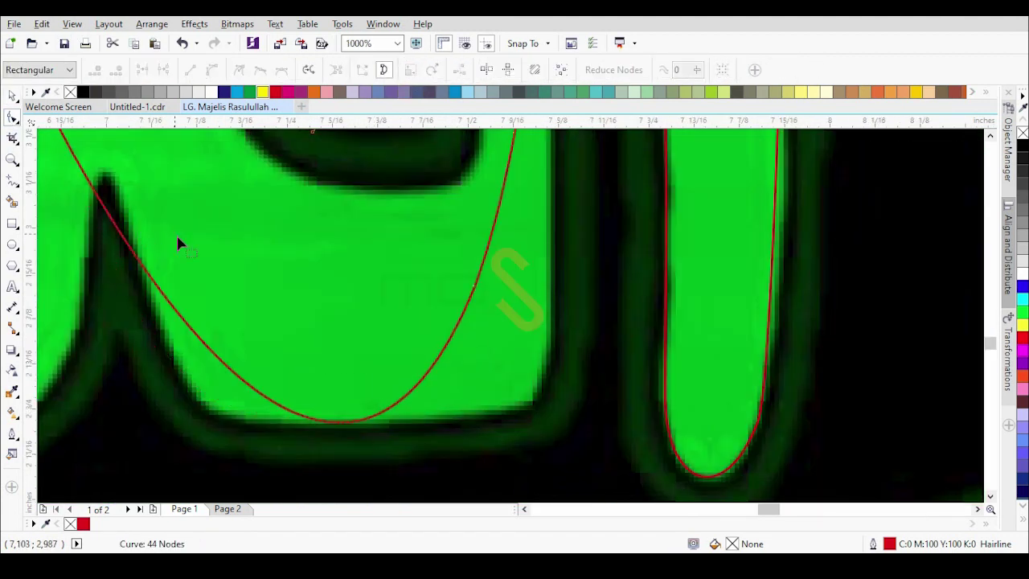
{"action": "left_click", "coordinate": [182, 43]}
{"action": "scroll", "coordinate": [330, 417], "scroll_direction": "up", "scroll_amount": 1}
{"action": "left_click_drag", "start_coordinate": [323, 416], "coordinate": [599, 400]}
{"action": "scroll", "coordinate": [538, 482], "scroll_direction": "down", "scroll_amount": 2}
{"action": "double_click", "coordinate": [580, 327]}
{"action": "scroll", "coordinate": [587, 334], "scroll_direction": "down", "scroll_amount": 2}
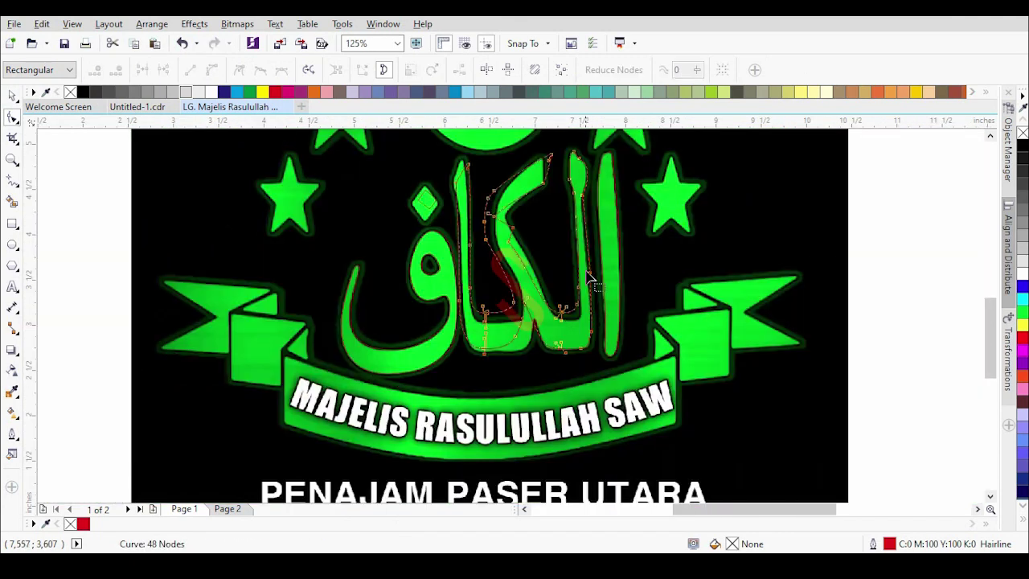
Step: Nudge the nodes on the lam's lower right side onto the green stem's edge
{"action": "scroll", "coordinate": [583, 283], "scroll_direction": "up", "scroll_amount": 2}
{"action": "left_click_drag", "start_coordinate": [609, 321], "coordinate": [600, 323]}
{"action": "scroll", "coordinate": [586, 340], "scroll_direction": "down", "scroll_amount": 1}
{"action": "scroll", "coordinate": [585, 271], "scroll_direction": "up", "scroll_amount": 2}
{"action": "left_click_drag", "start_coordinate": [644, 369], "coordinate": [640, 368]}
{"action": "scroll", "coordinate": [586, 236], "scroll_direction": "down", "scroll_amount": 2}
{"action": "scroll", "coordinate": [592, 375], "scroll_direction": "up", "scroll_amount": 2}
{"action": "scroll", "coordinate": [615, 190], "scroll_direction": "down", "scroll_amount": 2}
Step: Adjust the curve handles to round the lam's lower right corner along the green shape
{"action": "scroll", "coordinate": [586, 378], "scroll_direction": "up", "scroll_amount": 4}
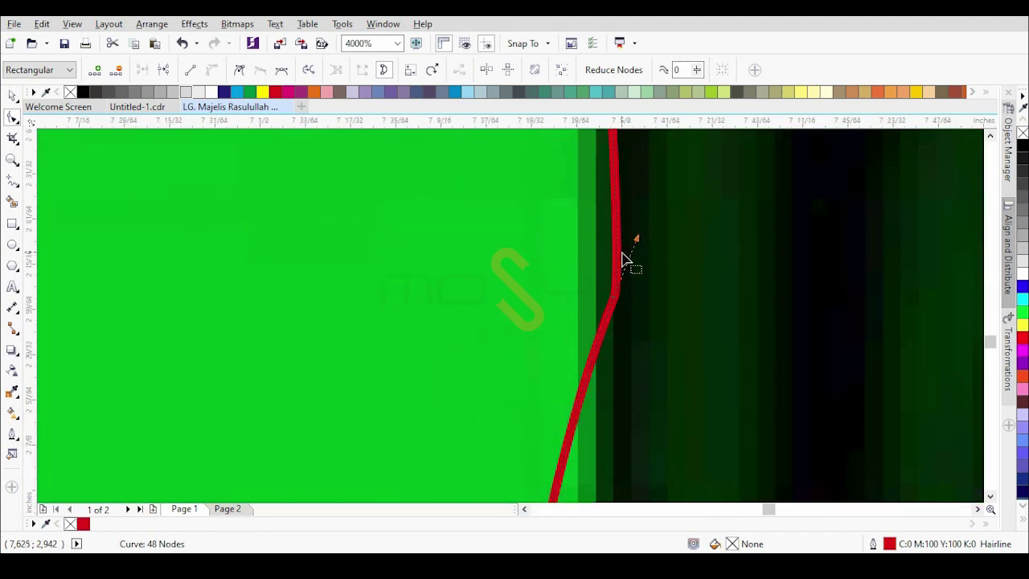
{"action": "scroll", "coordinate": [619, 273], "scroll_direction": "down", "scroll_amount": 2}
{"action": "left_click_drag", "start_coordinate": [591, 325], "coordinate": [616, 344]}
{"action": "scroll", "coordinate": [621, 268], "scroll_direction": "up", "scroll_amount": 2}
{"action": "left_click_drag", "start_coordinate": [619, 190], "coordinate": [606, 208]}
{"action": "scroll", "coordinate": [615, 193], "scroll_direction": "down", "scroll_amount": 1}
{"action": "scroll", "coordinate": [654, 319], "scroll_direction": "down", "scroll_amount": 1}
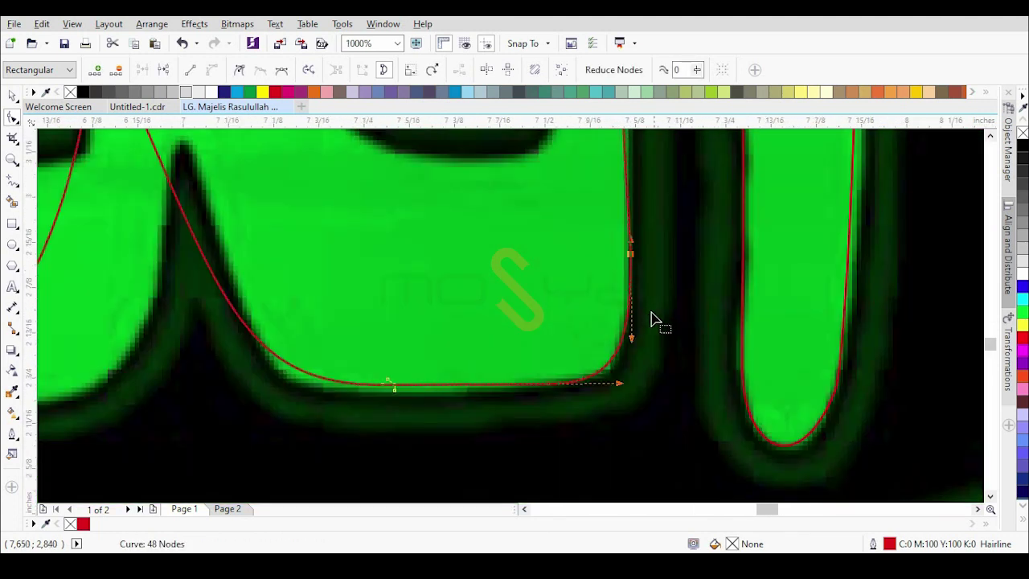
Step: Delete the surplus nodes on the lam's bottom edge
{"action": "scroll", "coordinate": [390, 413], "scroll_direction": "up", "scroll_amount": 3}
{"action": "scroll", "coordinate": [441, 343], "scroll_direction": "down", "scroll_amount": 1}
{"action": "key", "text": "Delete"}
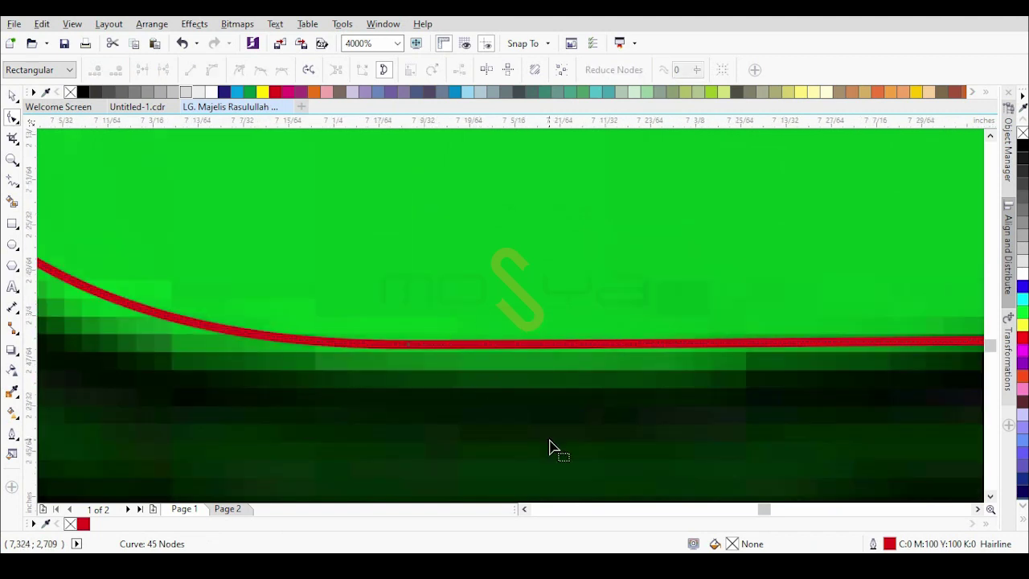
{"action": "scroll", "coordinate": [489, 410], "scroll_direction": "down", "scroll_amount": 2}
{"action": "scroll", "coordinate": [354, 239], "scroll_direction": "up", "scroll_amount": 1}
{"action": "scroll", "coordinate": [353, 235], "scroll_direction": "up", "scroll_amount": 1}
{"action": "double_click", "coordinate": [350, 231]}
{"action": "scroll", "coordinate": [490, 225], "scroll_direction": "down", "scroll_amount": 2}
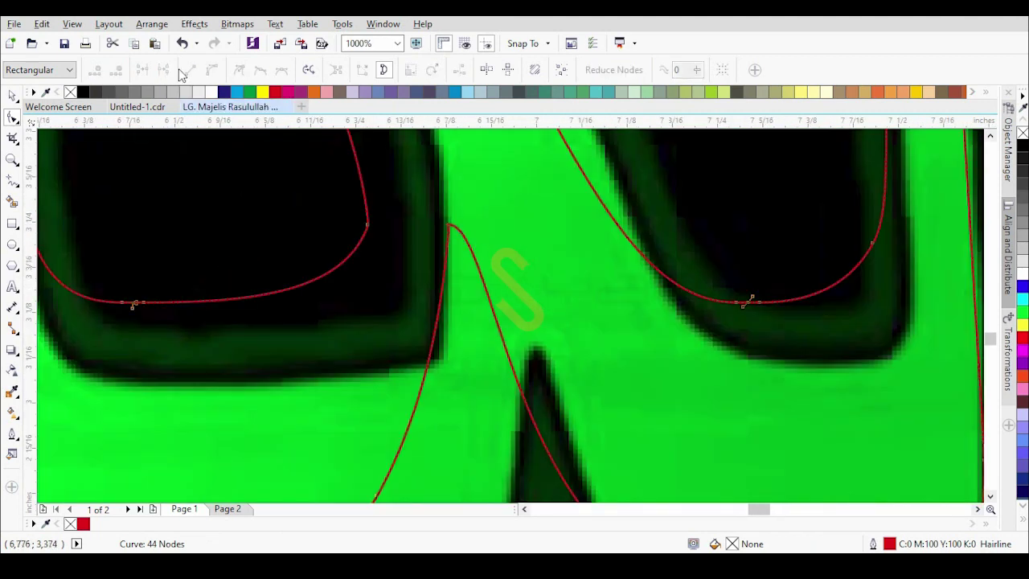
{"action": "left_click", "coordinate": [183, 43]}
Step: Move the peak nodes between the lam and kaf down into the dark notch, and save the document
{"action": "scroll", "coordinate": [414, 241], "scroll_direction": "down", "scroll_amount": 1}
{"action": "left_click_drag", "start_coordinate": [479, 294], "coordinate": [479, 293]}
{"action": "left_click_drag", "start_coordinate": [396, 368], "coordinate": [441, 410]}
{"action": "left_click", "coordinate": [65, 43]}
Step: Convert the notch's top segment to a curve and round it over the dark tip
{"action": "scroll", "coordinate": [487, 307], "scroll_direction": "up", "scroll_amount": 1}
{"action": "scroll", "coordinate": [481, 311], "scroll_direction": "up", "scroll_amount": 2}
{"action": "left_click_drag", "start_coordinate": [425, 188], "coordinate": [407, 150]}
{"action": "left_click", "coordinate": [212, 70]}
{"action": "scroll", "coordinate": [425, 175], "scroll_direction": "up", "scroll_amount": 1}
{"action": "left_click_drag", "start_coordinate": [355, 200], "coordinate": [352, 218]}
{"action": "left_click_drag", "start_coordinate": [470, 201], "coordinate": [450, 179]}
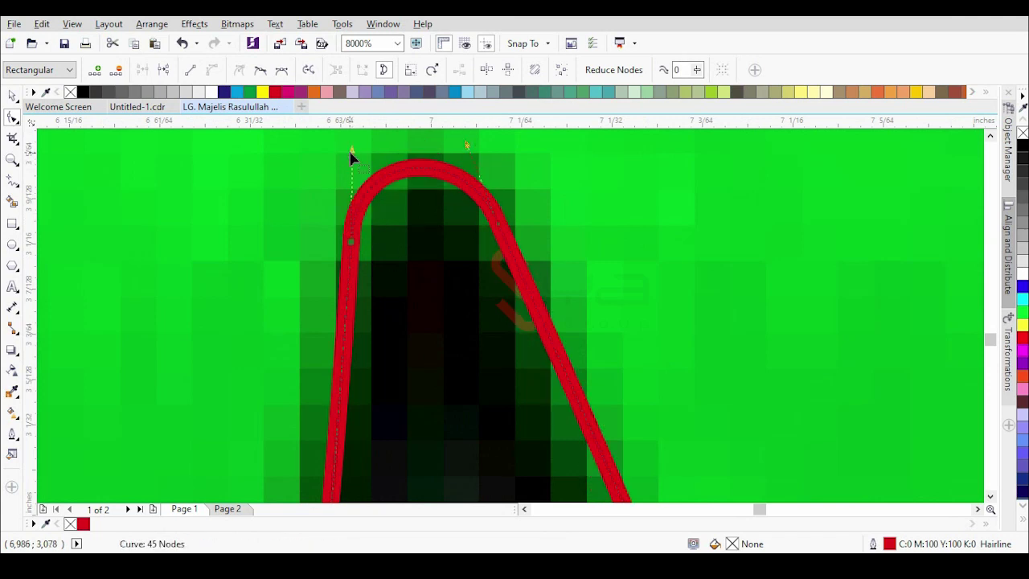
{"action": "scroll", "coordinate": [435, 152], "scroll_direction": "down", "scroll_amount": 3}
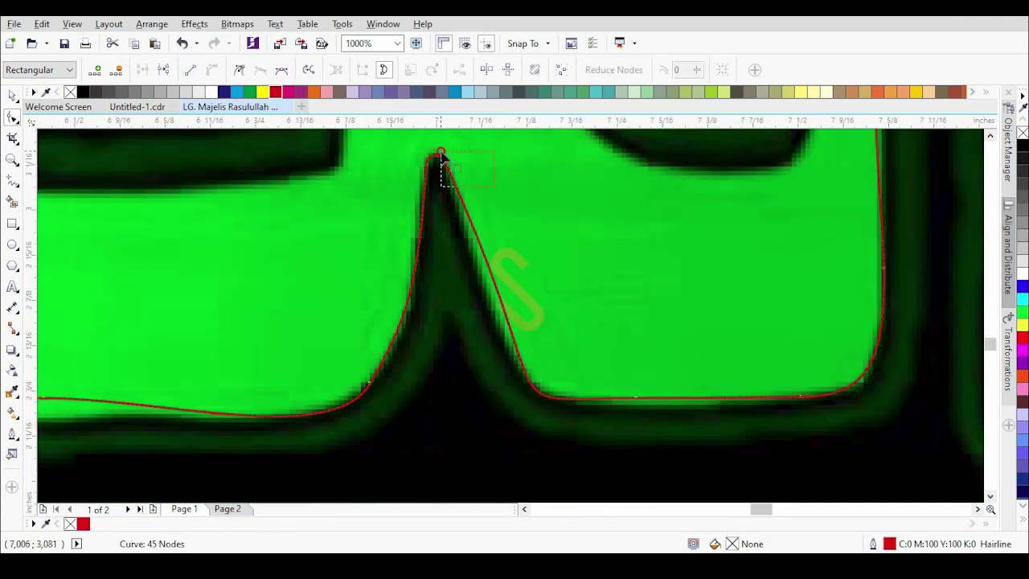
Step: Adjust the lam's lower left corner beside the notch and straighten its bottom edge
{"action": "left_click_drag", "start_coordinate": [519, 378], "coordinate": [494, 414]}
{"action": "scroll", "coordinate": [589, 330], "scroll_direction": "down", "scroll_amount": 1}
{"action": "scroll", "coordinate": [689, 453], "scroll_direction": "up", "scroll_amount": 1}
{"action": "left_click_drag", "start_coordinate": [507, 187], "coordinate": [659, 359]}
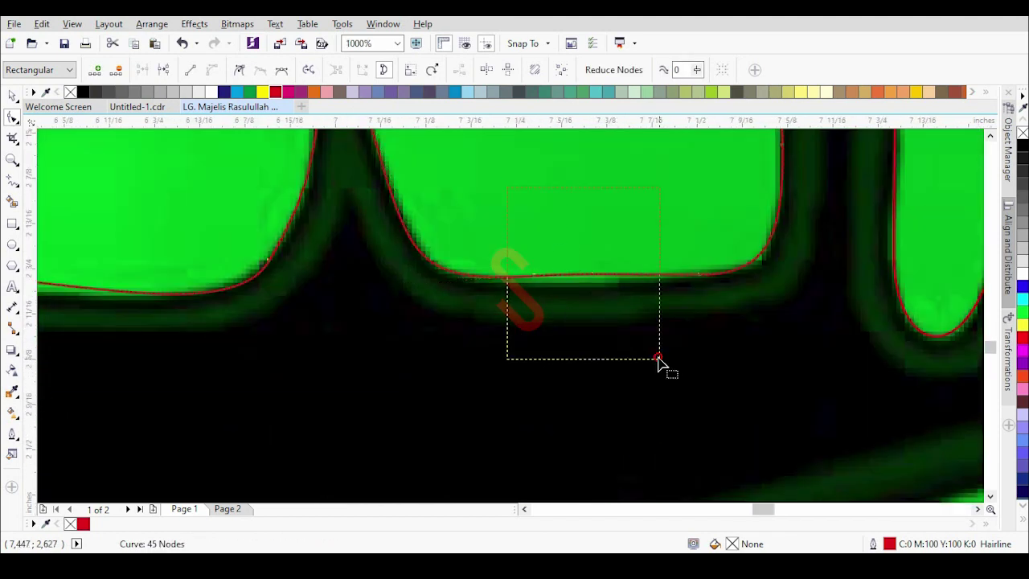
{"action": "scroll", "coordinate": [708, 404], "scroll_direction": "down", "scroll_amount": 3}
Step: Lower the kaf's bottom edge nodes and handles onto the lower border of the green shape
{"action": "scroll", "coordinate": [535, 358], "scroll_direction": "up", "scroll_amount": 4}
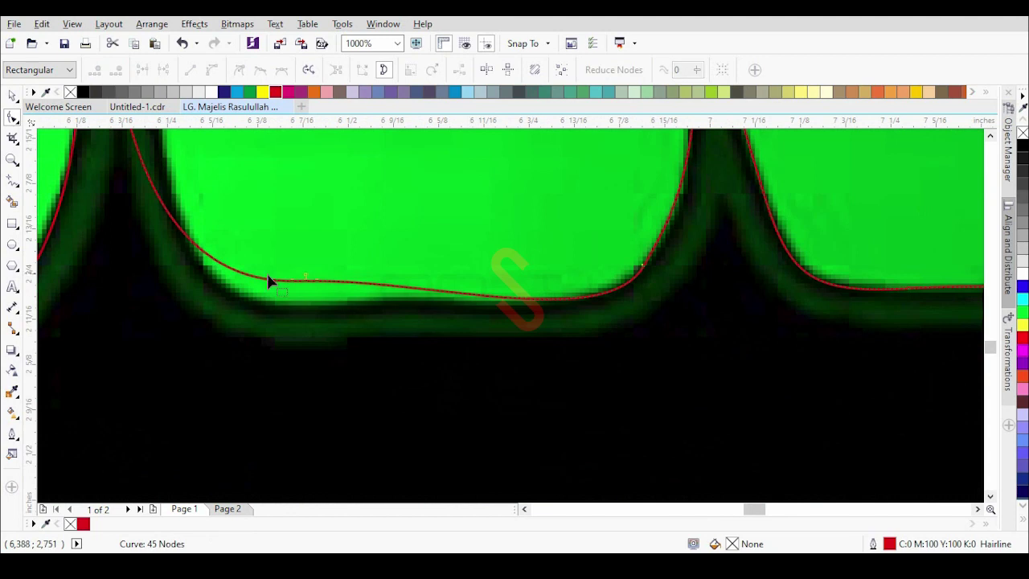
{"action": "left_click_drag", "start_coordinate": [318, 283], "coordinate": [333, 319]}
{"action": "left_click_drag", "start_coordinate": [421, 381], "coordinate": [321, 289]}
{"action": "scroll", "coordinate": [503, 291], "scroll_direction": "down", "scroll_amount": 1}
{"action": "left_click_drag", "start_coordinate": [534, 302], "coordinate": [537, 326]}
{"action": "scroll", "coordinate": [436, 310], "scroll_direction": "up", "scroll_amount": 1}
{"action": "scroll", "coordinate": [407, 349], "scroll_direction": "down", "scroll_amount": 1}
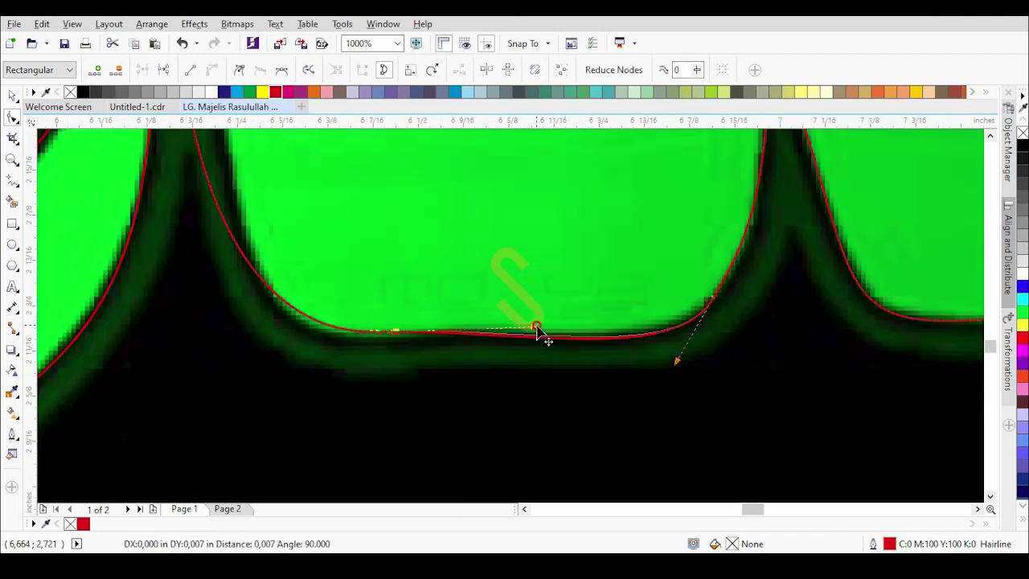
Step: Shift the kaf's left side node inward and shape its lower left corner along the green edge
{"action": "scroll", "coordinate": [546, 378], "scroll_direction": "down", "scroll_amount": 2}
{"action": "scroll", "coordinate": [475, 310], "scroll_direction": "up", "scroll_amount": 1}
{"action": "left_click_drag", "start_coordinate": [446, 265], "coordinate": [462, 275]}
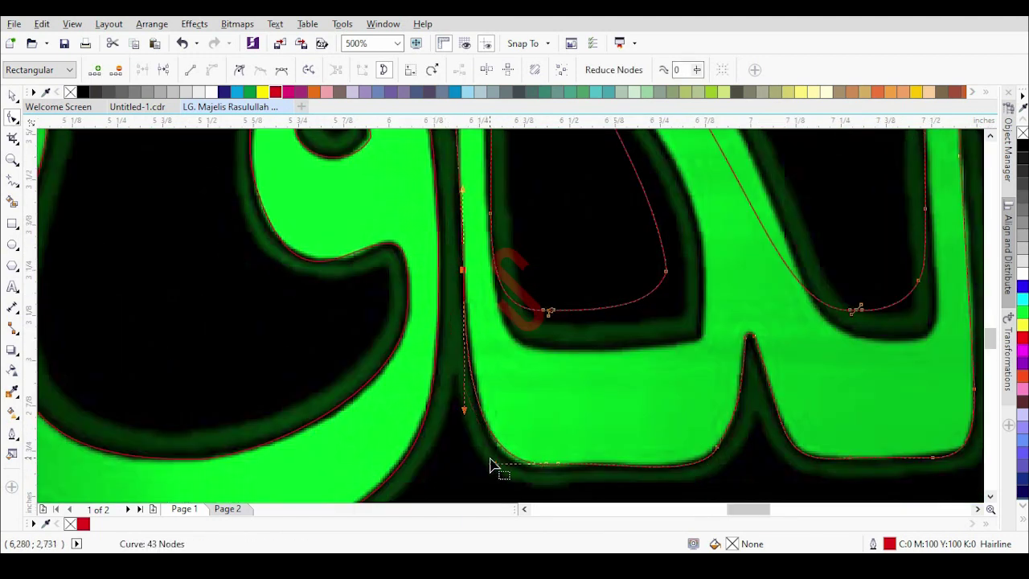
{"action": "scroll", "coordinate": [489, 466], "scroll_direction": "up", "scroll_amount": 1}
{"action": "scroll", "coordinate": [530, 299], "scroll_direction": "down", "scroll_amount": 1}
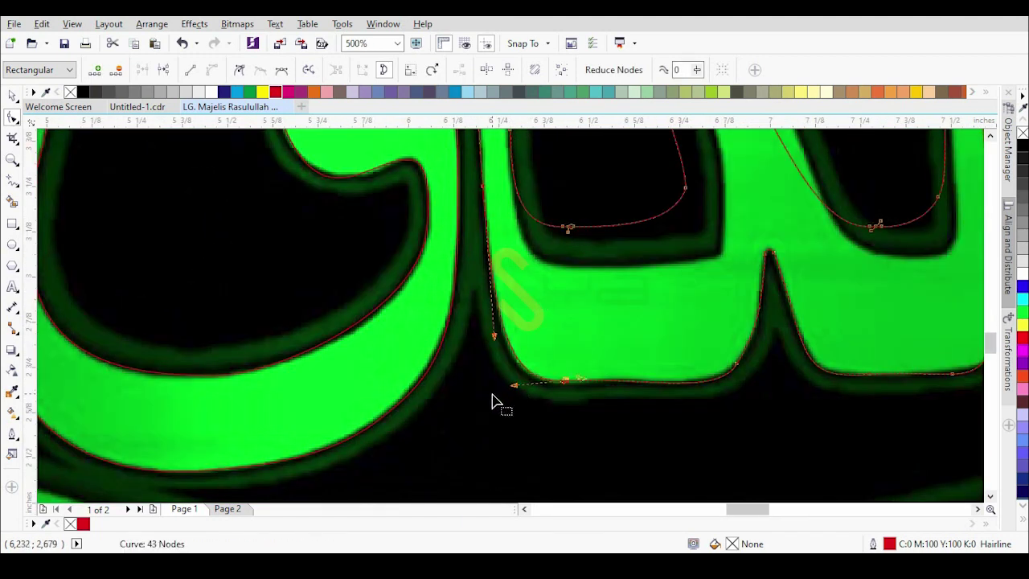
{"action": "scroll", "coordinate": [492, 396], "scroll_direction": "down", "scroll_amount": 2}
{"action": "scroll", "coordinate": [484, 221], "scroll_direction": "up", "scroll_amount": 2}
Step: Move the kaf upright's left shoulder node into place and bend the side below it to the green edge
{"action": "scroll", "coordinate": [480, 222], "scroll_direction": "up", "scroll_amount": 1}
{"action": "left_click_drag", "start_coordinate": [467, 218], "coordinate": [453, 198]}
{"action": "scroll", "coordinate": [432, 209], "scroll_direction": "down", "scroll_amount": 1}
{"action": "left_click_drag", "start_coordinate": [420, 191], "coordinate": [467, 258]}
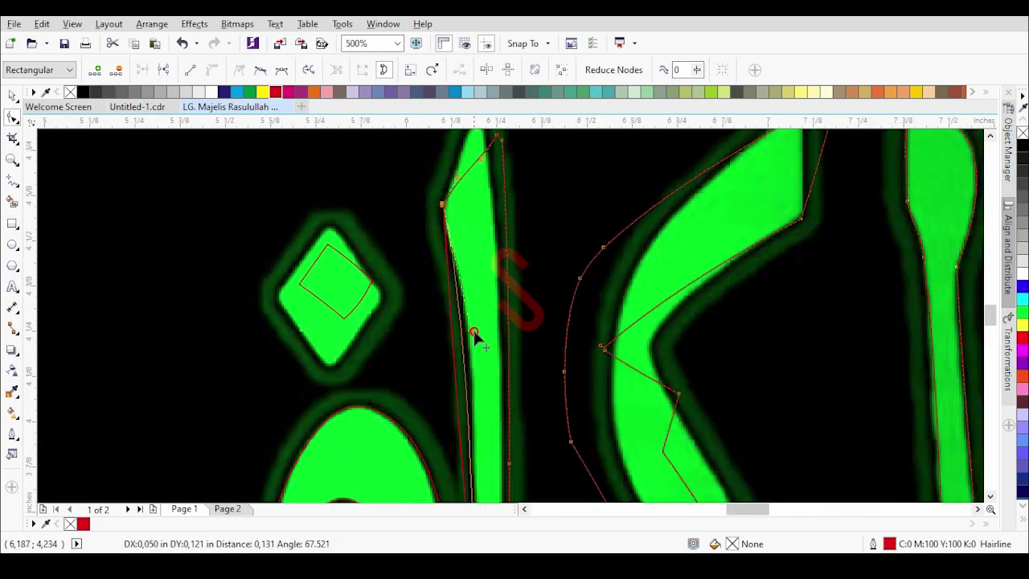
{"action": "left_click_drag", "start_coordinate": [473, 329], "coordinate": [478, 325]}
Step: Reposition the tip nodes of the kaf's upright and round the tip over the green point
{"action": "scroll", "coordinate": [481, 322], "scroll_direction": "down", "scroll_amount": 3}
{"action": "scroll", "coordinate": [514, 354], "scroll_direction": "up", "scroll_amount": 4}
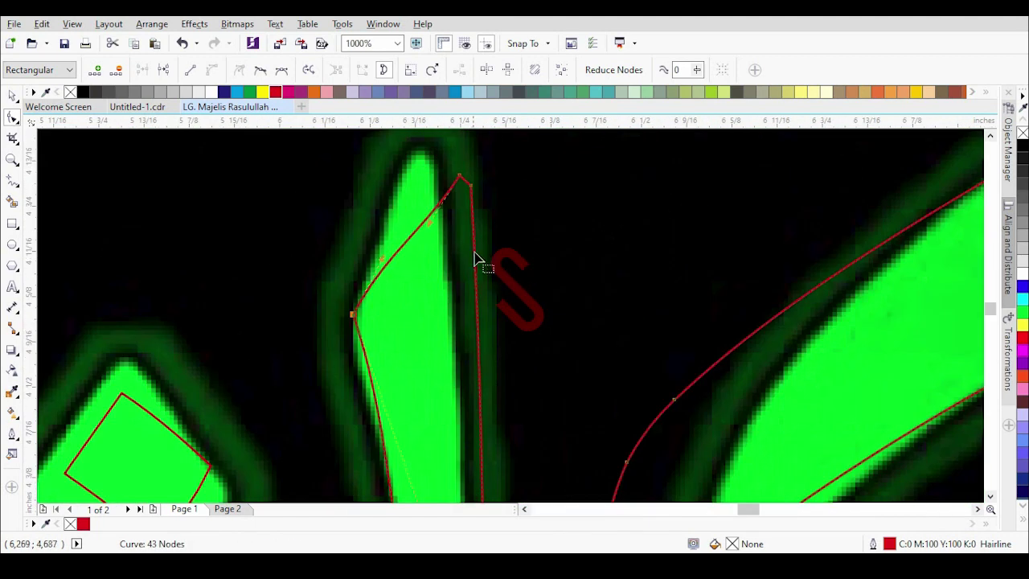
{"action": "mouse_move", "coordinate": [419, 153]}
{"action": "left_mouse_down"}
{"action": "mouse_move", "coordinate": [447, 174]}
{"action": "mouse_move", "coordinate": [421, 150]}
{"action": "left_mouse_up"}
{"action": "scroll", "coordinate": [437, 142], "scroll_direction": "up", "scroll_amount": 1}
{"action": "left_click_drag", "start_coordinate": [434, 202], "coordinate": [436, 213]}
{"action": "scroll", "coordinate": [401, 141], "scroll_direction": "up", "scroll_amount": 1}
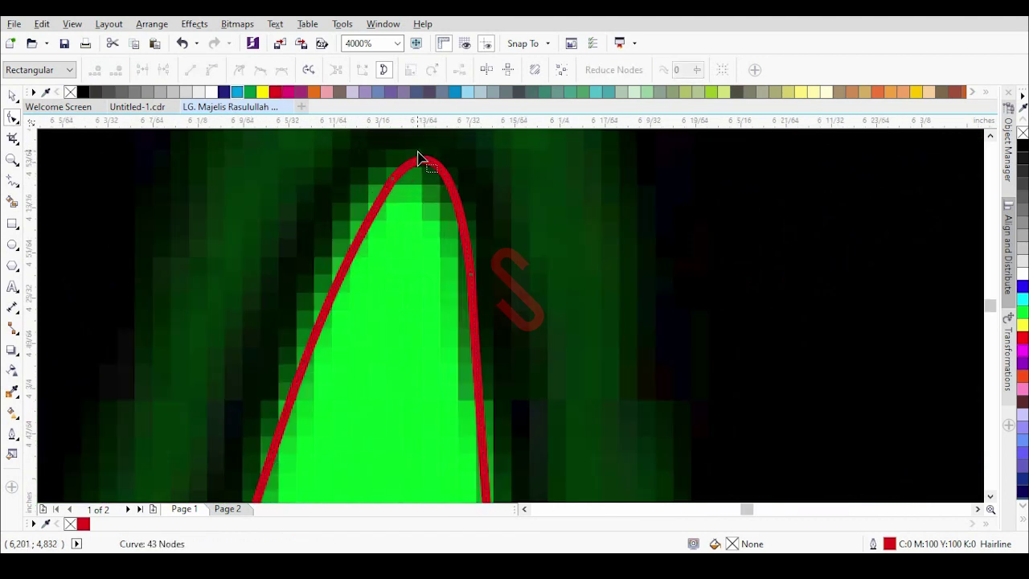
{"action": "scroll", "coordinate": [439, 207], "scroll_direction": "down", "scroll_amount": 1}
{"action": "scroll", "coordinate": [446, 201], "scroll_direction": "down", "scroll_amount": 2}
{"action": "scroll", "coordinate": [456, 187], "scroll_direction": "up", "scroll_amount": 2}
{"action": "scroll", "coordinate": [450, 205], "scroll_direction": "down", "scroll_amount": 1}
{"action": "left_click_drag", "start_coordinate": [457, 215], "coordinate": [458, 227]}
Step: Shift the right side of the kaf's upright inward onto the green stem's edge
{"action": "scroll", "coordinate": [498, 356], "scroll_direction": "down", "scroll_amount": 2}
{"action": "scroll", "coordinate": [475, 298], "scroll_direction": "up", "scroll_amount": 3}
{"action": "left_click_drag", "start_coordinate": [466, 272], "coordinate": [448, 275]}
{"action": "scroll", "coordinate": [450, 321], "scroll_direction": "down", "scroll_amount": 2}
{"action": "scroll", "coordinate": [488, 450], "scroll_direction": "up", "scroll_amount": 2}
Step: Lower the bottom of the kaf's inner opening and shape its lower left corner to the dark area
{"action": "left_click_drag", "start_coordinate": [402, 341], "coordinate": [514, 438]}
{"action": "scroll", "coordinate": [480, 331], "scroll_direction": "down", "scroll_amount": 2}
{"action": "left_click_drag", "start_coordinate": [482, 353], "coordinate": [490, 389]}
{"action": "left_click_drag", "start_coordinate": [593, 311], "coordinate": [615, 374]}
{"action": "scroll", "coordinate": [469, 391], "scroll_direction": "up", "scroll_amount": 1}
{"action": "left_click_drag", "start_coordinate": [473, 364], "coordinate": [491, 405]}
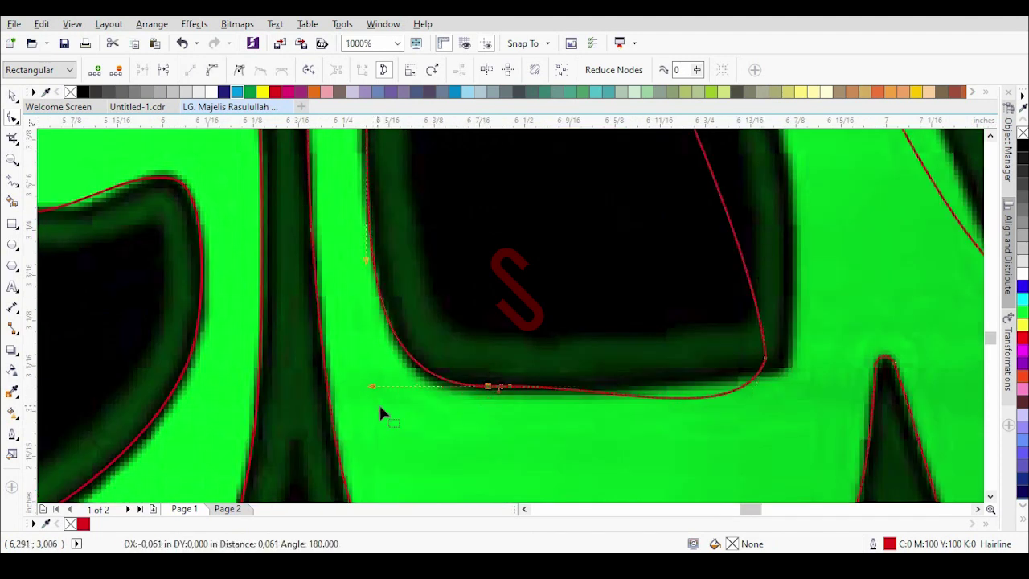
{"action": "left_click_drag", "start_coordinate": [373, 406], "coordinate": [373, 406]}
Step: Flatten the bottom edge of the kaf's inner opening toward its lower right corner
{"action": "scroll", "coordinate": [538, 369], "scroll_direction": "up", "scroll_amount": 1}
{"action": "scroll", "coordinate": [533, 419], "scroll_direction": "down", "scroll_amount": 2}
{"action": "scroll", "coordinate": [665, 403], "scroll_direction": "up", "scroll_amount": 2}
{"action": "left_click_drag", "start_coordinate": [608, 398], "coordinate": [655, 430]}
{"action": "scroll", "coordinate": [649, 438], "scroll_direction": "down", "scroll_amount": 1}
{"action": "left_click_drag", "start_coordinate": [647, 376], "coordinate": [646, 371]}
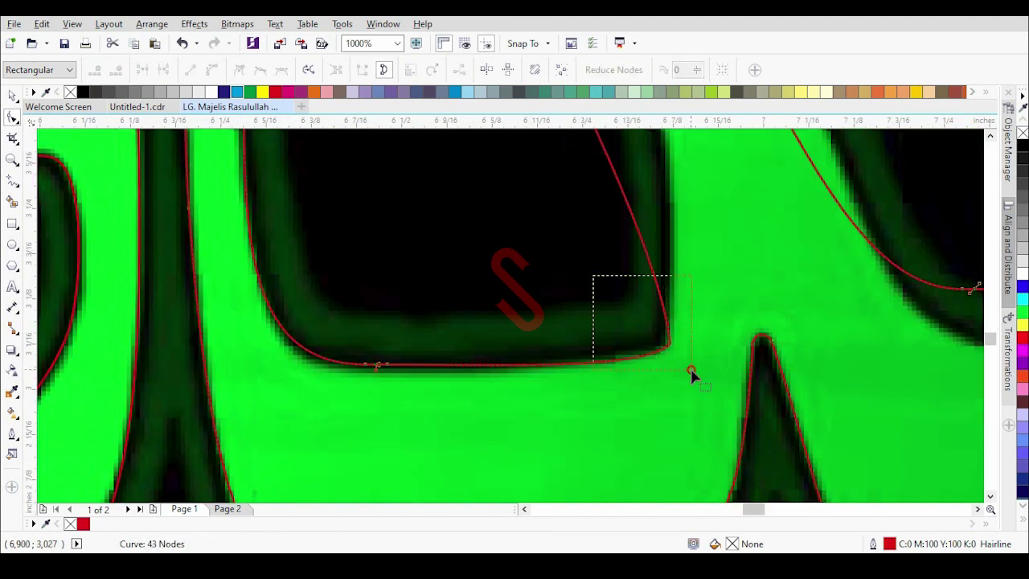
Step: Shape the lower right corner of the kaf's inner opening and bend its right side along the green edge
{"action": "left_click_drag", "start_coordinate": [712, 241], "coordinate": [700, 176]}
{"action": "scroll", "coordinate": [658, 357], "scroll_direction": "up", "scroll_amount": 2}
{"action": "left_click_drag", "start_coordinate": [702, 311], "coordinate": [698, 329]}
{"action": "scroll", "coordinate": [667, 356], "scroll_direction": "down", "scroll_amount": 1}
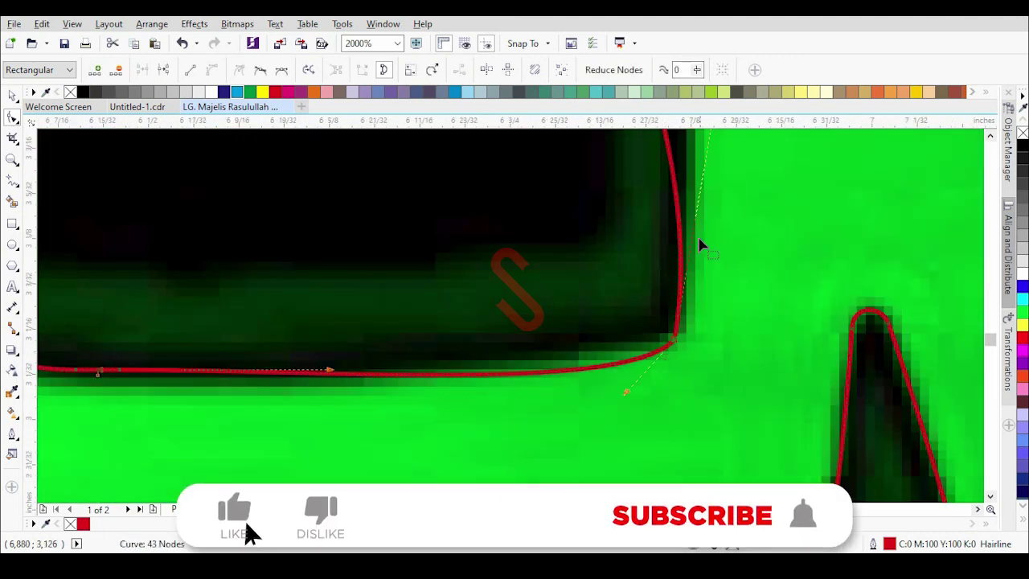
{"action": "scroll", "coordinate": [647, 323], "scroll_direction": "down", "scroll_amount": 2}
{"action": "scroll", "coordinate": [679, 157], "scroll_direction": "down", "scroll_amount": 2}
{"action": "scroll", "coordinate": [651, 177], "scroll_direction": "up", "scroll_amount": 2}
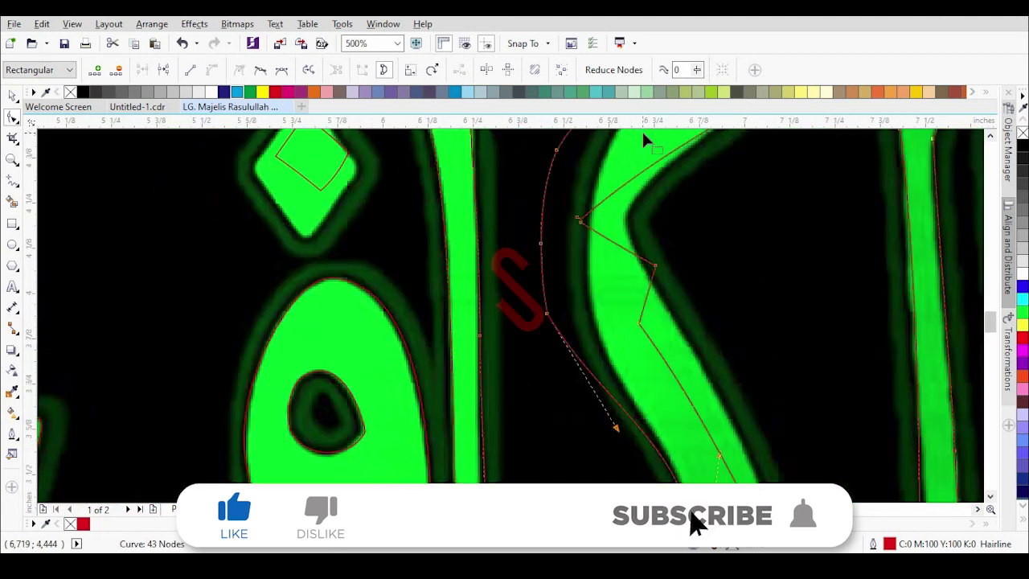
Step: Remove the surplus nodes around the notch of the kaf's upper arm and bring the notch onto the green edge
{"action": "left_click_drag", "start_coordinate": [656, 266], "coordinate": [640, 325]}
{"action": "scroll", "coordinate": [587, 224], "scroll_direction": "up", "scroll_amount": 2}
{"action": "left_click_drag", "start_coordinate": [577, 227], "coordinate": [661, 221]}
{"action": "scroll", "coordinate": [623, 193], "scroll_direction": "down", "scroll_amount": 2}
{"action": "scroll", "coordinate": [603, 221], "scroll_direction": "up", "scroll_amount": 1}
{"action": "left_click_drag", "start_coordinate": [560, 170], "coordinate": [634, 275]}
{"action": "left_click_drag", "start_coordinate": [704, 388], "coordinate": [704, 388]}
{"action": "scroll", "coordinate": [650, 348], "scroll_direction": "down", "scroll_amount": 1}
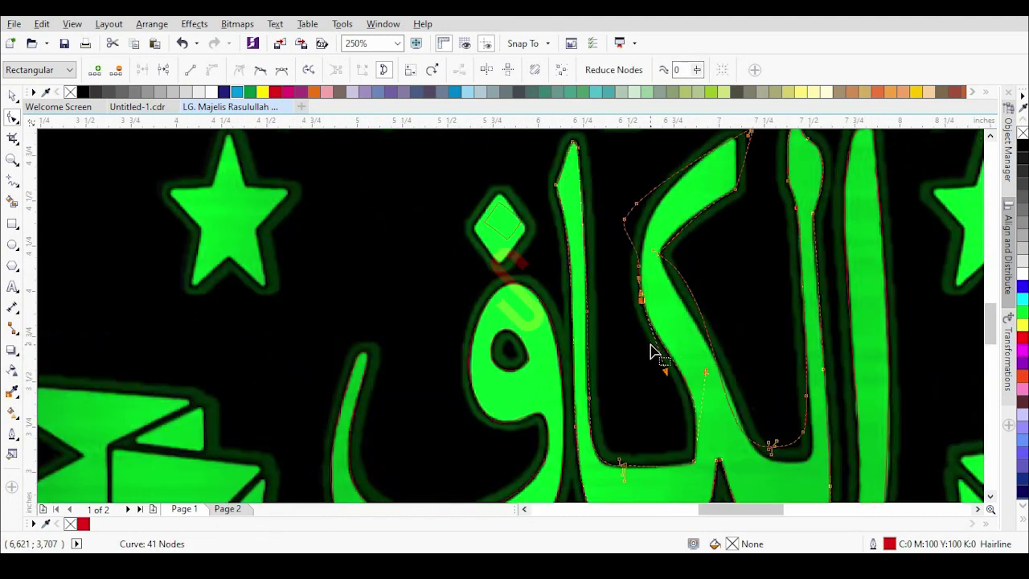
Step: Delete the surplus nodes on the outer left edge of the kaf's arm and smooth it along the green curve
{"action": "scroll", "coordinate": [636, 333], "scroll_direction": "up", "scroll_amount": 2}
{"action": "scroll", "coordinate": [631, 320], "scroll_direction": "down", "scroll_amount": 1}
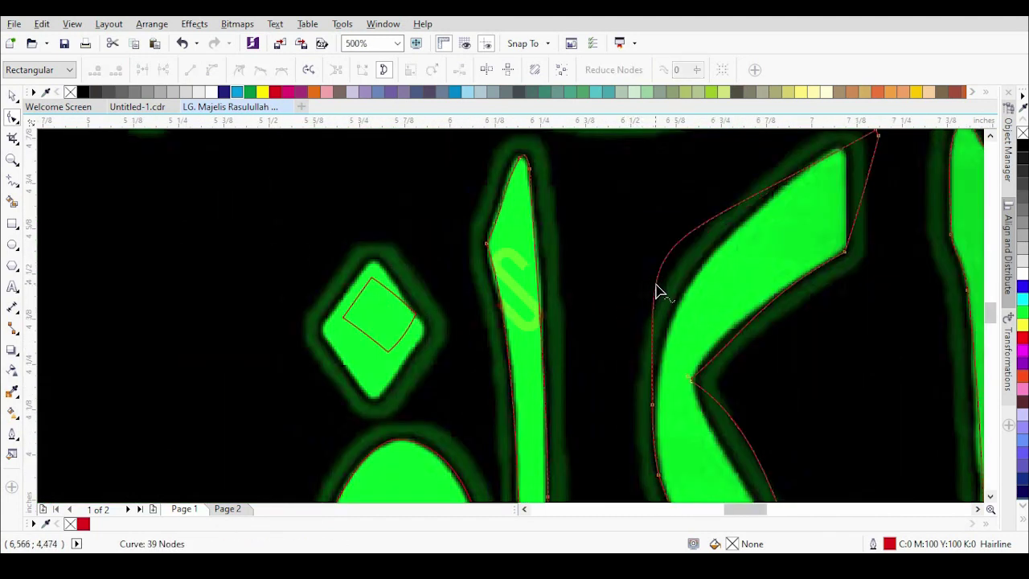
{"action": "left_click_drag", "start_coordinate": [667, 421], "coordinate": [667, 421]}
{"action": "left_click_drag", "start_coordinate": [651, 217], "coordinate": [657, 369]}
{"action": "scroll", "coordinate": [659, 270], "scroll_direction": "down", "scroll_amount": 1}
{"action": "scroll", "coordinate": [651, 356], "scroll_direction": "up", "scroll_amount": 2}
{"action": "double_click", "coordinate": [672, 286]}
{"action": "scroll", "coordinate": [676, 307], "scroll_direction": "down", "scroll_amount": 2}
{"action": "scroll", "coordinate": [804, 147], "scroll_direction": "up", "scroll_amount": 2}
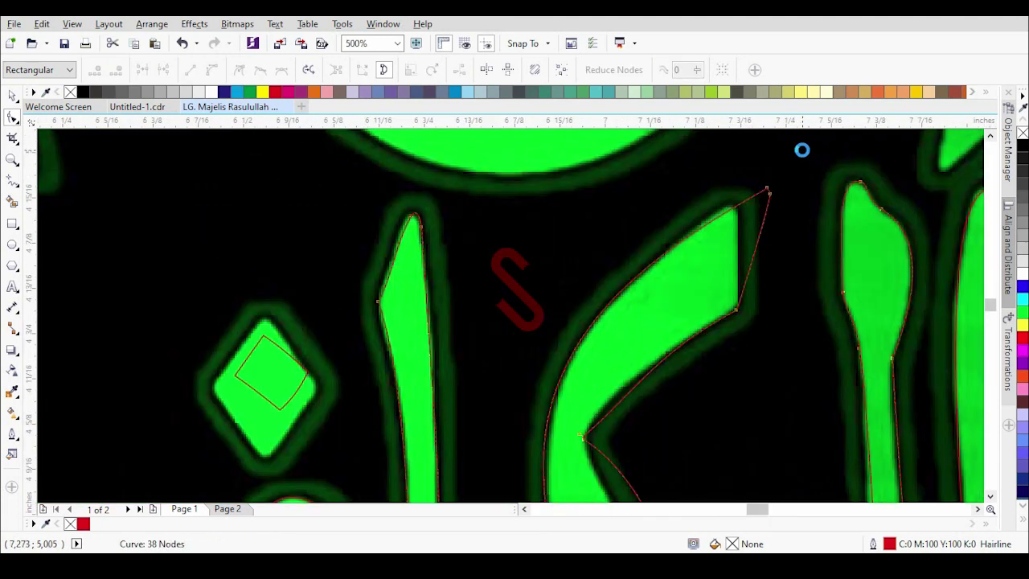
Step: Delete the spare node at the kaf arm's tip, move the tip onto the green corner and refit the adjoining edges
{"action": "double_click", "coordinate": [732, 233]}
{"action": "left_click_drag", "start_coordinate": [732, 227], "coordinate": [664, 260]}
{"action": "left_click_drag", "start_coordinate": [684, 431], "coordinate": [675, 434]}
{"action": "scroll", "coordinate": [653, 231], "scroll_direction": "down", "scroll_amount": 1}
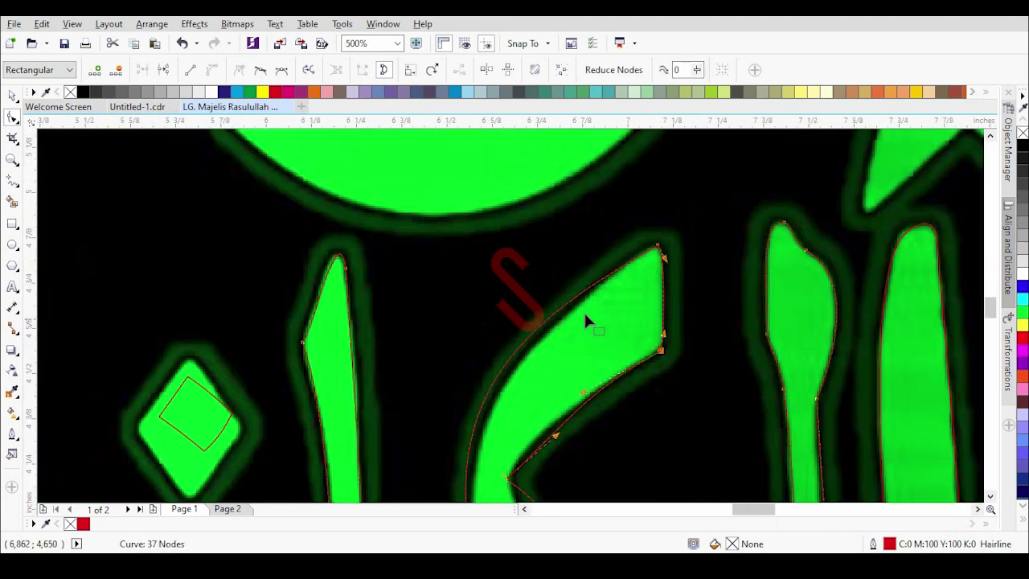
{"action": "scroll", "coordinate": [561, 211], "scroll_direction": "down", "scroll_amount": 1}
{"action": "scroll", "coordinate": [497, 323], "scroll_direction": "up", "scroll_amount": 1}
{"action": "left_click_drag", "start_coordinate": [501, 285], "coordinate": [510, 319]}
{"action": "scroll", "coordinate": [511, 320], "scroll_direction": "down", "scroll_amount": 1}
Step: Delete the spare node at the kaf arm's notch and fit the edges on both sides of it to the green shape
{"action": "scroll", "coordinate": [548, 354], "scroll_direction": "up", "scroll_amount": 2}
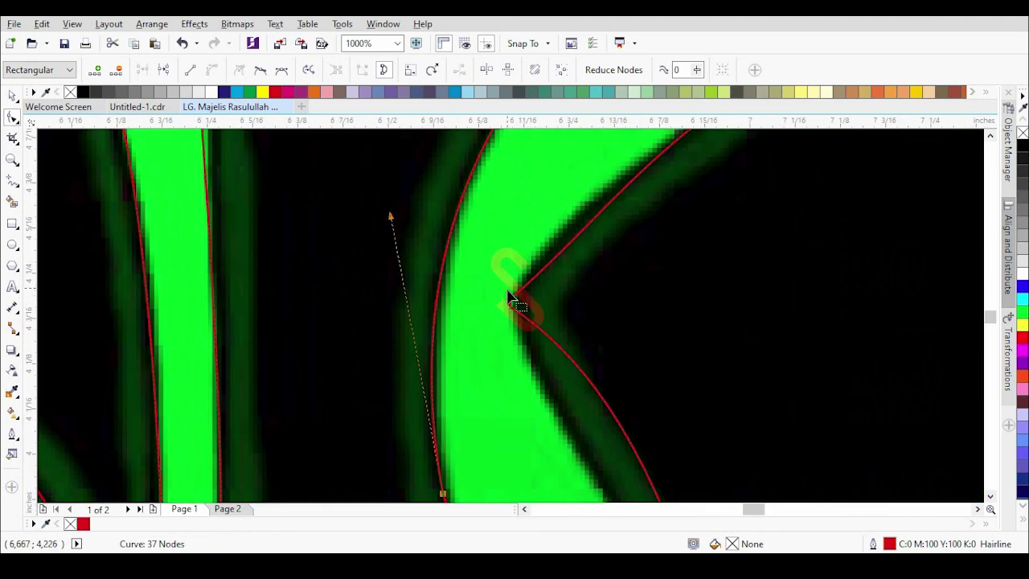
{"action": "scroll", "coordinate": [524, 306], "scroll_direction": "up", "scroll_amount": 1}
{"action": "double_click", "coordinate": [509, 310]}
{"action": "scroll", "coordinate": [543, 311], "scroll_direction": "down", "scroll_amount": 2}
{"action": "left_click_drag", "start_coordinate": [583, 266], "coordinate": [553, 268]}
{"action": "scroll", "coordinate": [603, 214], "scroll_direction": "up", "scroll_amount": 1}
{"action": "scroll", "coordinate": [611, 229], "scroll_direction": "down", "scroll_amount": 2}
{"action": "scroll", "coordinate": [551, 312], "scroll_direction": "up", "scroll_amount": 2}
{"action": "left_click_drag", "start_coordinate": [496, 219], "coordinate": [526, 265]}
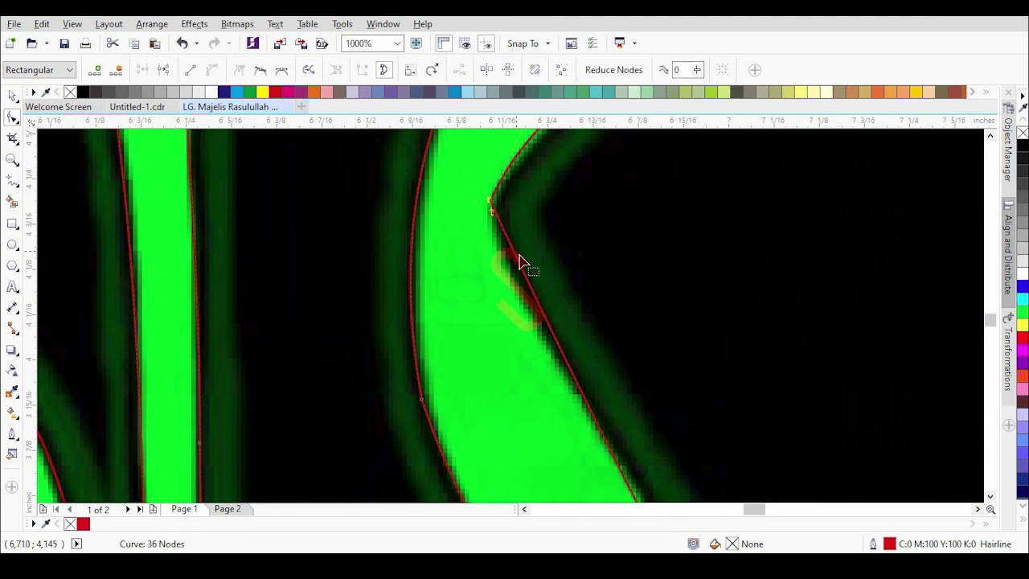
{"action": "left_click_drag", "start_coordinate": [491, 211], "coordinate": [487, 204]}
{"action": "scroll", "coordinate": [488, 202], "scroll_direction": "down", "scroll_amount": 2}
Step: Adjust the nodes and curves along the kaf's lower diagonal stroke to follow the green edges
{"action": "scroll", "coordinate": [599, 399], "scroll_direction": "up", "scroll_amount": 3}
{"action": "left_click_drag", "start_coordinate": [621, 373], "coordinate": [688, 423]}
{"action": "key", "text": "ctrl+z"}
{"action": "left_click_drag", "start_coordinate": [565, 450], "coordinate": [568, 478]}
{"action": "scroll", "coordinate": [539, 388], "scroll_direction": "down", "scroll_amount": 1}
{"action": "left_click_drag", "start_coordinate": [690, 320], "coordinate": [724, 399]}
{"action": "scroll", "coordinate": [624, 461], "scroll_direction": "up", "scroll_amount": 1}
{"action": "left_click_drag", "start_coordinate": [383, 416], "coordinate": [352, 404]}
{"action": "left_click_drag", "start_coordinate": [632, 426], "coordinate": [636, 435]}
{"action": "scroll", "coordinate": [582, 428], "scroll_direction": "down", "scroll_amount": 3}
Step: Delete a surplus node on the right edge of the kaf's diagonal and bend the curve down toward the base
{"action": "scroll", "coordinate": [507, 320], "scroll_direction": "up", "scroll_amount": 1}
{"action": "double_click", "coordinate": [512, 307]}
{"action": "left_click_drag", "start_coordinate": [513, 307], "coordinate": [531, 303]}
{"action": "scroll", "coordinate": [563, 293], "scroll_direction": "down", "scroll_amount": 1}
{"action": "scroll", "coordinate": [514, 245], "scroll_direction": "up", "scroll_amount": 1}
{"action": "left_click_drag", "start_coordinate": [533, 257], "coordinate": [515, 256]}
{"action": "scroll", "coordinate": [553, 220], "scroll_direction": "down", "scroll_amount": 2}
{"action": "scroll", "coordinate": [580, 308], "scroll_direction": "up", "scroll_amount": 1}
{"action": "scroll", "coordinate": [584, 281], "scroll_direction": "down", "scroll_amount": 1}
{"action": "scroll", "coordinate": [583, 295], "scroll_direction": "up", "scroll_amount": 1}
{"action": "scroll", "coordinate": [580, 230], "scroll_direction": "up", "scroll_amount": 1}
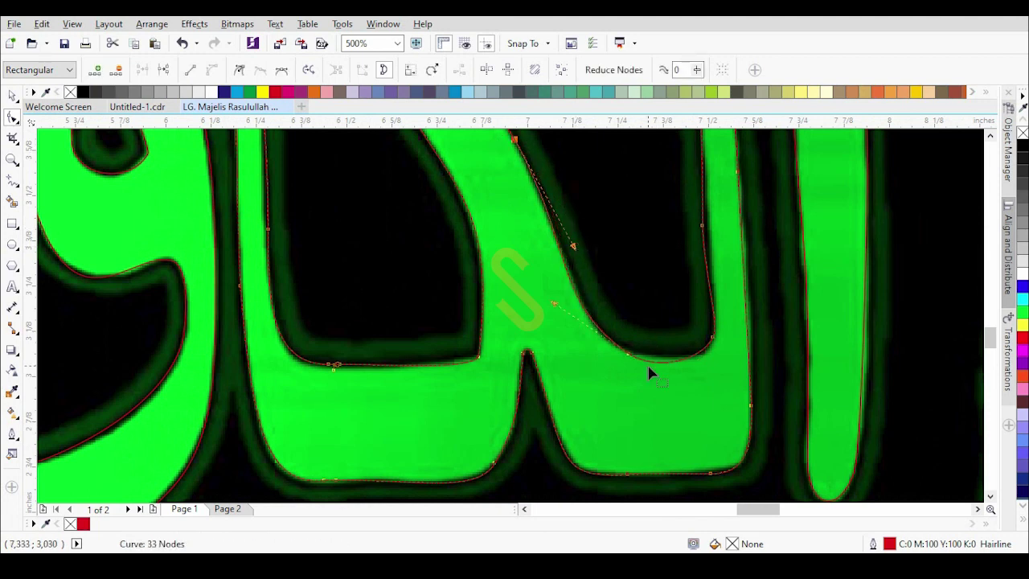
Step: Flatten the bottom curve of the opening right of the kaf's diagonal and shape its lower right corner
{"action": "scroll", "coordinate": [650, 372], "scroll_direction": "up", "scroll_amount": 1}
{"action": "left_click_drag", "start_coordinate": [704, 274], "coordinate": [784, 345]}
{"action": "left_click_drag", "start_coordinate": [657, 372], "coordinate": [658, 379]}
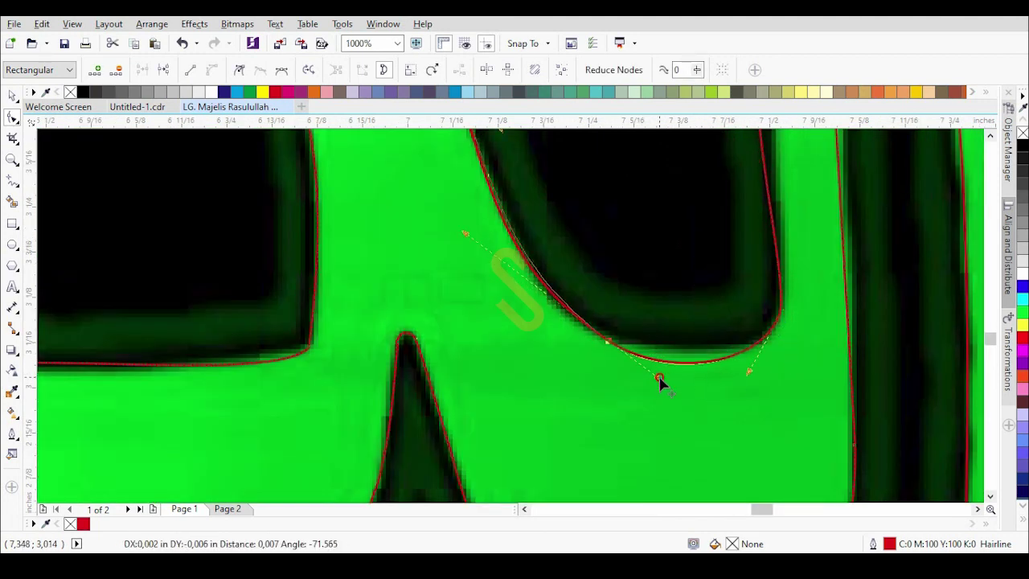
{"action": "left_click_drag", "start_coordinate": [657, 375], "coordinate": [658, 355]}
{"action": "scroll", "coordinate": [730, 338], "scroll_direction": "up", "scroll_amount": 2}
{"action": "scroll", "coordinate": [731, 337], "scroll_direction": "down", "scroll_amount": 1}
{"action": "left_click_drag", "start_coordinate": [587, 373], "coordinate": [474, 333]}
{"action": "scroll", "coordinate": [483, 347], "scroll_direction": "up", "scroll_amount": 1}
{"action": "scroll", "coordinate": [473, 333], "scroll_direction": "down", "scroll_amount": 2}
{"action": "scroll", "coordinate": [619, 308], "scroll_direction": "up", "scroll_amount": 1}
{"action": "left_click_drag", "start_coordinate": [618, 427], "coordinate": [621, 426]}
{"action": "scroll", "coordinate": [642, 438], "scroll_direction": "down", "scroll_amount": 3}
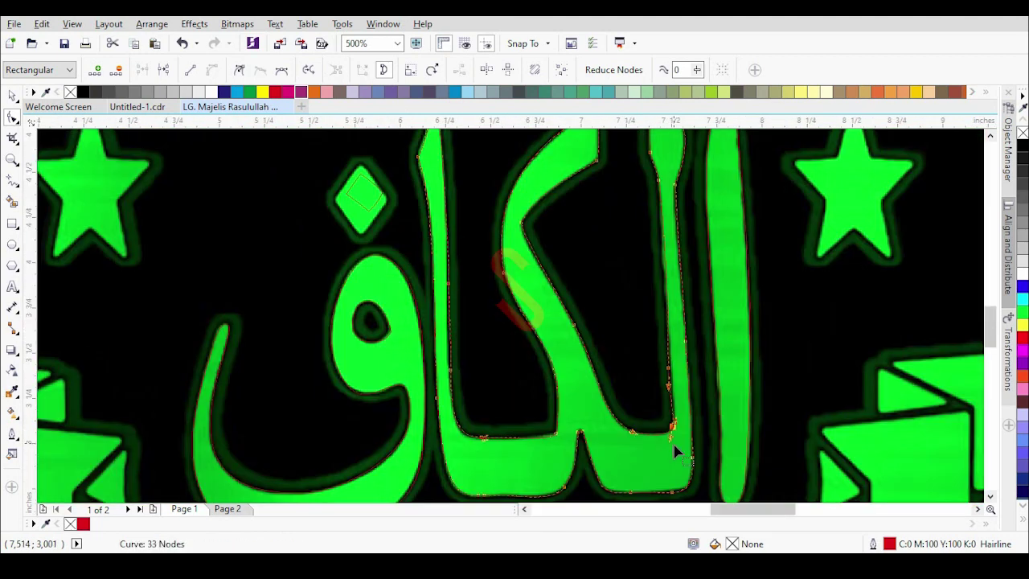
Step: Shift the right side of that opening onto the inner edge of the green lam stem
{"action": "scroll", "coordinate": [667, 354], "scroll_direction": "up", "scroll_amount": 4}
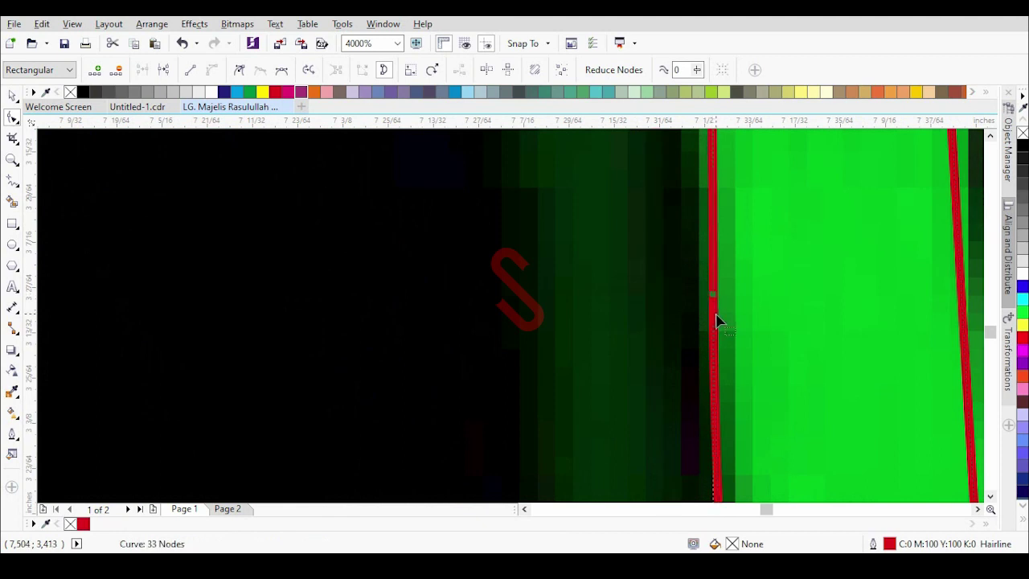
{"action": "scroll", "coordinate": [715, 361], "scroll_direction": "down", "scroll_amount": 4}
{"action": "scroll", "coordinate": [715, 285], "scroll_direction": "up", "scroll_amount": 1}
{"action": "left_click_drag", "start_coordinate": [716, 341], "coordinate": [703, 322]}
{"action": "scroll", "coordinate": [645, 303], "scroll_direction": "down", "scroll_amount": 1}
{"action": "scroll", "coordinate": [682, 408], "scroll_direction": "up", "scroll_amount": 1}
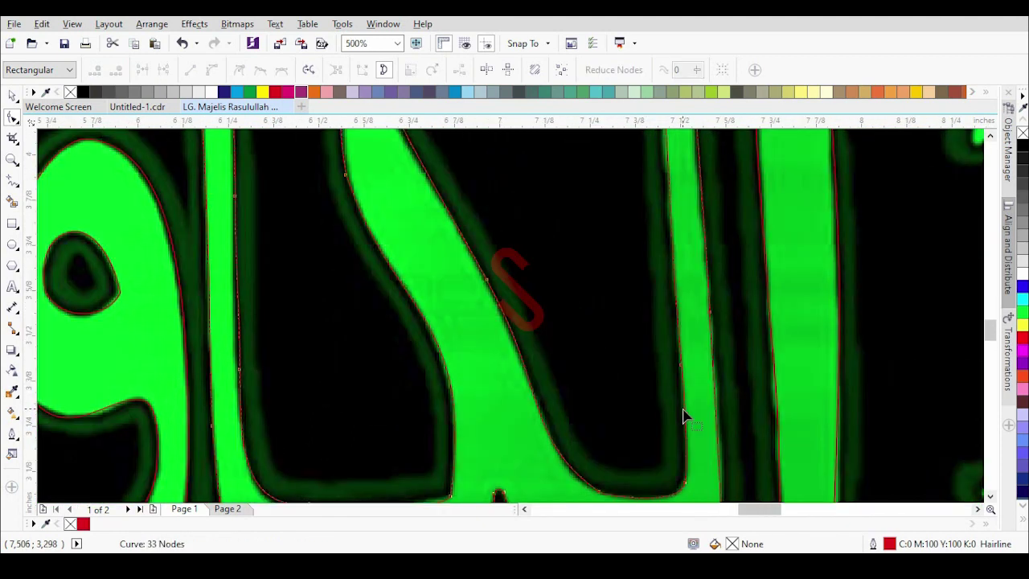
Step: Delete the surplus nodes on the bottom edge of the left opening near its lower left corner
{"action": "scroll", "coordinate": [675, 413], "scroll_direction": "down", "scroll_amount": 2}
{"action": "scroll", "coordinate": [635, 402], "scroll_direction": "up", "scroll_amount": 3}
{"action": "scroll", "coordinate": [643, 400], "scroll_direction": "up", "scroll_amount": 1}
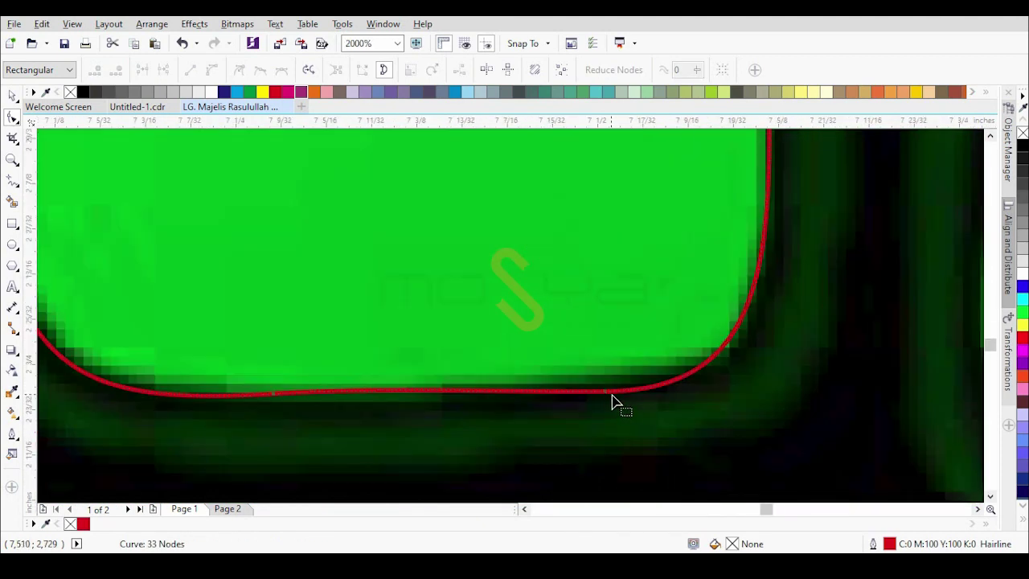
{"action": "left_click", "coordinate": [612, 400]}
{"action": "scroll", "coordinate": [532, 407], "scroll_direction": "down", "scroll_amount": 2}
{"action": "scroll", "coordinate": [500, 184], "scroll_direction": "up", "scroll_amount": 2}
{"action": "scroll", "coordinate": [582, 297], "scroll_direction": "up", "scroll_amount": 1}
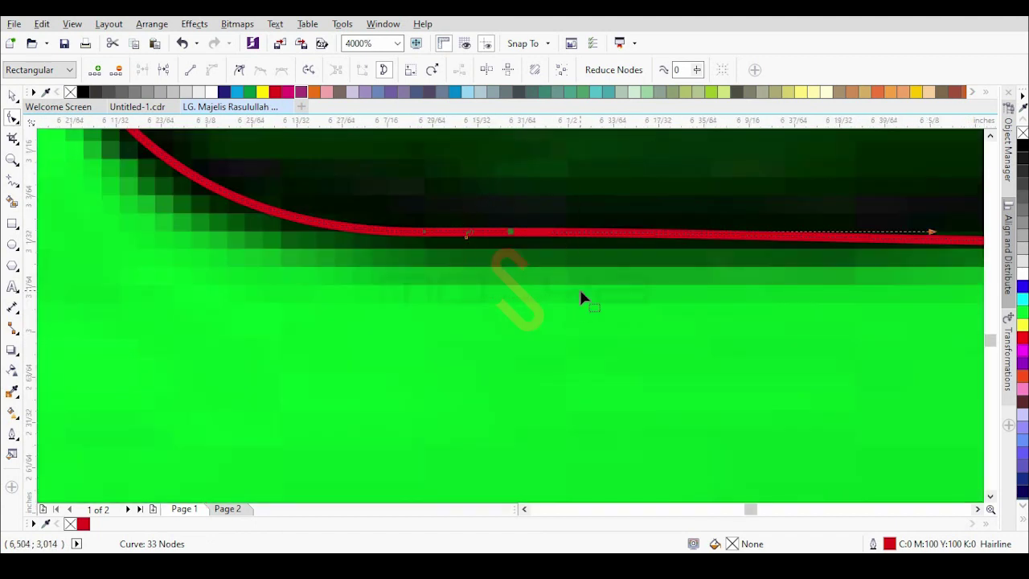
{"action": "scroll", "coordinate": [480, 311], "scroll_direction": "down", "scroll_amount": 2}
{"action": "scroll", "coordinate": [491, 299], "scroll_direction": "up", "scroll_amount": 1}
{"action": "left_click_drag", "start_coordinate": [448, 263], "coordinate": [488, 304]}
{"action": "key", "text": "Delete"}
{"action": "key", "text": "Delete"}
{"action": "scroll", "coordinate": [547, 292], "scroll_direction": "down", "scroll_amount": 2}
{"action": "scroll", "coordinate": [348, 265], "scroll_direction": "down", "scroll_amount": 2}
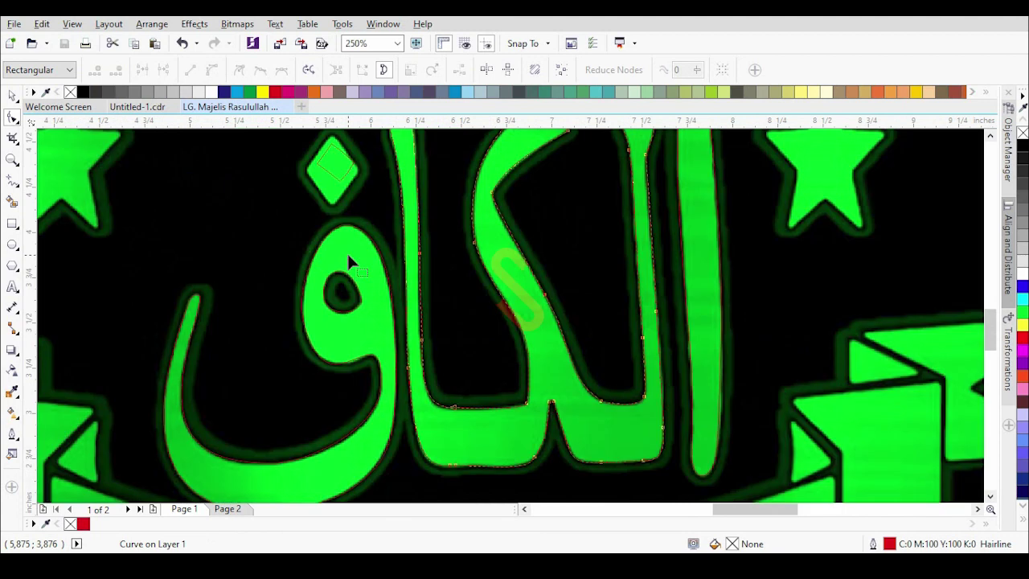
Step: Move the four corner nodes of the dot above the fa onto the corners of the green diamond
{"action": "scroll", "coordinate": [328, 217], "scroll_direction": "up", "scroll_amount": 2}
{"action": "left_click", "coordinate": [324, 219]}
{"action": "left_click_drag", "start_coordinate": [325, 221], "coordinate": [324, 198]}
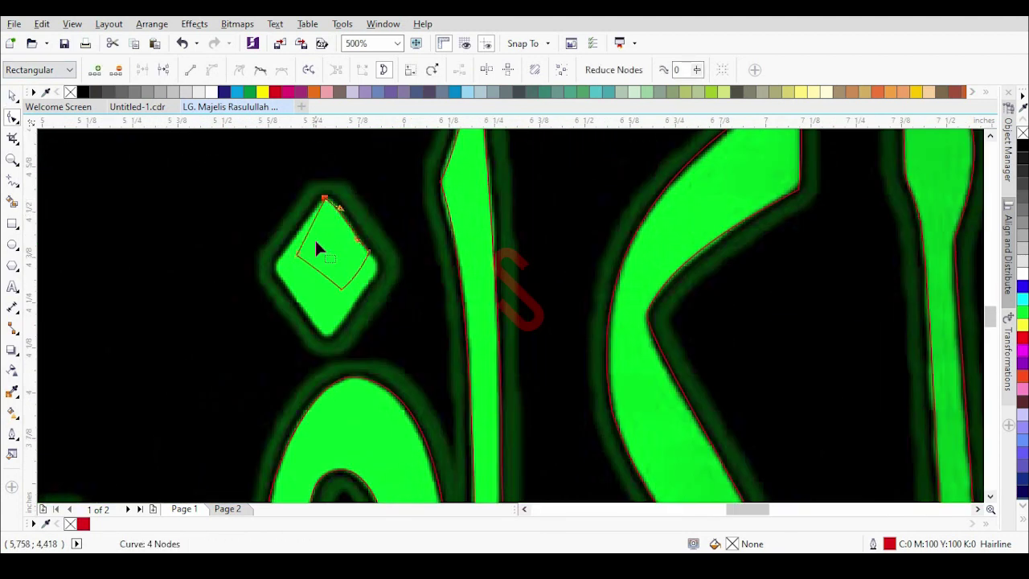
{"action": "scroll", "coordinate": [298, 254], "scroll_direction": "up", "scroll_amount": 1}
{"action": "left_click_drag", "start_coordinate": [294, 258], "coordinate": [251, 279]}
{"action": "left_click_drag", "start_coordinate": [381, 323], "coordinate": [359, 415]}
{"action": "left_click_drag", "start_coordinate": [438, 251], "coordinate": [457, 283]}
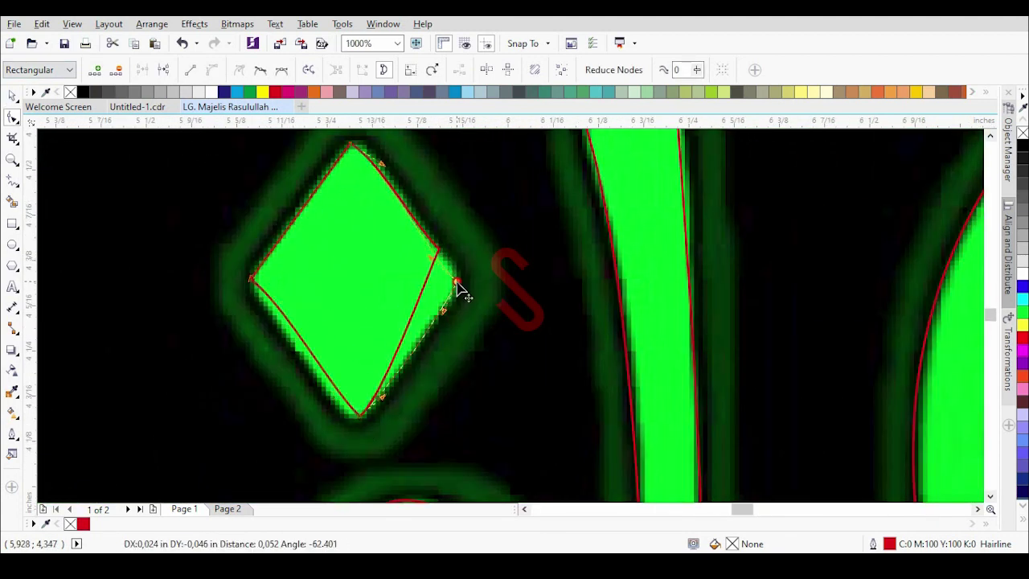
Step: Adjust the diamond's sides to follow the green edges and finish editing it
{"action": "left_click_drag", "start_coordinate": [282, 303], "coordinate": [278, 325]}
{"action": "scroll", "coordinate": [359, 427], "scroll_direction": "up", "scroll_amount": 2}
{"action": "left_click_drag", "start_coordinate": [360, 382], "coordinate": [345, 403]}
{"action": "left_click_drag", "start_coordinate": [437, 323], "coordinate": [448, 348]}
{"action": "scroll", "coordinate": [429, 380], "scroll_direction": "down", "scroll_amount": 2}
{"action": "scroll", "coordinate": [442, 278], "scroll_direction": "down", "scroll_amount": 1}
{"action": "scroll", "coordinate": [416, 183], "scroll_direction": "up", "scroll_amount": 1}
{"action": "scroll", "coordinate": [433, 189], "scroll_direction": "up", "scroll_amount": 2}
{"action": "left_click", "coordinate": [12, 95]}
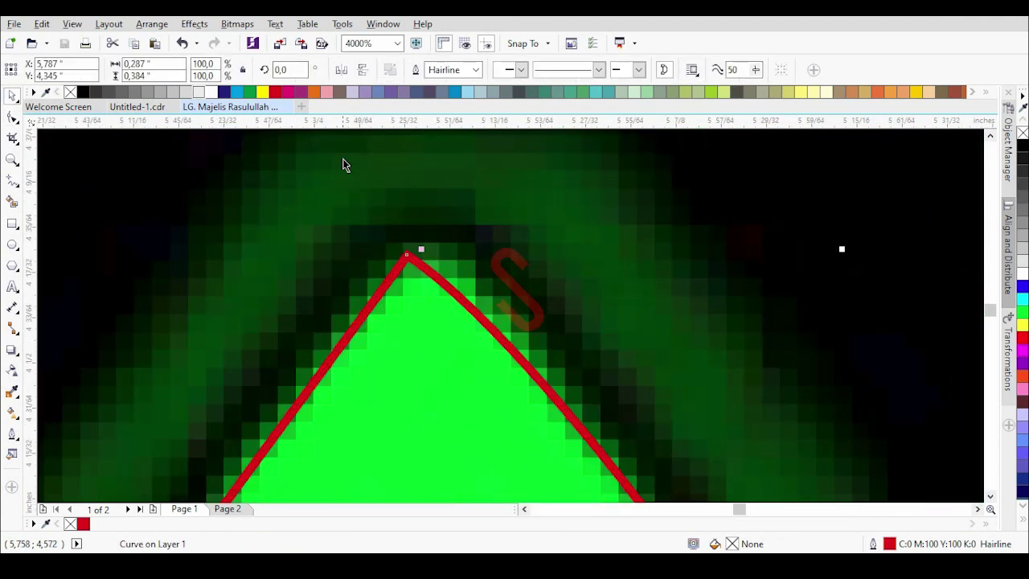
{"action": "scroll", "coordinate": [359, 183], "scroll_direction": "down", "scroll_amount": 6}
{"action": "left_click", "coordinate": [595, 299]}
{"action": "scroll", "coordinate": [460, 343], "scroll_direction": "down", "scroll_amount": 1}
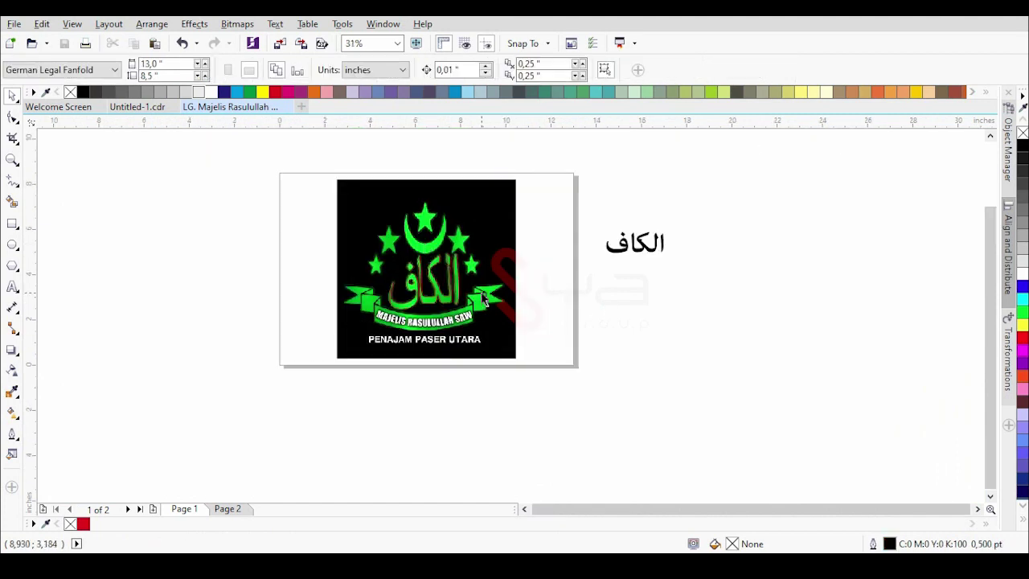
Step: Draw an ellipse about 1.95 by 3.02 inches around the crescent and give it a magenta hairline outline
{"action": "scroll", "coordinate": [481, 209], "scroll_direction": "up", "scroll_amount": 2}
{"action": "key", "text": "F7"}
{"action": "left_click_drag", "start_coordinate": [319, 161], "coordinate": [419, 307]}
{"action": "scroll", "coordinate": [354, 233], "scroll_direction": "up", "scroll_amount": 2}
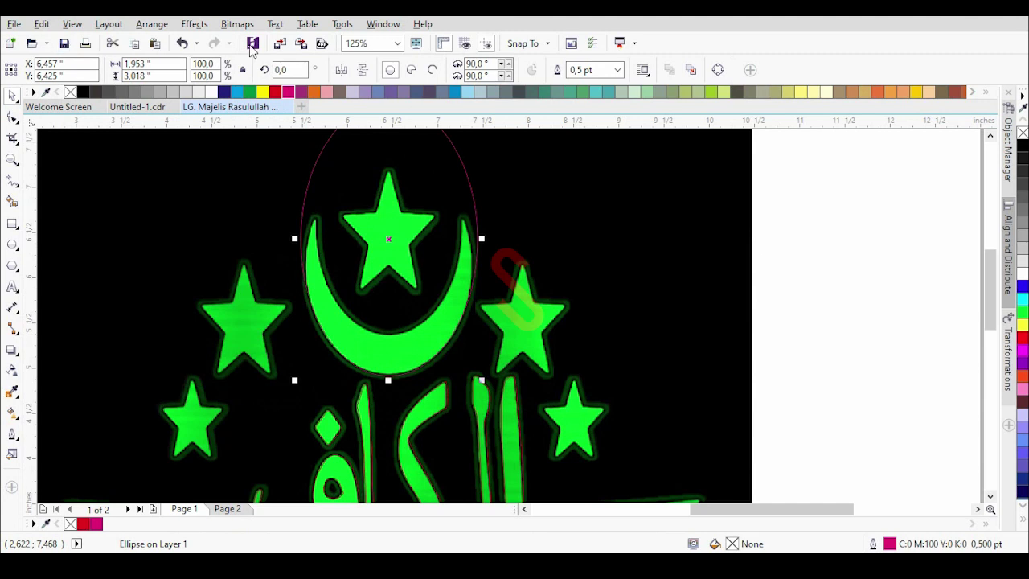
{"action": "left_click", "coordinate": [617, 70]}
{"action": "left_click", "coordinate": [611, 91]}
{"action": "scroll", "coordinate": [361, 208], "scroll_direction": "down", "scroll_amount": 2}
Step: Lower the ellipse's top edge so that it is about 2.29 inches high
{"action": "scroll", "coordinate": [366, 195], "scroll_direction": "up", "scroll_amount": 1}
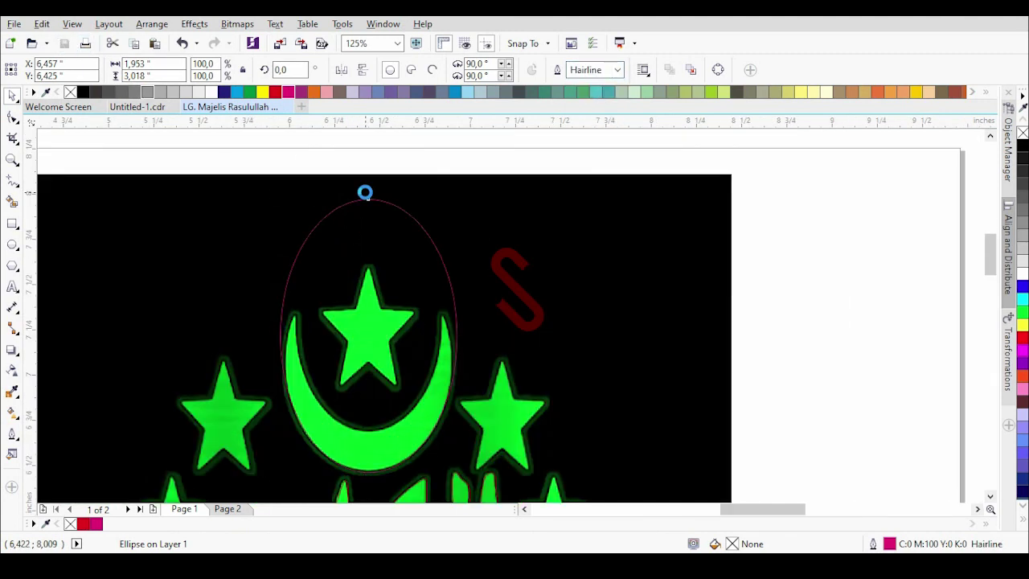
{"action": "scroll", "coordinate": [362, 201], "scroll_direction": "up", "scroll_amount": 1}
{"action": "scroll", "coordinate": [388, 180], "scroll_direction": "down", "scroll_amount": 1}
{"action": "scroll", "coordinate": [377, 191], "scroll_direction": "up", "scroll_amount": 1}
{"action": "left_click_drag", "start_coordinate": [385, 179], "coordinate": [413, 311]}
{"action": "scroll", "coordinate": [434, 305], "scroll_direction": "down", "scroll_amount": 1}
{"action": "scroll", "coordinate": [443, 349], "scroll_direction": "up", "scroll_amount": 1}
{"action": "scroll", "coordinate": [367, 452], "scroll_direction": "up", "scroll_amount": 1}
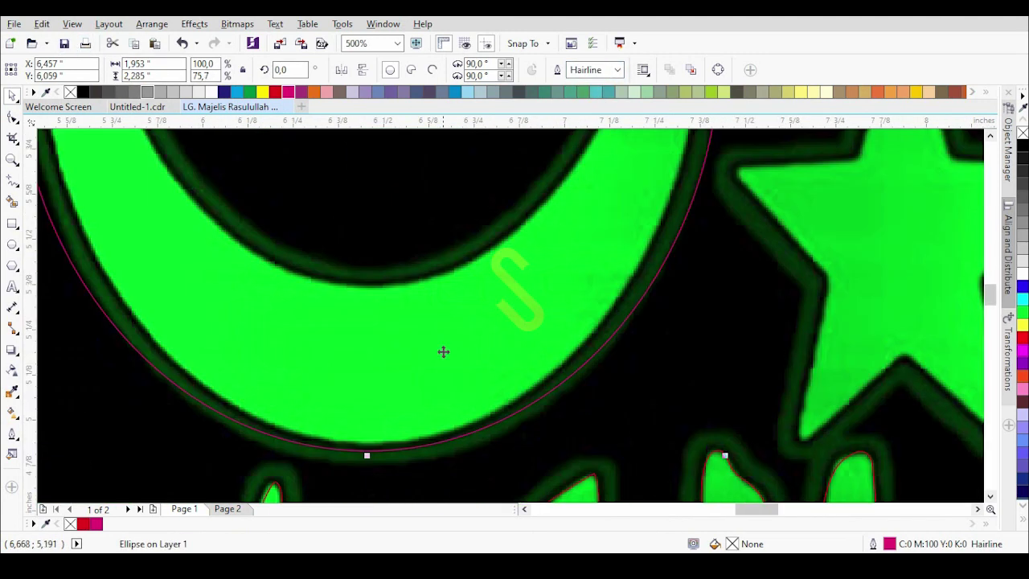
Step: Fit the ellipse's bottom, sides and top to the outer edge of the green crescent
{"action": "left_click_drag", "start_coordinate": [367, 453], "coordinate": [367, 450]}
{"action": "scroll", "coordinate": [367, 449], "scroll_direction": "down", "scroll_amount": 1}
{"action": "left_click_drag", "start_coordinate": [184, 240], "coordinate": [195, 242]}
{"action": "scroll", "coordinate": [546, 232], "scroll_direction": "up", "scroll_amount": 1}
{"action": "left_click_drag", "start_coordinate": [549, 249], "coordinate": [532, 248]}
{"action": "scroll", "coordinate": [551, 283], "scroll_direction": "down", "scroll_amount": 2}
{"action": "scroll", "coordinate": [478, 245], "scroll_direction": "down", "scroll_amount": 1}
{"action": "scroll", "coordinate": [467, 207], "scroll_direction": "up", "scroll_amount": 2}
{"action": "left_click_drag", "start_coordinate": [466, 207], "coordinate": [470, 187]}
{"action": "scroll", "coordinate": [472, 190], "scroll_direction": "down", "scroll_amount": 1}
Step: Make a smaller copy of the ellipse and fit its bottom and sides to the crescent's inner edge
{"action": "left_click_drag", "start_coordinate": [476, 300], "coordinate": [477, 262]}
{"action": "scroll", "coordinate": [568, 257], "scroll_direction": "up", "scroll_amount": 1}
{"action": "left_click_drag", "start_coordinate": [567, 258], "coordinate": [543, 256]}
{"action": "scroll", "coordinate": [548, 268], "scroll_direction": "down", "scroll_amount": 1}
Step: Cut the inner ellipse out of the outer one to form the crescent and delete the leftover ellipse
{"action": "left_click", "coordinate": [536, 365], "text": "shift"}
{"action": "left_click", "coordinate": [438, 70]}
{"action": "left_click", "coordinate": [496, 167]}
{"action": "key", "text": "Delete"}
{"action": "scroll", "coordinate": [503, 198], "scroll_direction": "down", "scroll_amount": 1}
{"action": "scroll", "coordinate": [461, 238], "scroll_direction": "up", "scroll_amount": 1}
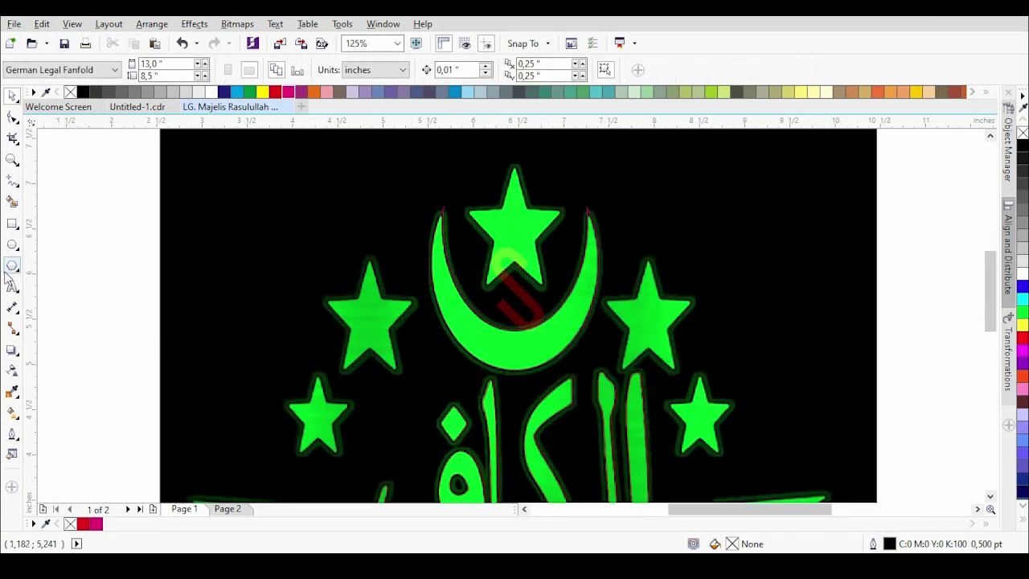
{"action": "left_click", "coordinate": [1008, 354]}
{"action": "left_click", "coordinate": [1007, 149]}
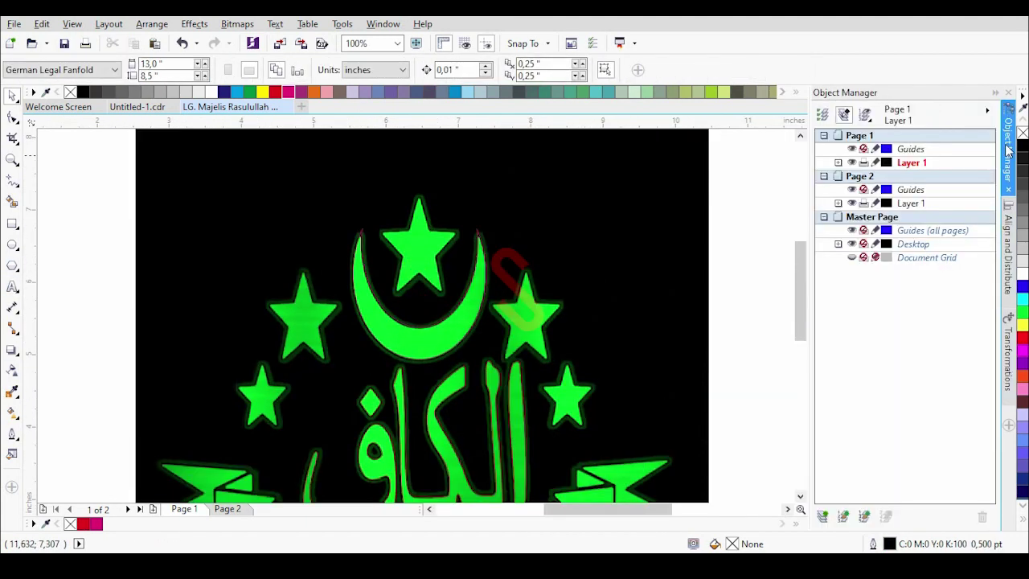
{"action": "left_click", "coordinate": [994, 92]}
Step: Insert the solid five-pointed star from the Wingdings font into the drawing beside the crescent
{"action": "key", "text": "ctrl+F11"}
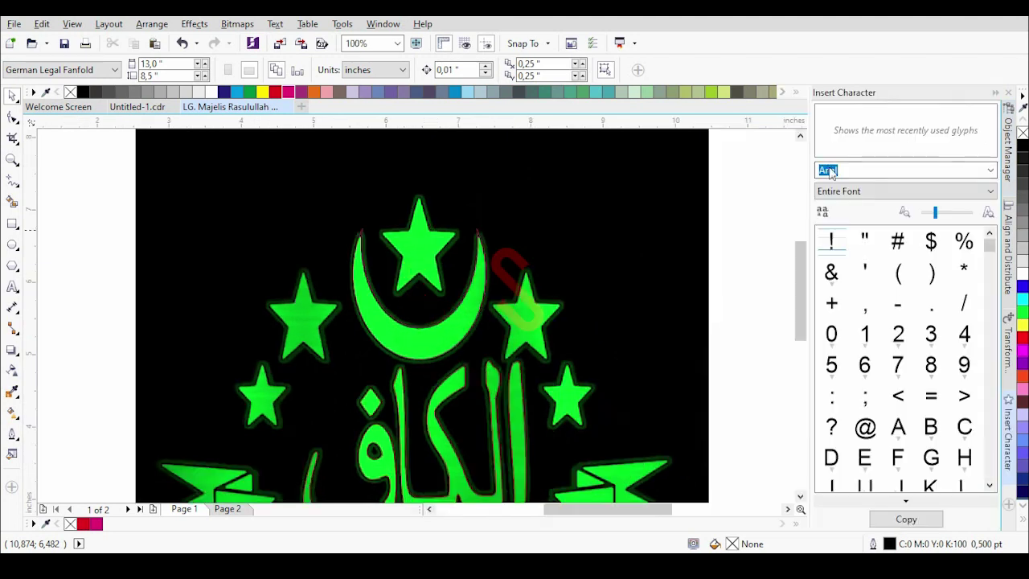
{"action": "left_click", "coordinate": [990, 170]}
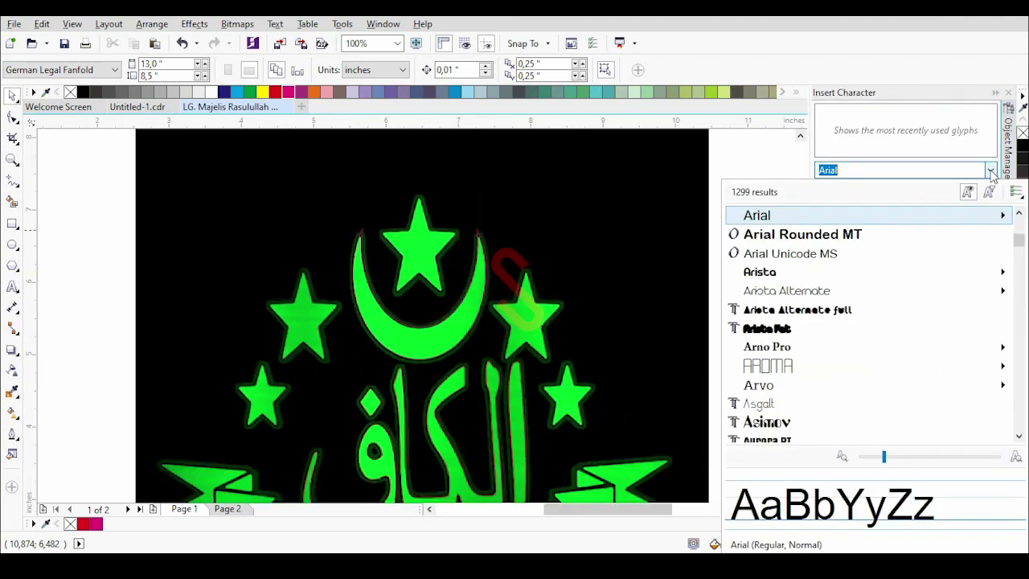
{"action": "scroll", "coordinate": [852, 273], "scroll_direction": "down", "scroll_amount": 1}
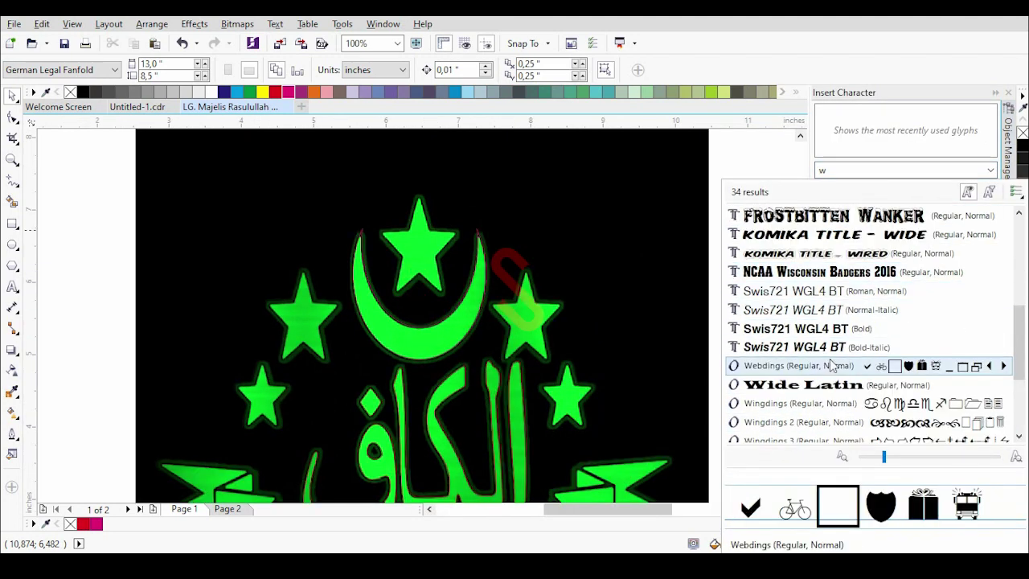
{"action": "left_click", "coordinate": [830, 362]}
{"action": "left_click_drag", "start_coordinate": [988, 268], "coordinate": [993, 238]}
{"action": "left_click", "coordinate": [989, 170]}
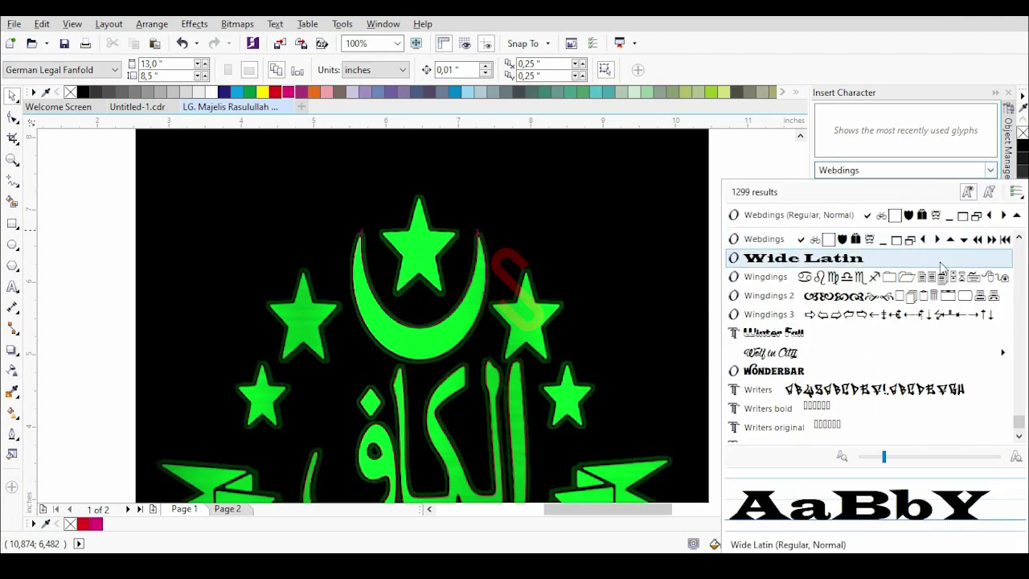
{"action": "left_click", "coordinate": [920, 287]}
{"action": "scroll", "coordinate": [828, 316], "scroll_direction": "down", "scroll_amount": 5}
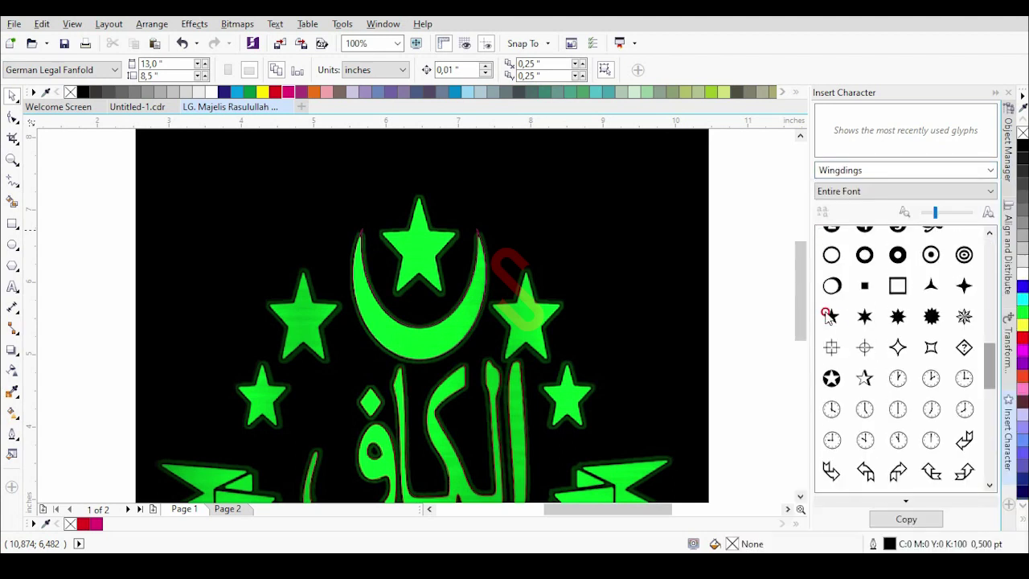
{"action": "left_click_drag", "start_coordinate": [533, 236], "coordinate": [537, 230]}
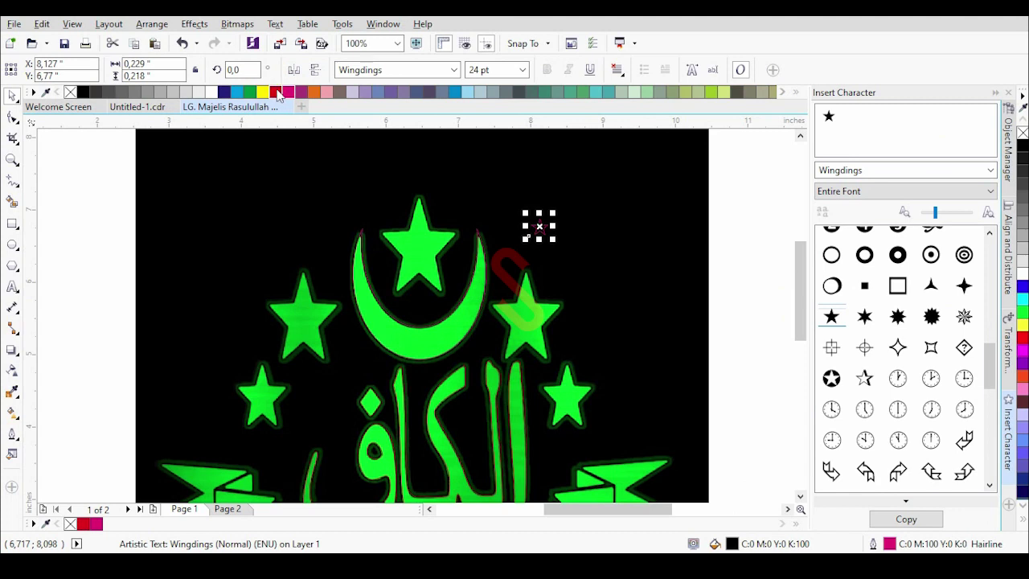
Step: Fill the star magenta without an outline and enlarge it to about 1.18 × 1.13 inches over the logo's top star
{"action": "left_click_drag", "start_coordinate": [525, 239], "coordinate": [458, 298]}
{"action": "left_click_drag", "start_coordinate": [505, 257], "coordinate": [420, 242]}
{"action": "scroll", "coordinate": [419, 243], "scroll_direction": "up", "scroll_amount": 1}
{"action": "scroll", "coordinate": [448, 242], "scroll_direction": "down", "scroll_amount": 1}
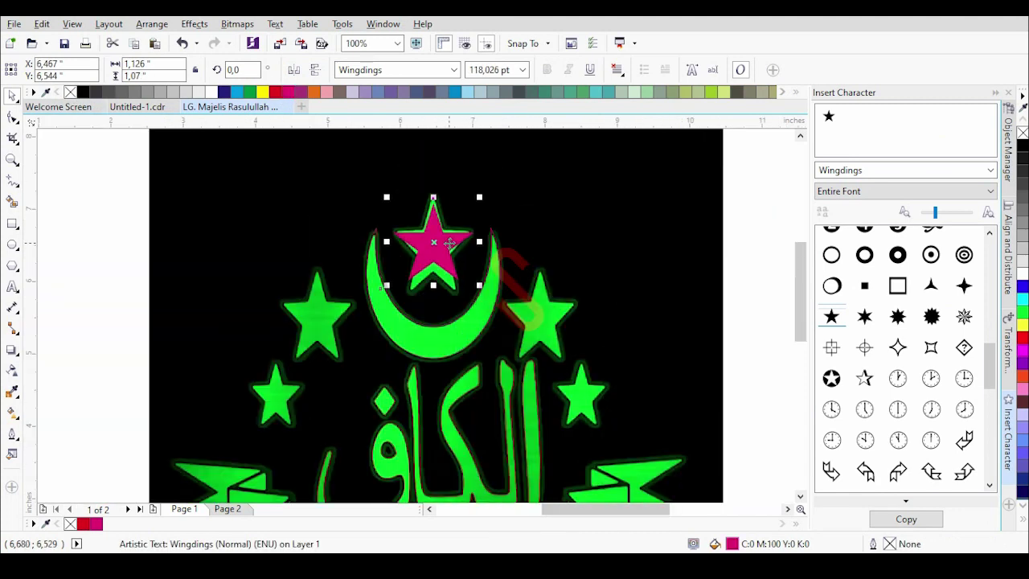
{"action": "scroll", "coordinate": [460, 229], "scroll_direction": "up", "scroll_amount": 1}
{"action": "left_click_drag", "start_coordinate": [496, 177], "coordinate": [499, 176]}
{"action": "key", "text": "Up"}
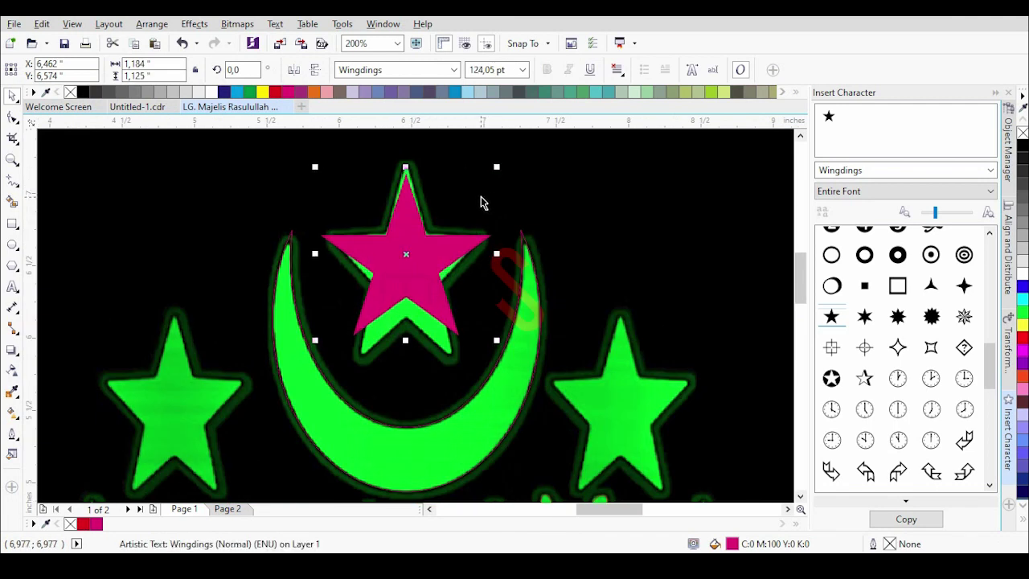
Step: Copy the magenta star onto the green stars on both sides of the crescent and convert the stars to curves
{"action": "scroll", "coordinate": [484, 200], "scroll_direction": "down", "scroll_amount": 1}
{"action": "left_click_drag", "start_coordinate": [419, 238], "coordinate": [539, 319]}
{"action": "right_click", "coordinate": [539, 318]}
{"action": "left_click", "coordinate": [319, 317], "text": "shift"}
{"action": "left_click", "coordinate": [273, 267]}
{"action": "left_click", "coordinate": [310, 309]}
{"action": "key", "text": "ctrl+q"}
{"action": "left_click", "coordinate": [419, 256]}
{"action": "key", "text": "ctrl+q"}
{"action": "left_click", "coordinate": [315, 326], "text": "shift"}
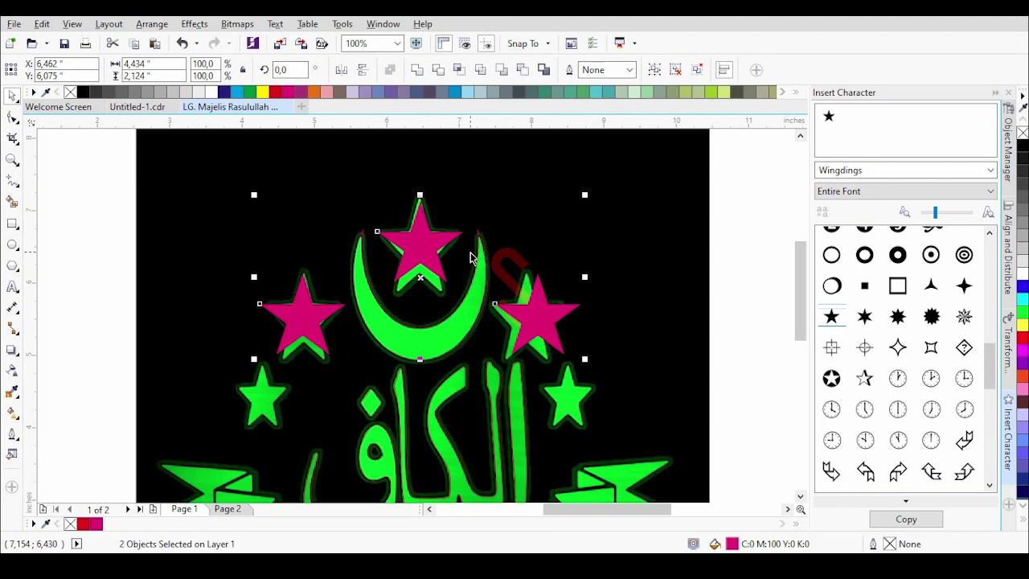
Step: Copy the top star, shrink it to fit the small lower-left star, duplicate it onto the lower-right star and group the pair
{"action": "left_click", "coordinate": [413, 233]}
{"action": "left_click_drag", "start_coordinate": [413, 233], "coordinate": [276, 408]}
{"action": "left_click_drag", "start_coordinate": [313, 444], "coordinate": [281, 413]}
{"action": "scroll", "coordinate": [240, 380], "scroll_direction": "up", "scroll_amount": 1}
{"action": "left_click_drag", "start_coordinate": [244, 374], "coordinate": [269, 395]}
{"action": "left_click_drag", "start_coordinate": [352, 473], "coordinate": [347, 468]}
{"action": "scroll", "coordinate": [289, 375], "scroll_direction": "down", "scroll_amount": 1}
{"action": "left_click_drag", "start_coordinate": [288, 383], "coordinate": [595, 390]}
{"action": "right_click", "coordinate": [595, 390]}
{"action": "left_click", "coordinate": [296, 393], "text": "shift"}
{"action": "left_click", "coordinate": [655, 70]}
Step: Centre the small star pair horizontally with the larger stars and save the drawing
{"action": "left_click", "coordinate": [446, 231], "text": "shift"}
{"action": "key", "text": "c"}
{"action": "scroll", "coordinate": [515, 233], "scroll_direction": "down", "scroll_amount": 1}
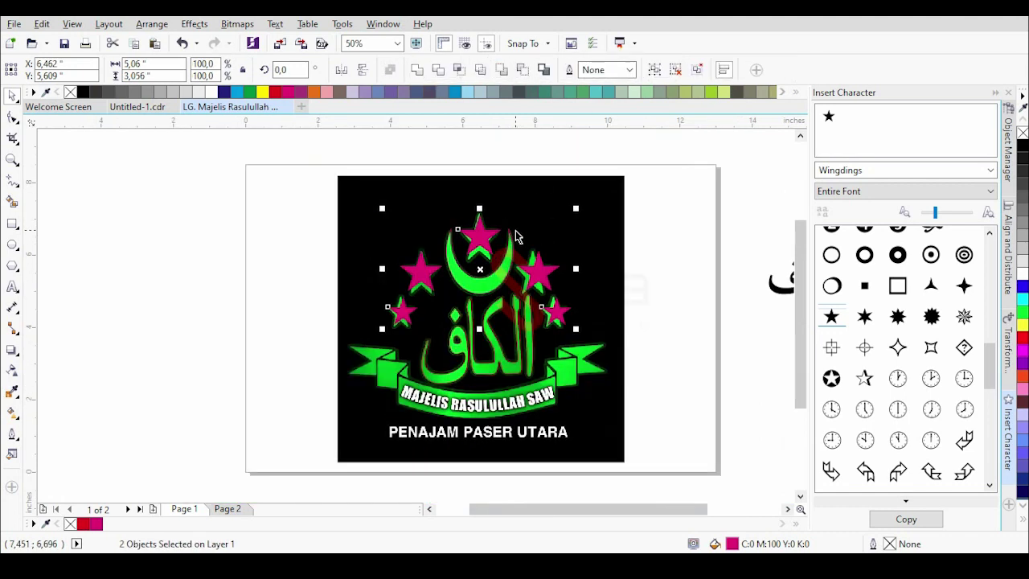
{"action": "scroll", "coordinate": [516, 344], "scroll_direction": "up", "scroll_amount": 1}
{"action": "left_click", "coordinate": [64, 45]}
{"action": "scroll", "coordinate": [285, 249], "scroll_direction": "down", "scroll_amount": 1}
{"action": "left_click", "coordinate": [995, 92]}
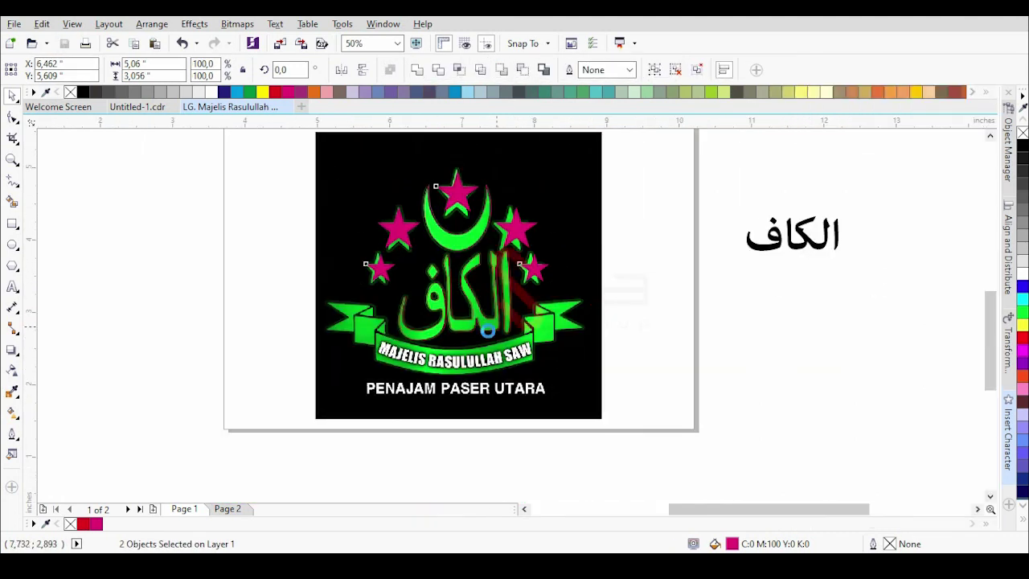
Step: Place a vertical guideline through the top star's centre at X 6.462 inches
{"action": "scroll", "coordinate": [487, 332], "scroll_direction": "up", "scroll_amount": 1}
{"action": "scroll", "coordinate": [411, 346], "scroll_direction": "down", "scroll_amount": 1}
{"action": "left_click", "coordinate": [415, 205]}
{"action": "scroll", "coordinate": [414, 201], "scroll_direction": "up", "scroll_amount": 4}
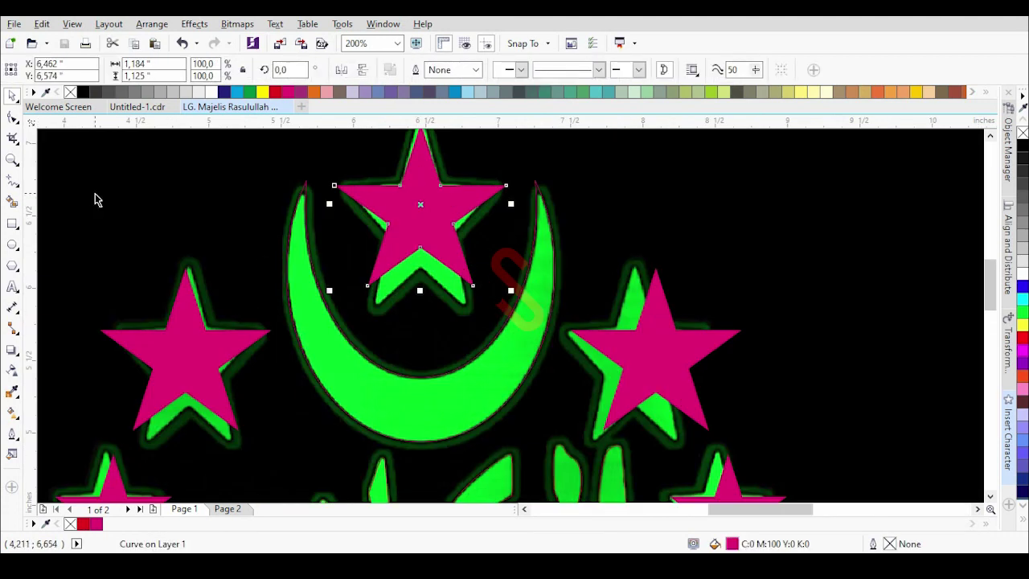
{"action": "left_click", "coordinate": [366, 211]}
{"action": "scroll", "coordinate": [396, 308], "scroll_direction": "down", "scroll_amount": 4}
{"action": "scroll", "coordinate": [396, 307], "scroll_direction": "up", "scroll_amount": 4}
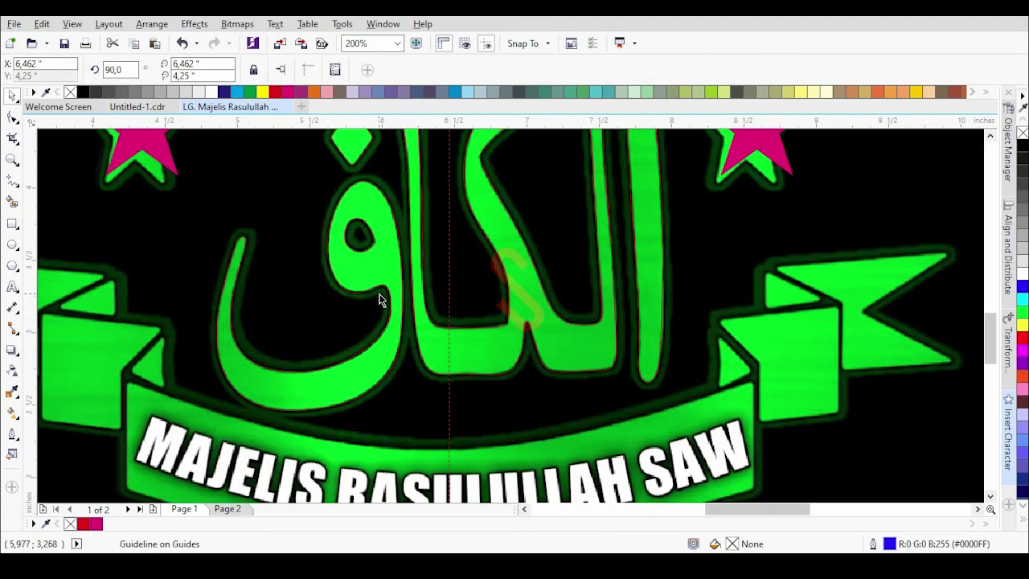
{"action": "scroll", "coordinate": [379, 299], "scroll_direction": "down", "scroll_amount": 2}
Step: Draw a straight horizontal 2-point line about 2.2 inches long from the banner's upper-left corner to the guideline
{"action": "left_click", "coordinate": [13, 184]}
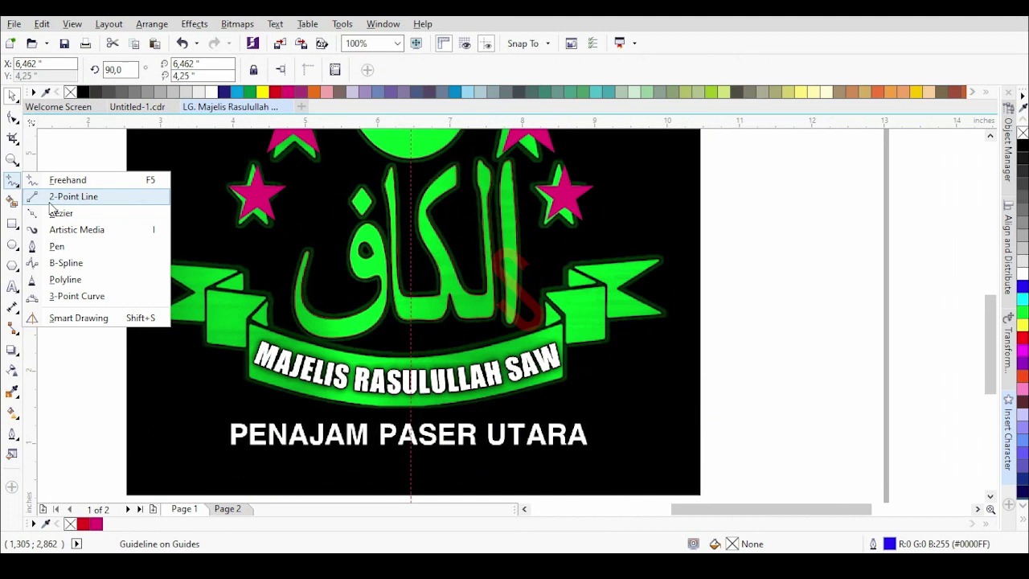
{"action": "left_click", "coordinate": [60, 197]}
{"action": "scroll", "coordinate": [168, 264], "scroll_direction": "up", "scroll_amount": 2}
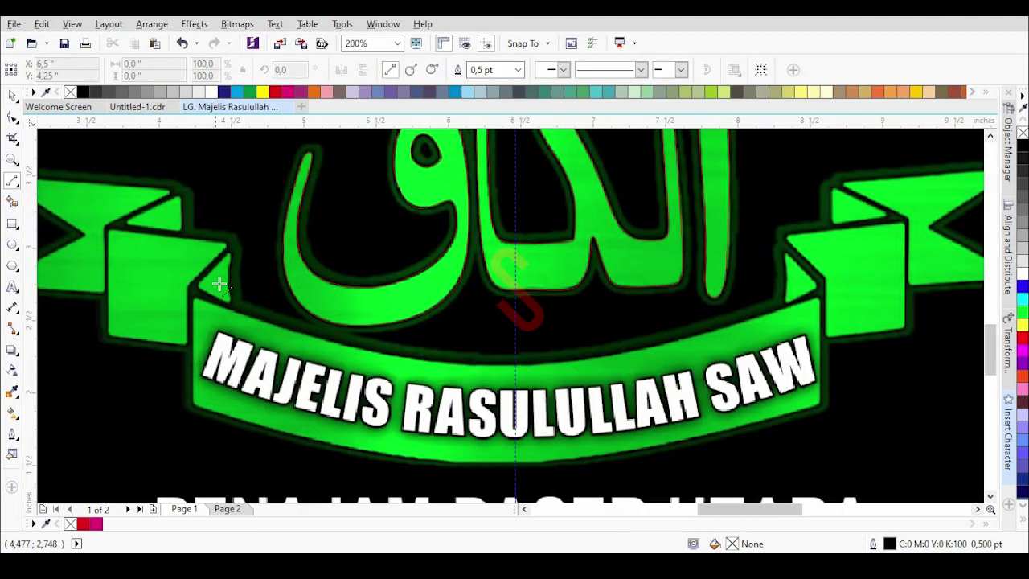
{"action": "left_click_drag", "start_coordinate": [195, 291], "coordinate": [512, 291]}
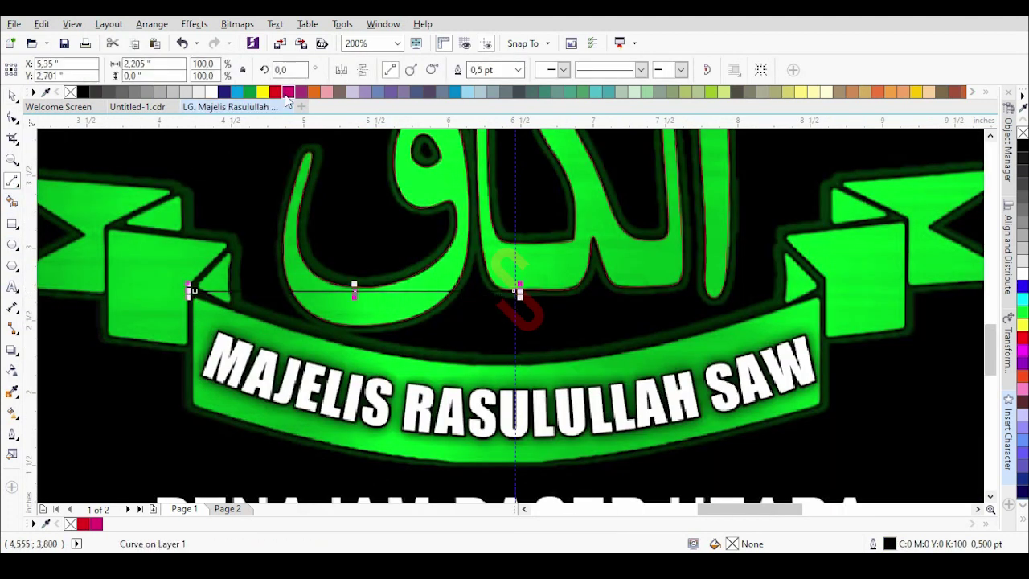
Step: Outline the line in magenta, lower its guideline end and bend it to follow the banner's curved upper edge
{"action": "key", "text": "F10"}
{"action": "left_click_drag", "start_coordinate": [520, 298], "coordinate": [519, 368]}
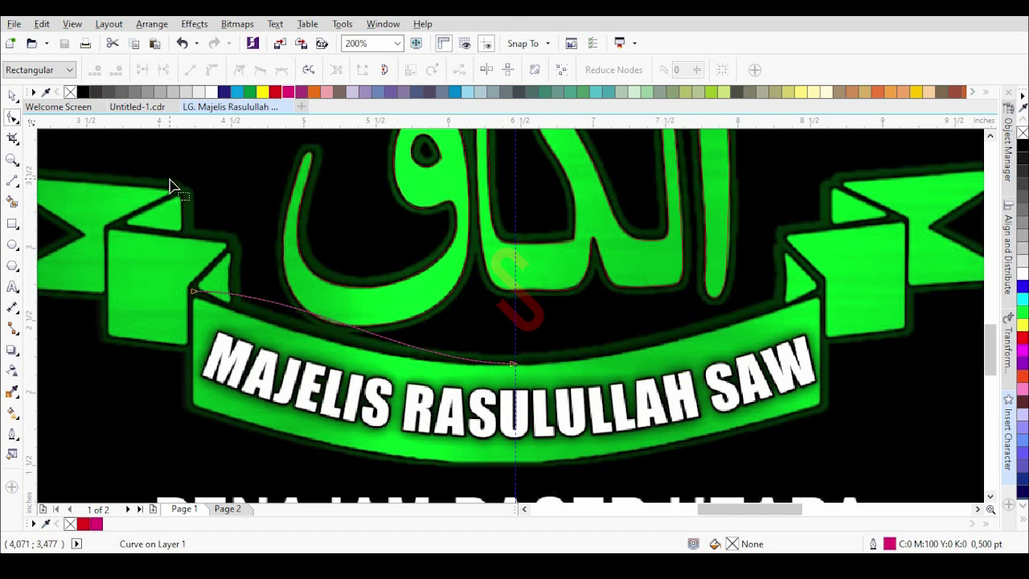
{"action": "left_click", "coordinate": [193, 72]}
{"action": "left_click_drag", "start_coordinate": [373, 335], "coordinate": [368, 351]}
Step: Draw the banner's left edge from its upper-left to its lower-left corner and shift it slightly outward
{"action": "key", "text": "F5"}
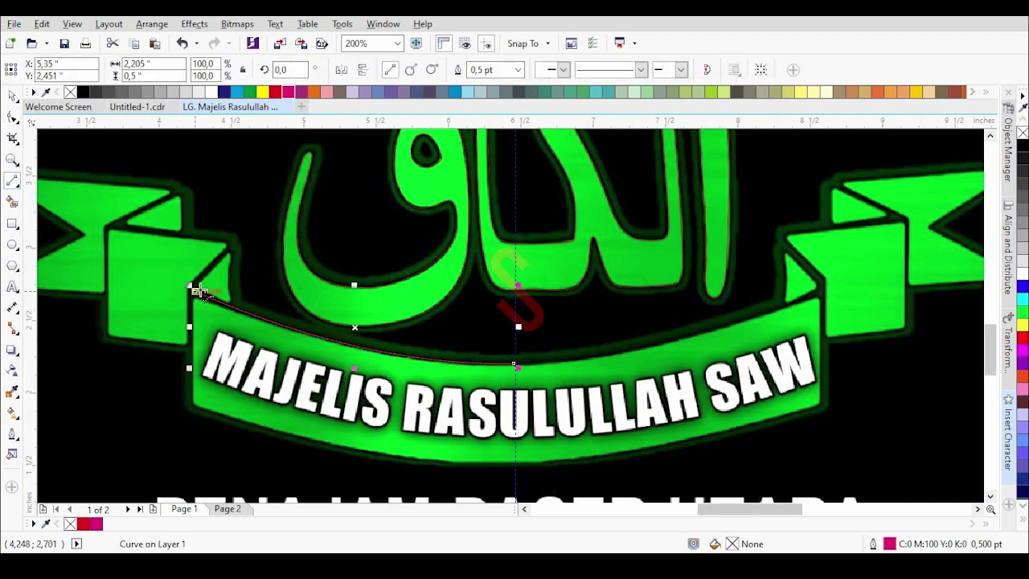
{"action": "left_click", "coordinate": [195, 291]}
{"action": "left_click", "coordinate": [191, 405]}
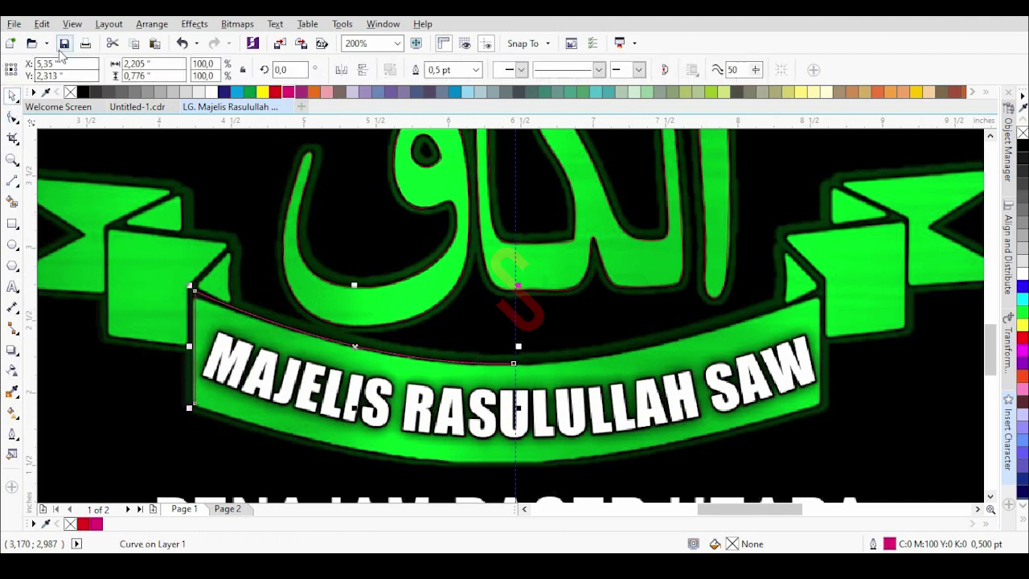
{"action": "key", "text": "F10"}
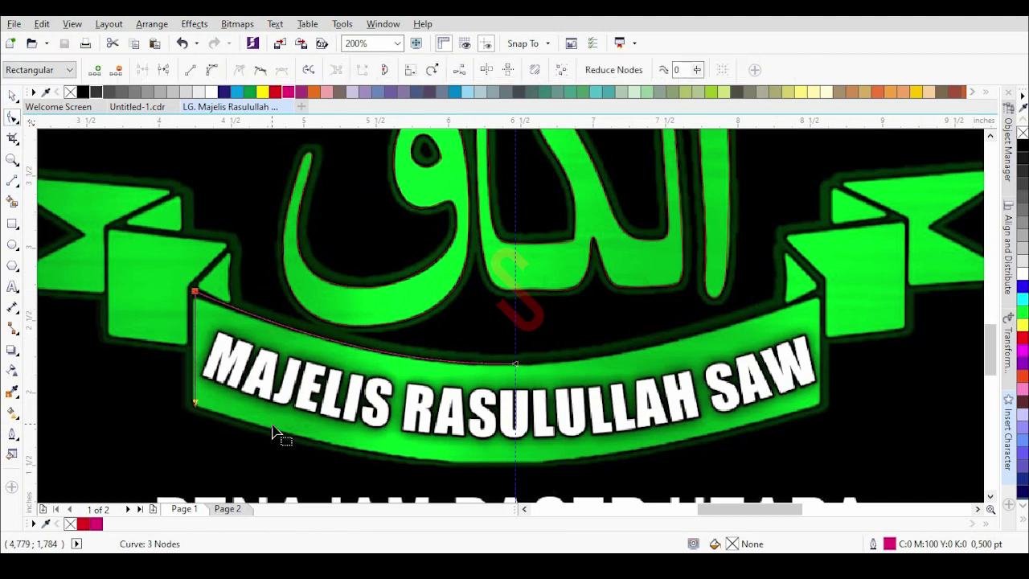
{"action": "left_click", "coordinate": [12, 95]}
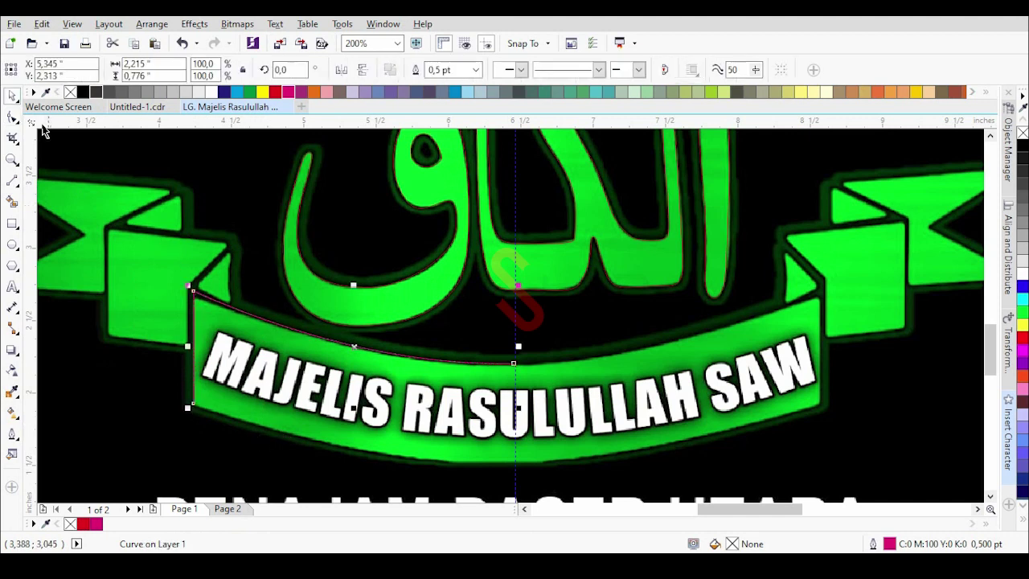
Step: Adjust the outline's upper-left corner node to sit exactly on the green banner's corner
{"action": "left_click", "coordinate": [205, 260]}
{"action": "left_click", "coordinate": [206, 295]}
{"action": "left_click", "coordinate": [163, 269]}
{"action": "key", "text": "F10"}
{"action": "left_click", "coordinate": [200, 291]}
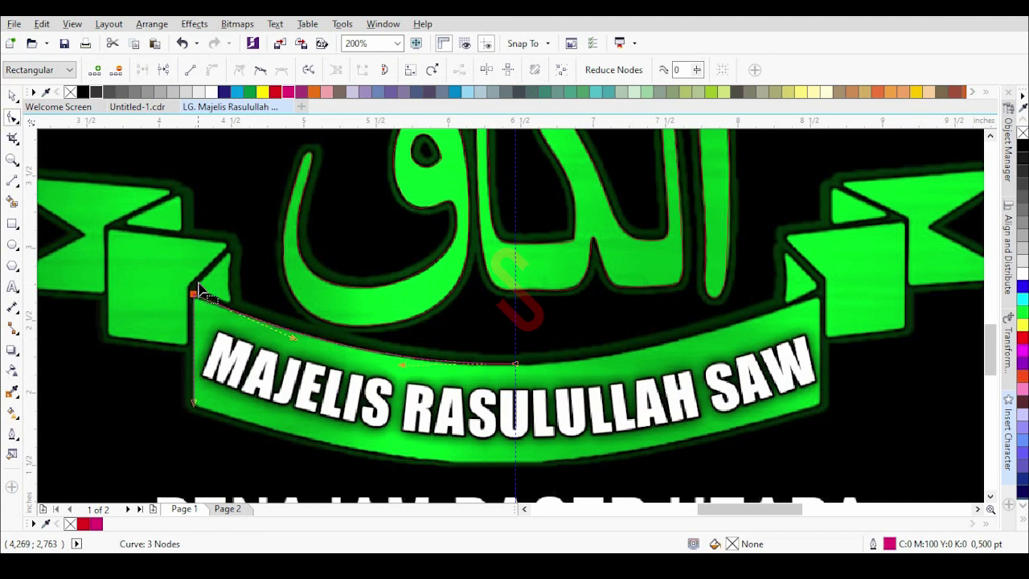
{"action": "scroll", "coordinate": [299, 333], "scroll_direction": "up", "scroll_amount": 1}
{"action": "scroll", "coordinate": [298, 315], "scroll_direction": "down", "scroll_amount": 1}
Step: Separate the upper curve from the left edge and copy it down to the banner's lower edge
{"action": "left_click", "coordinate": [12, 95]}
{"action": "left_click", "coordinate": [12, 118]}
{"action": "left_click", "coordinate": [12, 96]}
{"action": "key", "text": "Escape"}
{"action": "left_click", "coordinate": [257, 311]}
{"action": "key", "text": "Escape"}
{"action": "left_click_drag", "start_coordinate": [261, 311], "coordinate": [260, 421]}
{"action": "right_click", "coordinate": [260, 421]}
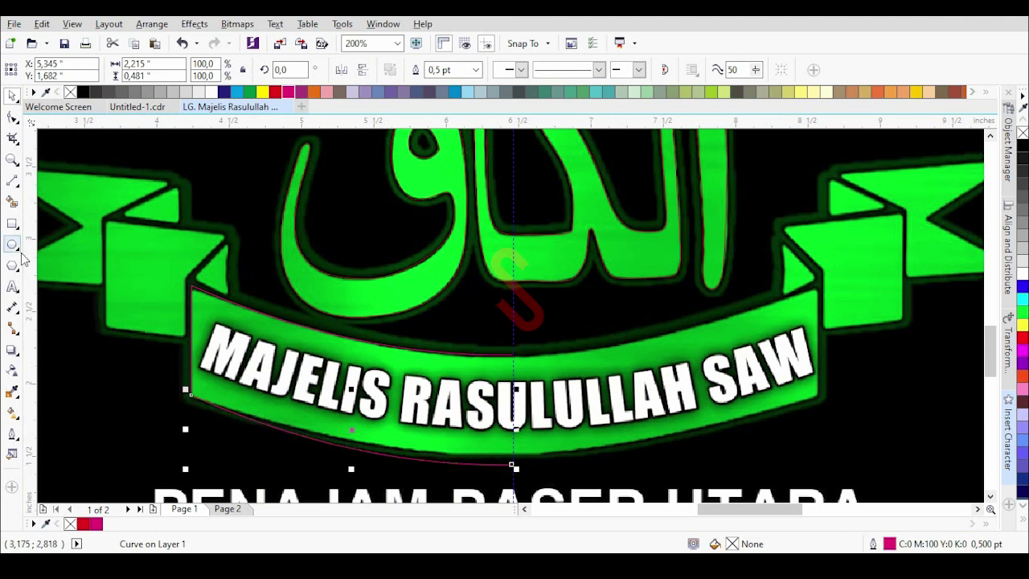
Step: Raise the lower curve's end node at the guideline to fit the banner's bottom edge
{"action": "left_click", "coordinate": [12, 118]}
{"action": "left_click_drag", "start_coordinate": [537, 440], "coordinate": [498, 504]}
{"action": "key", "text": "Up"}
{"action": "key", "text": "Up"}
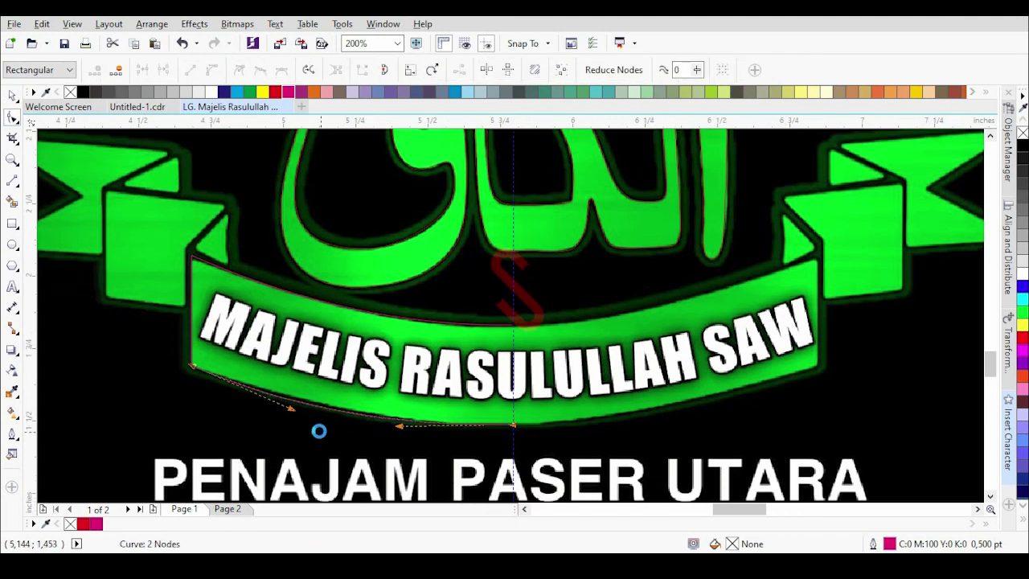
{"action": "scroll", "coordinate": [268, 394], "scroll_direction": "up", "scroll_amount": 1}
Step: Combine the banner's upper, left and lower edges into one curve and join the nodes at the left corners
{"action": "scroll", "coordinate": [329, 368], "scroll_direction": "down", "scroll_amount": 2}
{"action": "key", "text": "space"}
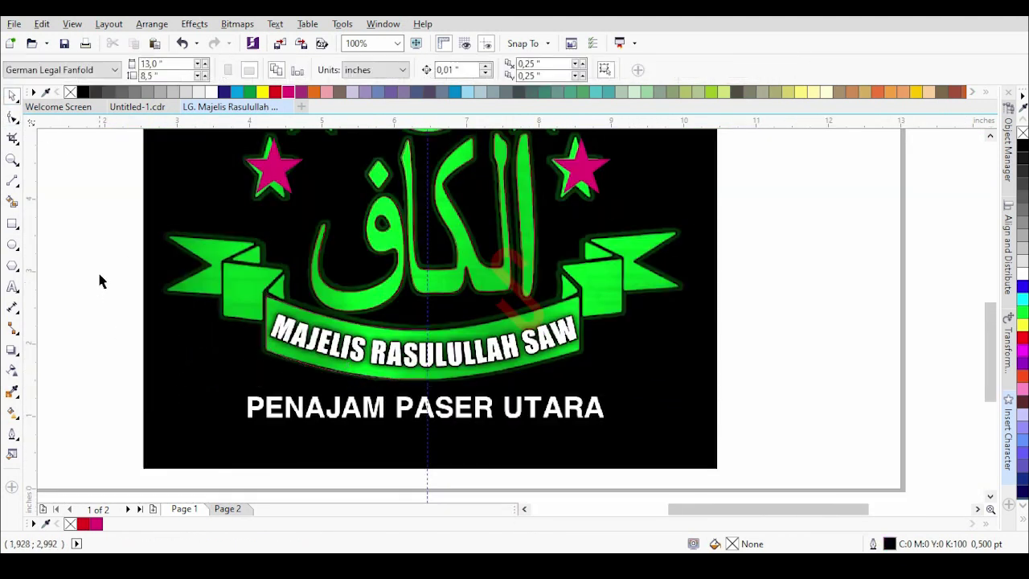
{"action": "left_click_drag", "start_coordinate": [100, 283], "coordinate": [450, 394]}
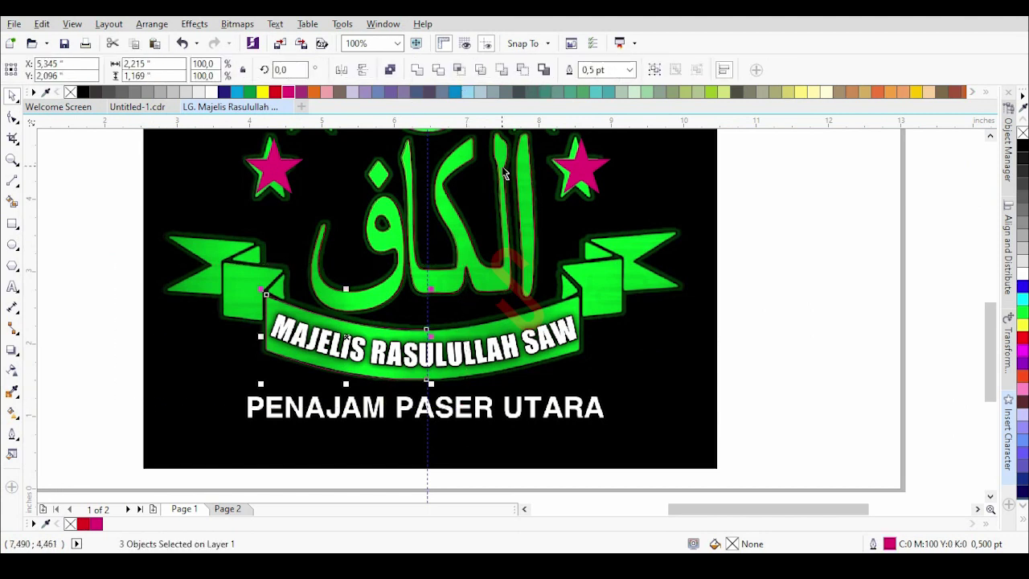
{"action": "left_click", "coordinate": [654, 69]}
{"action": "left_click", "coordinate": [12, 117]}
{"action": "left_click_drag", "start_coordinate": [170, 231], "coordinate": [295, 298]}
{"action": "left_click", "coordinate": [143, 70]}
{"action": "key", "text": "space"}
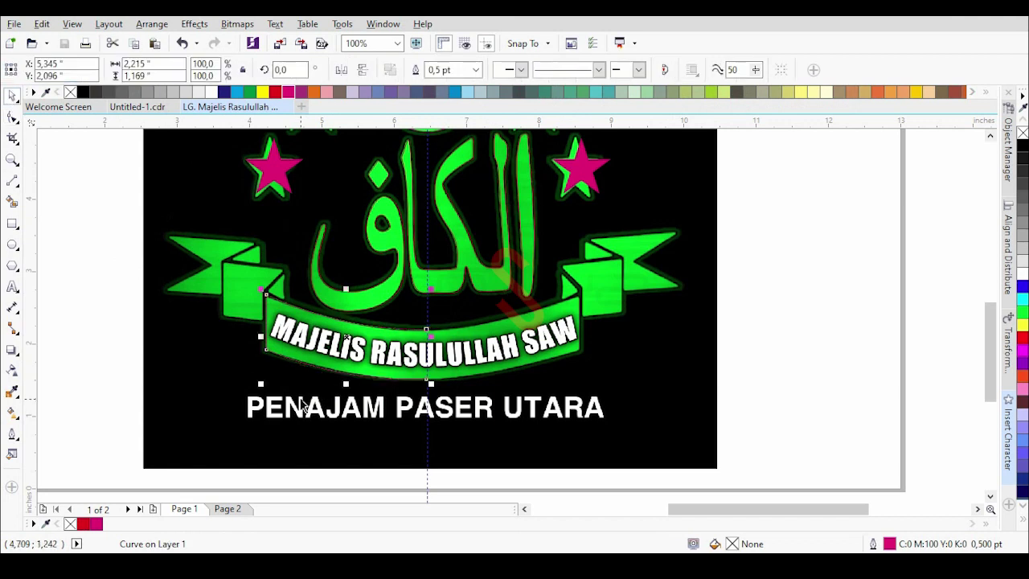
Step: Draw a magenta-outlined rectangle about 0.88 × 0.77 inches over the ribbon's left fold panel and convert it to curves
{"action": "scroll", "coordinate": [251, 295], "scroll_direction": "up", "scroll_amount": 2}
{"action": "scroll", "coordinate": [252, 296], "scroll_direction": "down", "scroll_amount": 1}
{"action": "key", "text": "F6"}
{"action": "left_click_drag", "start_coordinate": [223, 254], "coordinate": [349, 363]}
{"action": "key", "text": "ctrl+q"}
{"action": "key", "text": "F10"}
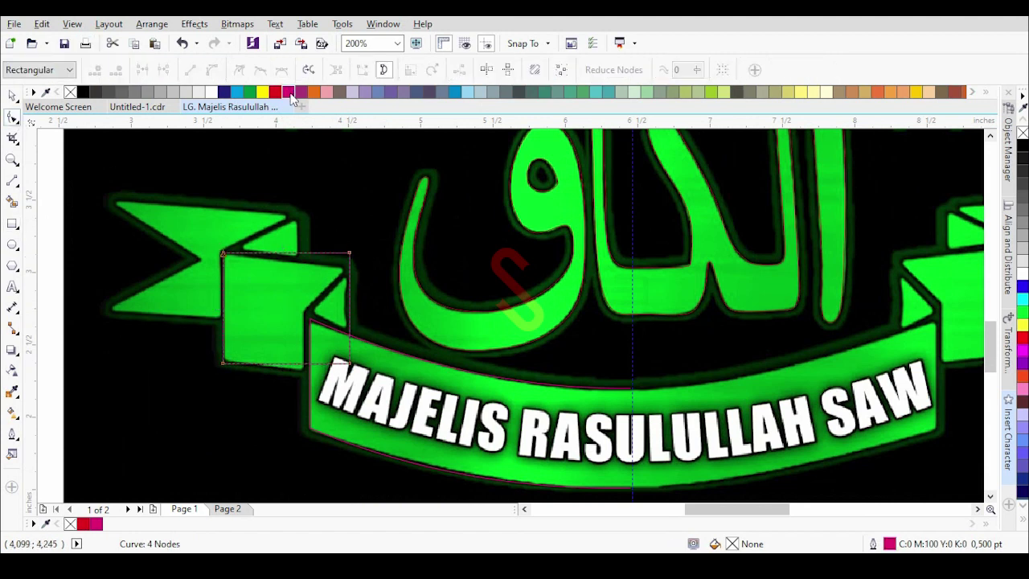
Step: Slant the rectangle by lowering its right-hand nodes and nudge them inward to match the green fold panel
{"action": "left_click_drag", "start_coordinate": [350, 255], "coordinate": [351, 267]}
{"action": "left_click", "coordinate": [11, 95]}
{"action": "scroll", "coordinate": [369, 308], "scroll_direction": "up", "scroll_amount": 1}
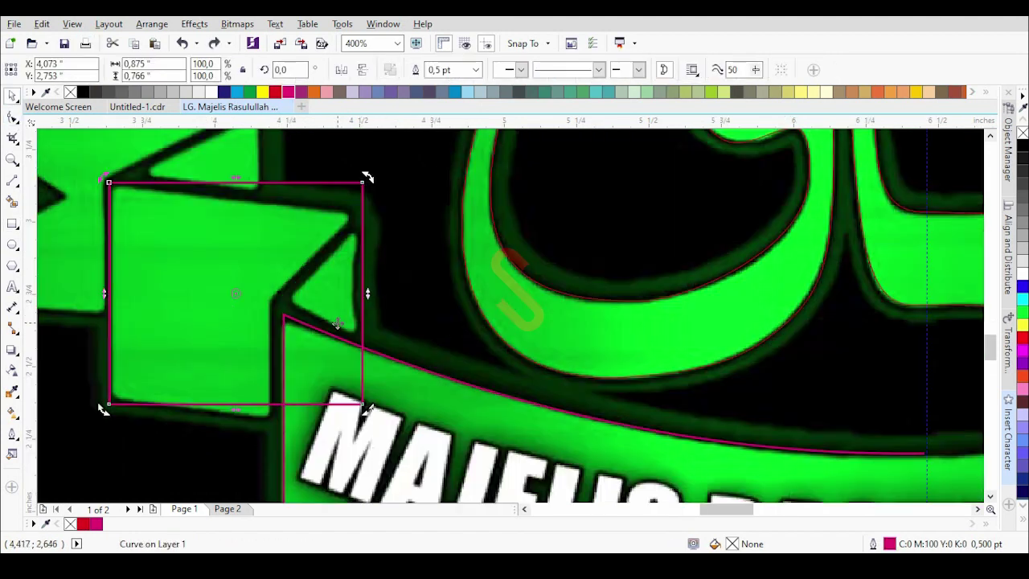
{"action": "key", "text": "F10"}
{"action": "left_click_drag", "start_coordinate": [340, 175], "coordinate": [423, 458]}
{"action": "key", "text": "Left"}
{"action": "key", "text": "Left"}
{"action": "left_click", "coordinate": [11, 95]}
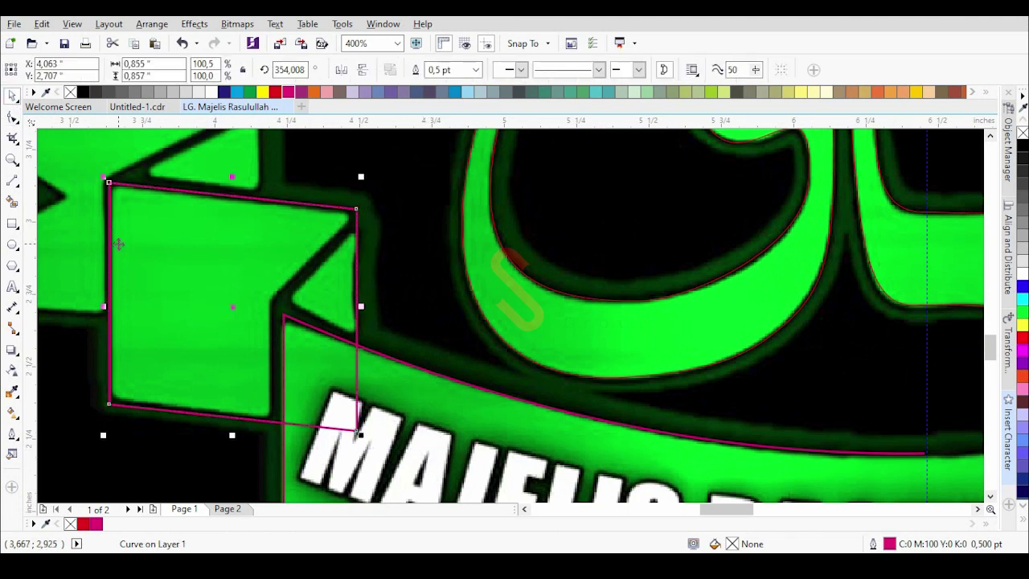
Step: Reshape a copy of the fold panel into the narrow inner fold, about 0.25 inch wide, meeting the banner's upper-left corner
{"action": "key", "text": "F10"}
{"action": "left_click_drag", "start_coordinate": [175, 451], "coordinate": [174, 451]}
{"action": "left_click_drag", "start_coordinate": [109, 403], "coordinate": [283, 403]}
{"action": "left_click_drag", "start_coordinate": [285, 189], "coordinate": [282, 315]}
{"action": "scroll", "coordinate": [339, 324], "scroll_direction": "down", "scroll_amount": 1}
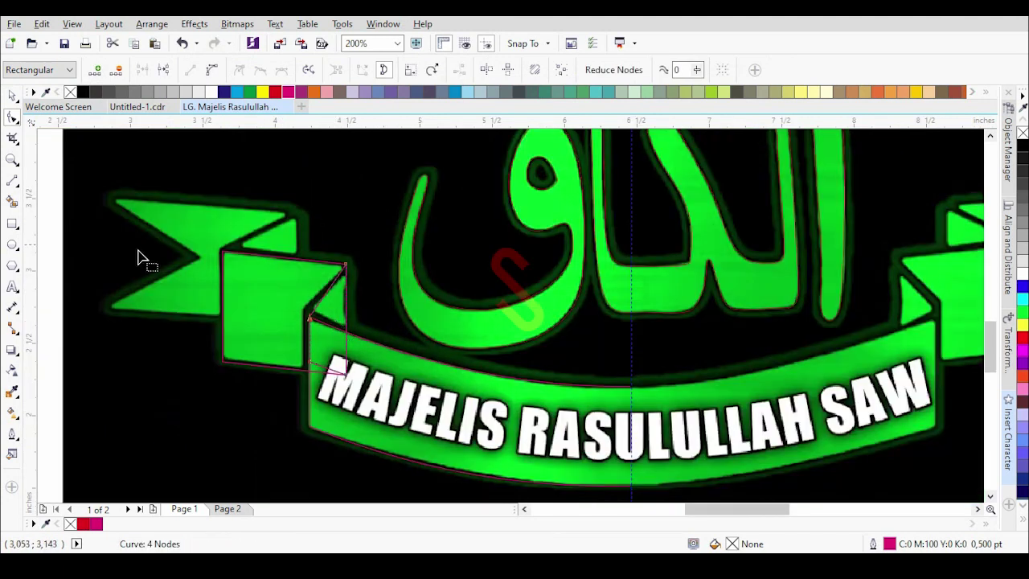
{"action": "key", "text": "space"}
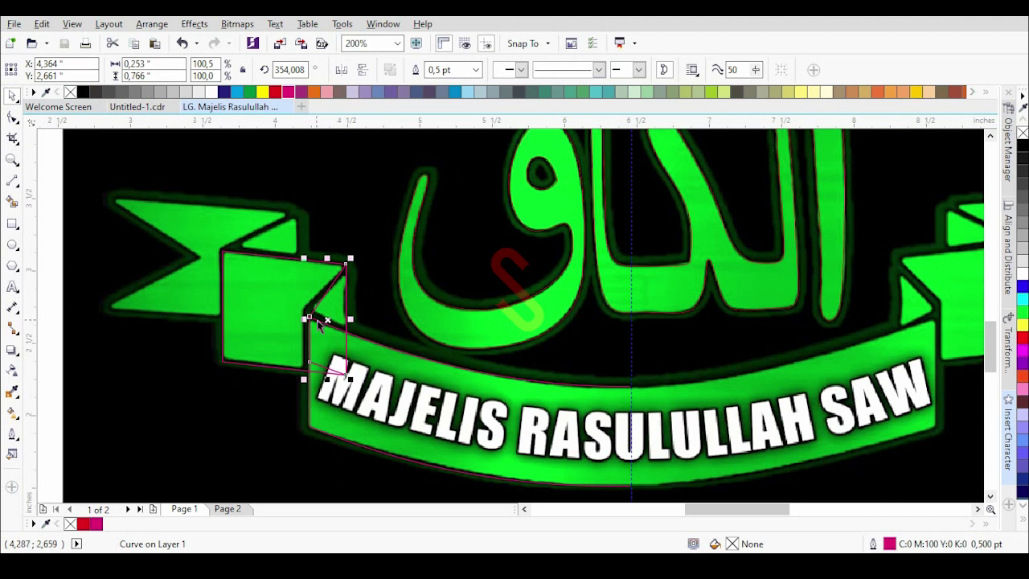
Step: Place a copy of the narrow inner fold between the fold panel and the ribbon's left tail
{"action": "left_click_drag", "start_coordinate": [308, 319], "coordinate": [334, 271]}
{"action": "scroll", "coordinate": [262, 246], "scroll_direction": "up", "scroll_amount": 1}
{"action": "key", "text": "F10"}
{"action": "left_click_drag", "start_coordinate": [333, 152], "coordinate": [335, 187]}
{"action": "scroll", "coordinate": [335, 187], "scroll_direction": "down", "scroll_amount": 1}
{"action": "key", "text": "space"}
{"action": "left_click_drag", "start_coordinate": [326, 318], "coordinate": [218, 266]}
{"action": "right_click", "coordinate": [217, 266]}
{"action": "scroll", "coordinate": [291, 168], "scroll_direction": "up", "scroll_amount": 1}
{"action": "scroll", "coordinate": [300, 210], "scroll_direction": "down", "scroll_amount": 1}
{"action": "scroll", "coordinate": [298, 206], "scroll_direction": "up", "scroll_amount": 1}
Step: Extend a copy of the fold panel outward to the upper and lower tips of the ribbon's left tail
{"action": "left_click_drag", "start_coordinate": [294, 216], "coordinate": [416, 220]}
{"action": "key", "text": "space"}
{"action": "left_click_drag", "start_coordinate": [167, 193], "coordinate": [51, 187]}
{"action": "scroll", "coordinate": [50, 187], "scroll_direction": "down", "scroll_amount": 1}
{"action": "scroll", "coordinate": [199, 318], "scroll_direction": "up", "scroll_amount": 1}
{"action": "left_click_drag", "start_coordinate": [254, 345], "coordinate": [131, 335]}
{"action": "scroll", "coordinate": [131, 335], "scroll_direction": "down", "scroll_amount": 1}
{"action": "scroll", "coordinate": [175, 259], "scroll_direction": "up", "scroll_amount": 1}
Step: Add a node on the tail's outer edge and pull it inward to form the V-shaped notch
{"action": "double_click", "coordinate": [175, 260]}
{"action": "left_click_drag", "start_coordinate": [175, 260], "coordinate": [259, 268]}
{"action": "scroll", "coordinate": [260, 267], "scroll_direction": "down", "scroll_amount": 1}
{"action": "left_click", "coordinate": [12, 95]}
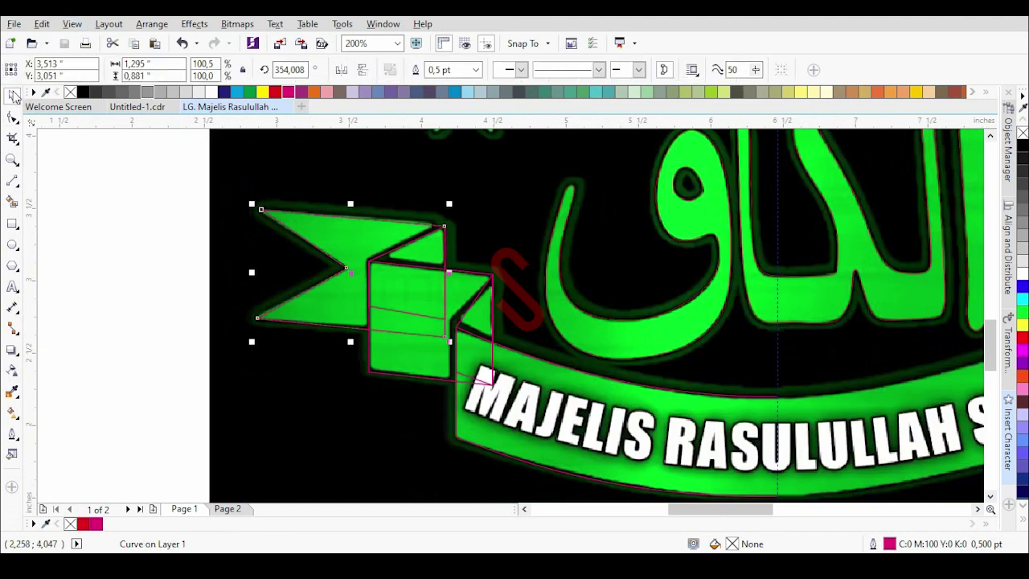
Step: Trim away the parts of the upper inner fold and the tail that overlap the left fold panel
{"action": "left_click", "coordinate": [440, 283]}
{"action": "scroll", "coordinate": [436, 239], "scroll_direction": "up", "scroll_amount": 1}
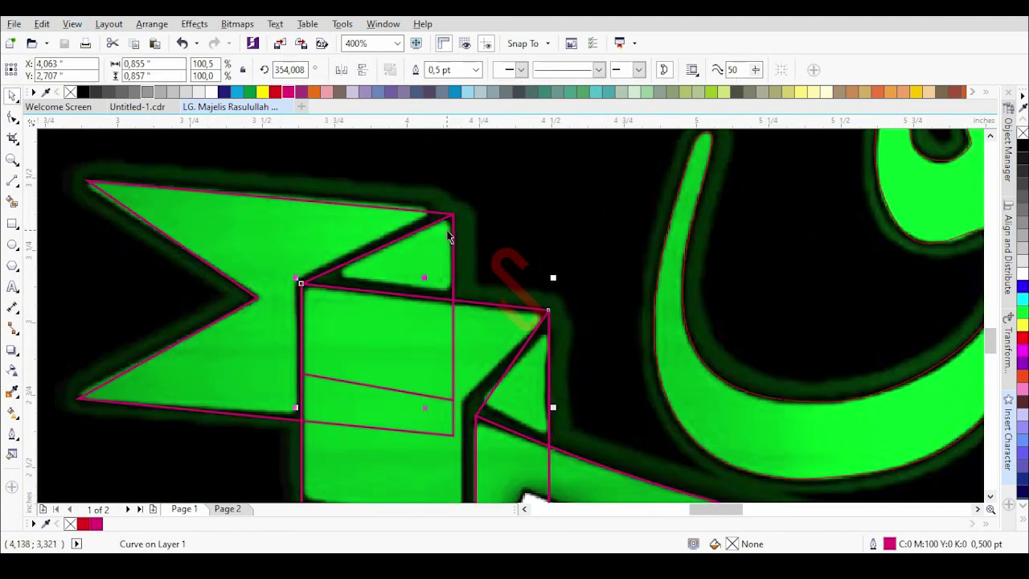
{"action": "left_click", "coordinate": [446, 232], "text": "shift"}
{"action": "left_click", "coordinate": [431, 69]}
{"action": "left_click", "coordinate": [475, 312]}
{"action": "left_click", "coordinate": [453, 244], "text": "shift"}
{"action": "left_click", "coordinate": [483, 248]}
Step: Trim the ribbon's left tail with the upper inner fold
{"action": "left_click", "coordinate": [408, 251]}
{"action": "left_click", "coordinate": [411, 235], "text": "shift"}
{"action": "left_click", "coordinate": [434, 69]}
{"action": "scroll", "coordinate": [351, 157], "scroll_direction": "down", "scroll_amount": 1}
{"action": "scroll", "coordinate": [445, 287], "scroll_direction": "up", "scroll_amount": 1}
Step: Select the five left-half ribbon curves and place a mirrored copy on the ribbon's right half
{"action": "left_click", "coordinate": [468, 323]}
{"action": "scroll", "coordinate": [457, 243], "scroll_direction": "down", "scroll_amount": 2}
{"action": "left_click_drag", "start_coordinate": [189, 175], "coordinate": [573, 372]}
{"action": "left_click_drag", "start_coordinate": [524, 299], "coordinate": [657, 318]}
{"action": "right_click", "coordinate": [657, 318]}
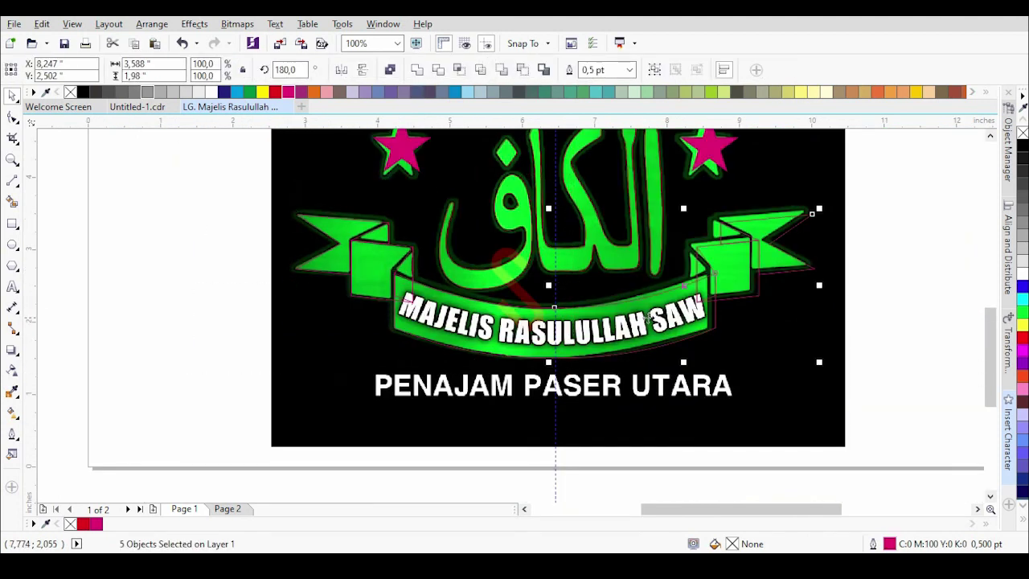
Step: Join the two halves of the ribbon's centre panel into one closed curve and make the middle nodes symmetrical
{"action": "scroll", "coordinate": [542, 342], "scroll_direction": "up", "scroll_amount": 1}
{"action": "left_click", "coordinate": [608, 261]}
{"action": "left_click", "coordinate": [606, 269]}
{"action": "left_click", "coordinate": [14, 117]}
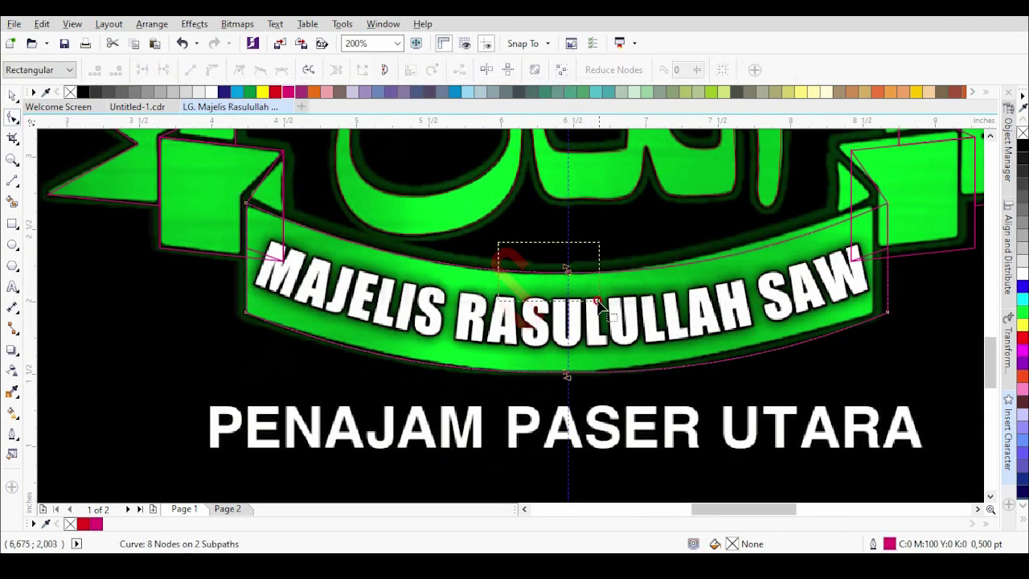
{"action": "key", "text": "Delete"}
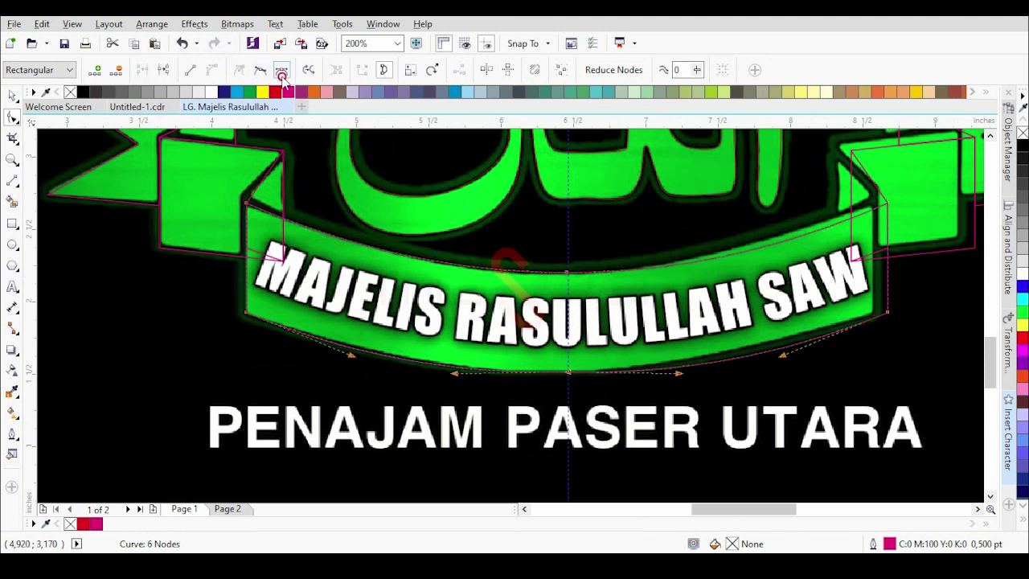
{"action": "key", "text": "space"}
Step: Trim away the parts of the ribbon's left fold panel and lower inner fold that overlap the centre panel
{"action": "scroll", "coordinate": [442, 358], "scroll_direction": "down", "scroll_amount": 2}
{"action": "scroll", "coordinate": [707, 297], "scroll_direction": "up", "scroll_amount": 2}
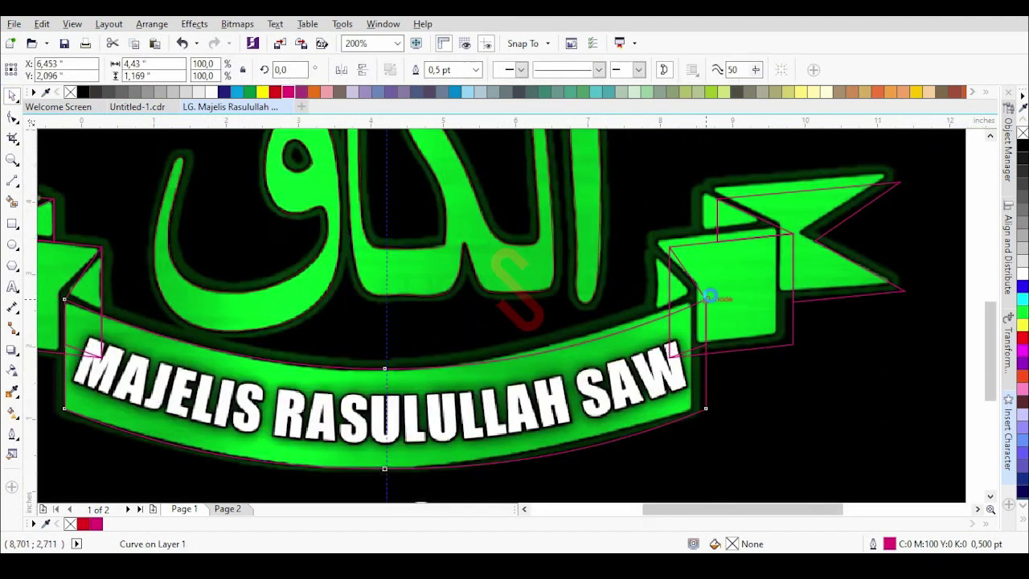
{"action": "scroll", "coordinate": [707, 297], "scroll_direction": "down", "scroll_amount": 1}
{"action": "scroll", "coordinate": [422, 289], "scroll_direction": "up", "scroll_amount": 1}
{"action": "left_click", "coordinate": [355, 256], "text": "shift"}
{"action": "left_click", "coordinate": [436, 70]}
{"action": "left_click", "coordinate": [403, 333]}
{"action": "left_click", "coordinate": [378, 270], "text": "shift"}
{"action": "left_click", "coordinate": [436, 70]}
{"action": "scroll", "coordinate": [266, 308], "scroll_direction": "down", "scroll_amount": 1}
{"action": "scroll", "coordinate": [603, 325], "scroll_direction": "up", "scroll_amount": 1}
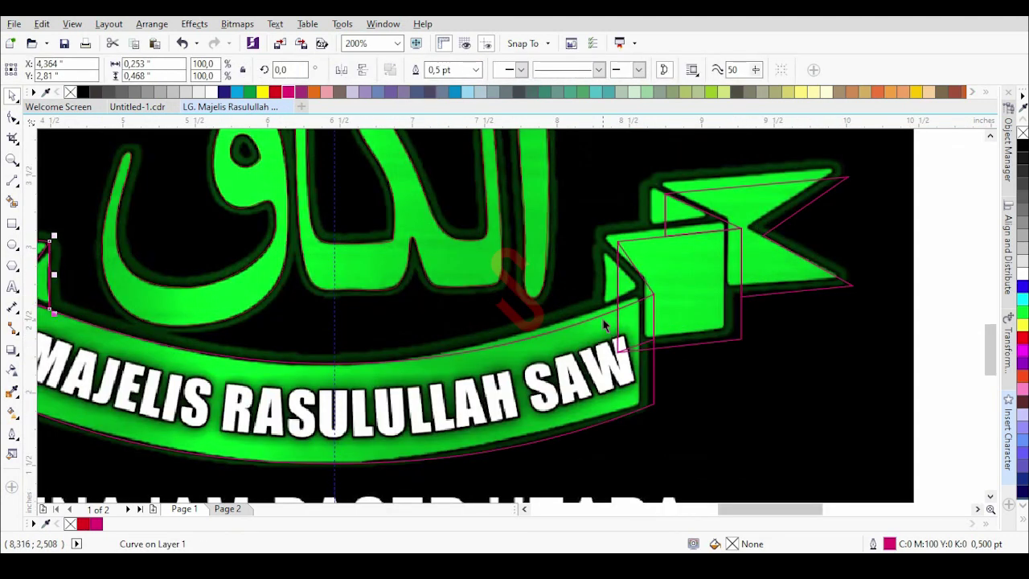
Step: Trim away the overlapping parts of the ribbon's right fold panel and lower inner fold at the centre panel
{"action": "left_click", "coordinate": [695, 340], "text": "shift"}
{"action": "left_click", "coordinate": [458, 70]}
{"action": "left_click", "coordinate": [609, 344]}
{"action": "left_click", "coordinate": [617, 259], "text": "shift"}
{"action": "left_click", "coordinate": [437, 70]}
{"action": "scroll", "coordinate": [657, 222], "scroll_direction": "down", "scroll_amount": 1}
{"action": "left_click", "coordinate": [718, 313]}
{"action": "scroll", "coordinate": [404, 327], "scroll_direction": "down", "scroll_amount": 1}
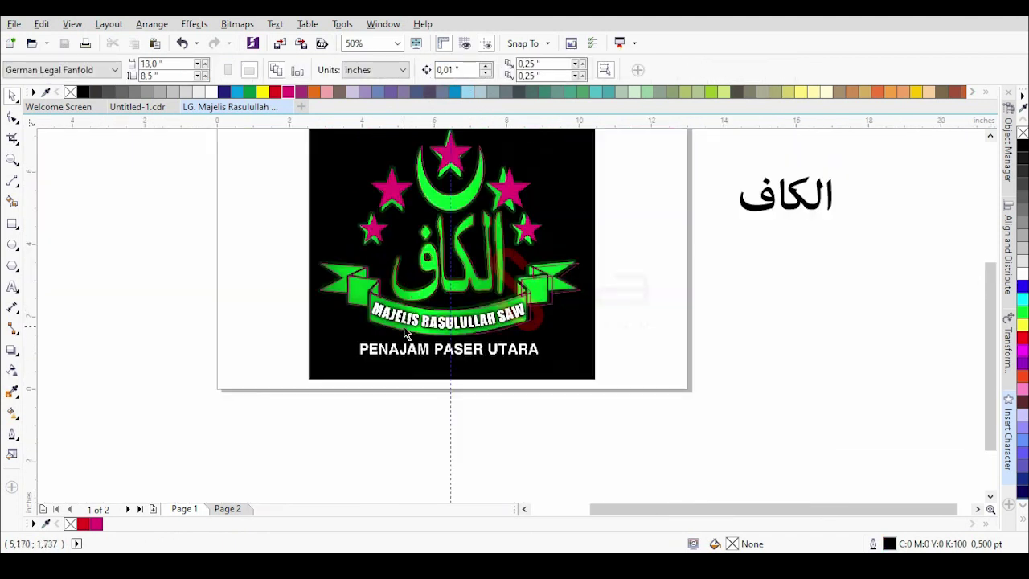
Step: Group the five stars, the crescent and the calligraphy's diamond dot
{"action": "scroll", "coordinate": [453, 317], "scroll_direction": "up", "scroll_amount": 1}
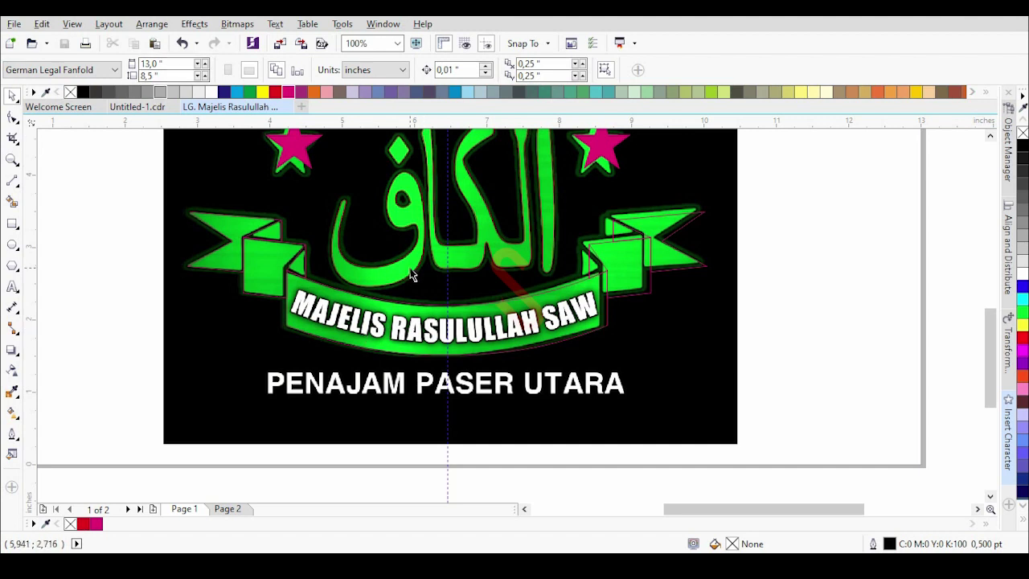
{"action": "scroll", "coordinate": [412, 275], "scroll_direction": "down", "scroll_amount": 2}
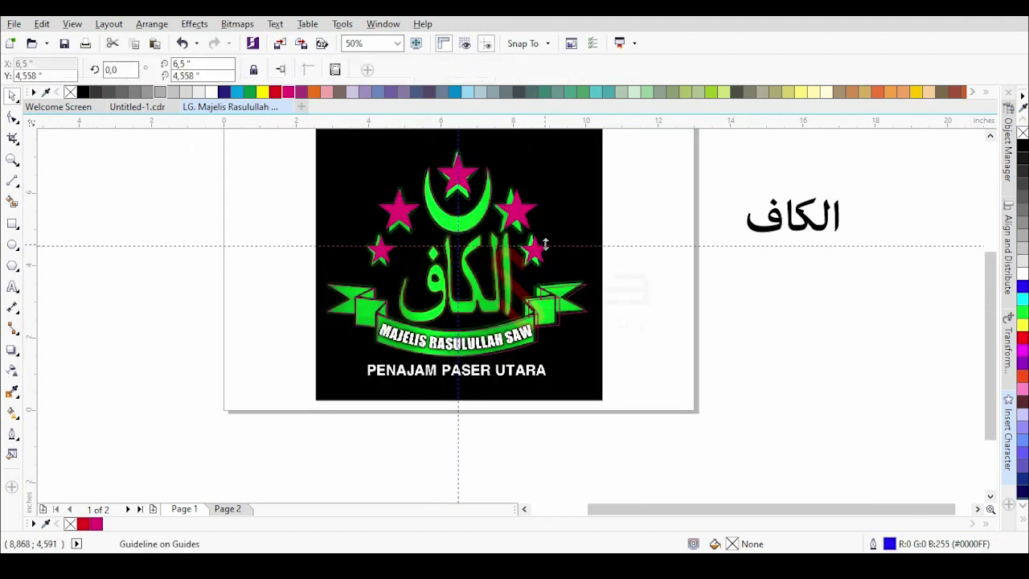
{"action": "left_click_drag", "start_coordinate": [308, 138], "coordinate": [590, 277]}
{"action": "key", "text": "ctrl+g"}
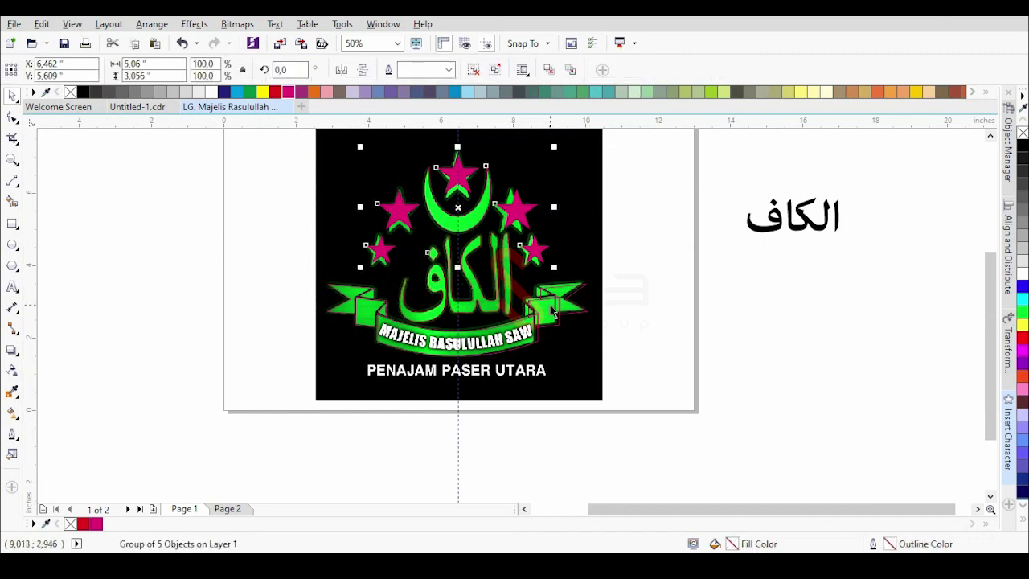
{"action": "left_click", "coordinate": [473, 341], "text": "shift"}
{"action": "key", "text": "Escape"}
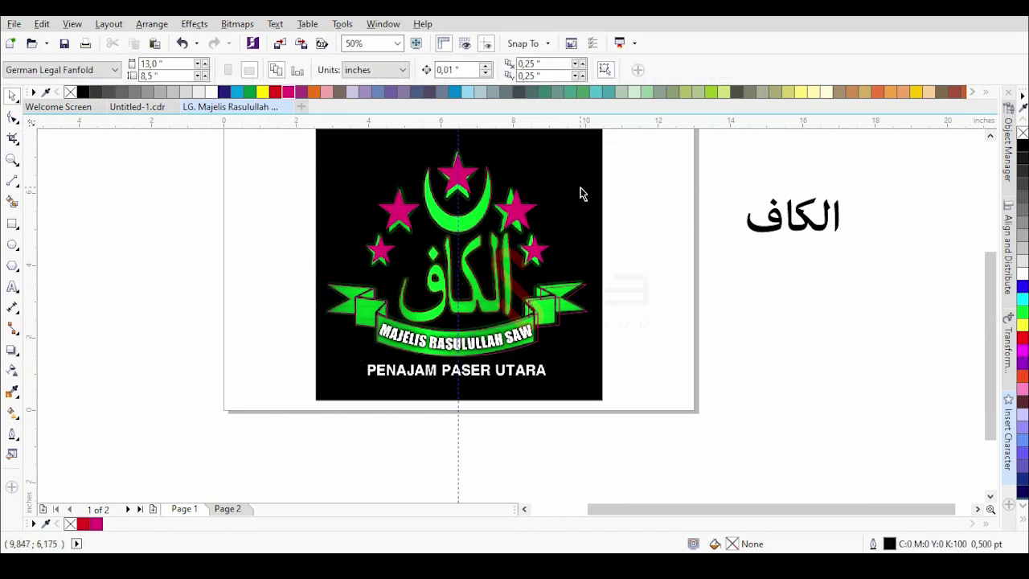
Step: Unlock the black reference image and move it off the traced outlines to the left of the page
{"action": "scroll", "coordinate": [580, 191], "scroll_direction": "down", "scroll_amount": 1}
{"action": "right_click", "coordinate": [578, 182]}
{"action": "left_click", "coordinate": [593, 213]}
{"action": "left_click_drag", "start_coordinate": [566, 189], "coordinate": [353, 189]}
{"action": "scroll", "coordinate": [517, 170], "scroll_direction": "up", "scroll_amount": 1}
{"action": "left_click", "coordinate": [510, 170]}
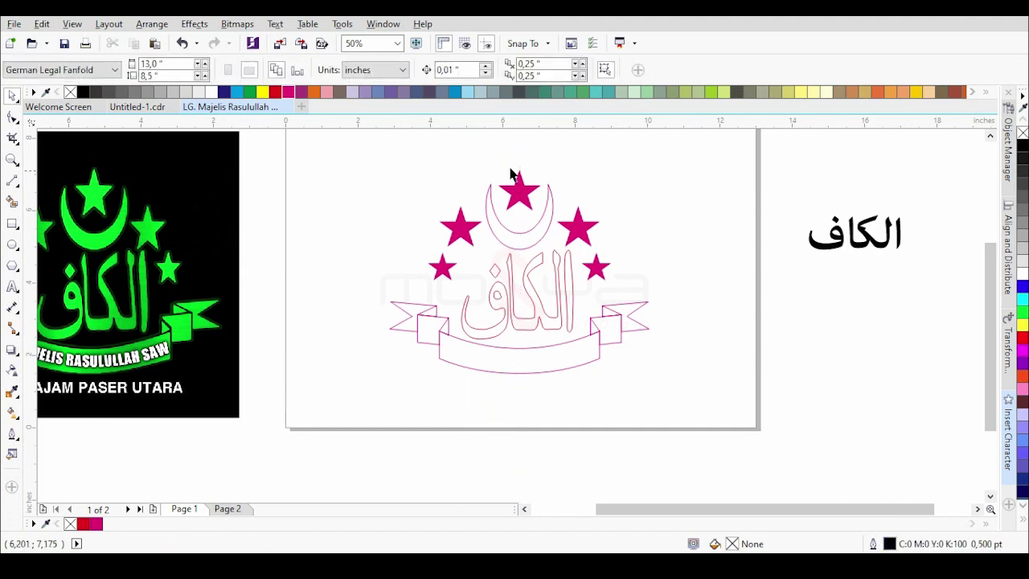
{"action": "left_click", "coordinate": [500, 356]}
{"action": "scroll", "coordinate": [500, 356], "scroll_direction": "up", "scroll_amount": 3}
{"action": "scroll", "coordinate": [466, 333], "scroll_direction": "down", "scroll_amount": 3}
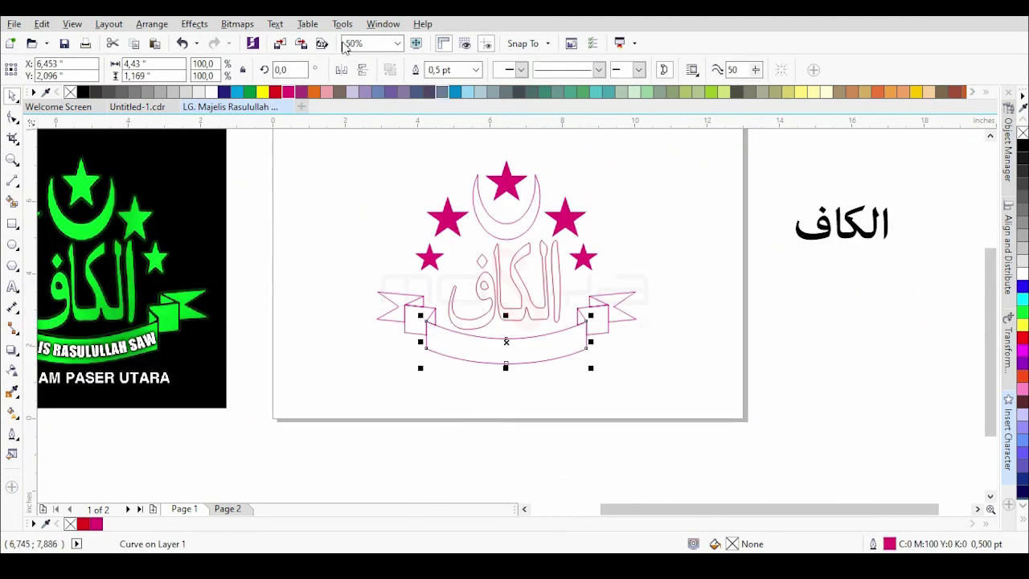
{"action": "scroll", "coordinate": [527, 289], "scroll_direction": "down", "scroll_amount": 1}
{"action": "scroll", "coordinate": [527, 289], "scroll_direction": "up", "scroll_amount": 1}
{"action": "left_click", "coordinate": [541, 277]}
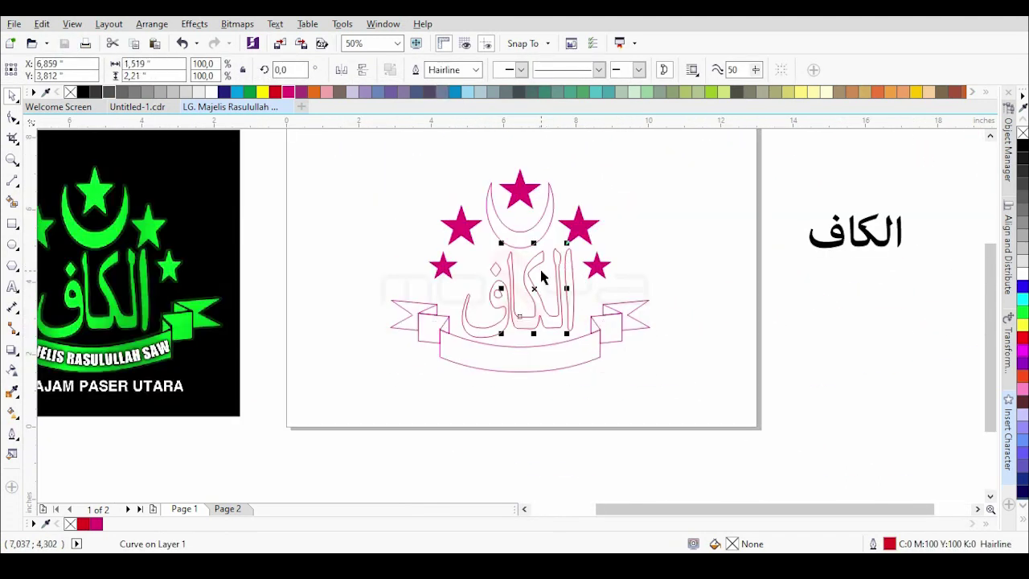
Step: Sample the bright green from the reference image and fill the crescent and the stars with it
{"action": "left_click", "coordinate": [13, 392]}
{"action": "left_click", "coordinate": [120, 273]}
{"action": "left_click", "coordinate": [520, 190]}
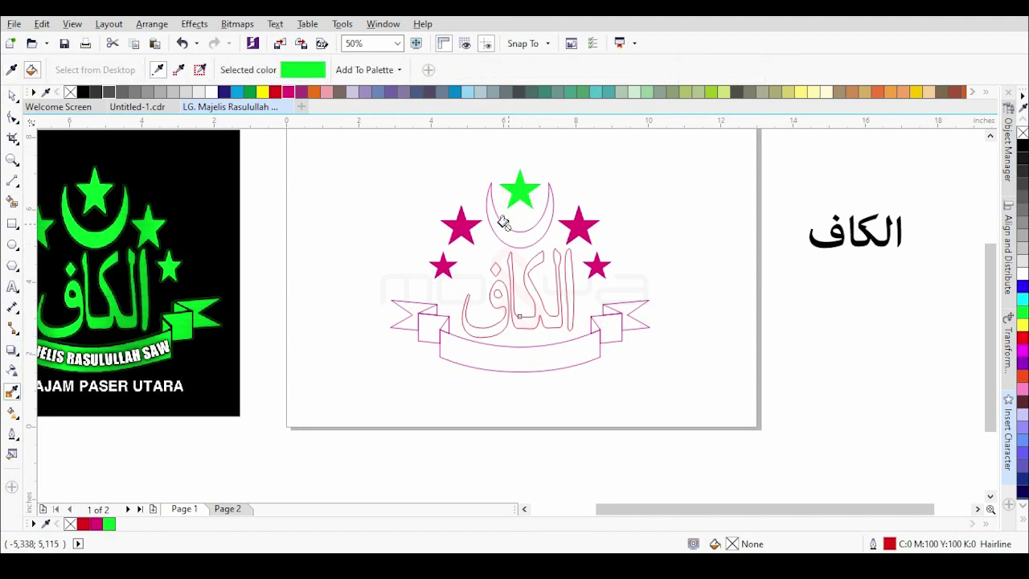
{"action": "left_click", "coordinate": [519, 234]}
{"action": "left_click", "coordinate": [460, 227]}
{"action": "left_click", "coordinate": [443, 266]}
{"action": "left_click", "coordinate": [578, 225]}
Step: Fill the Arabic calligraphy letters and the diamond dot with the sampled green
{"action": "scroll", "coordinate": [577, 294], "scroll_direction": "up", "scroll_amount": 2}
{"action": "left_click", "coordinate": [546, 289]}
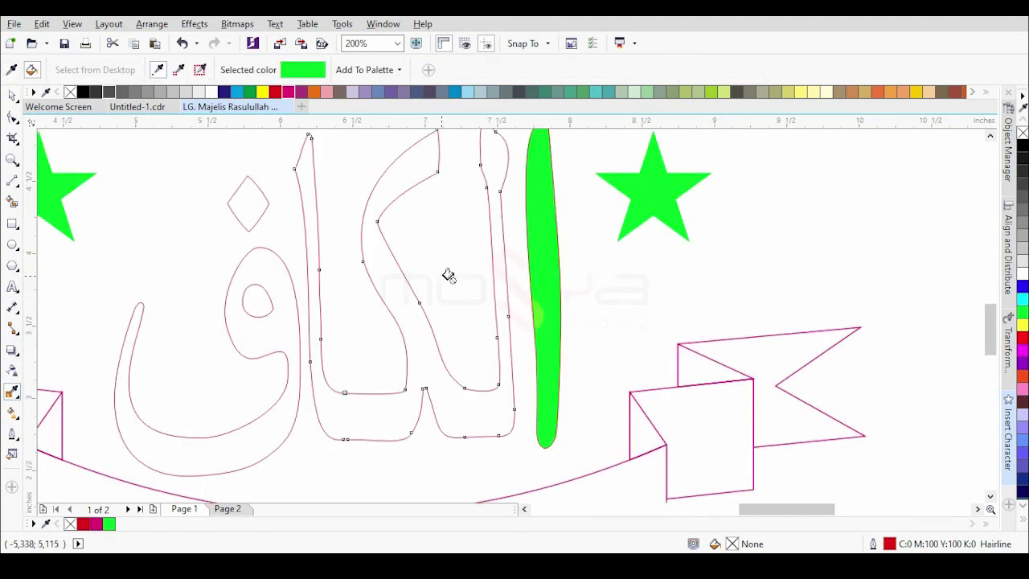
{"action": "left_click", "coordinate": [448, 275]}
{"action": "left_click", "coordinate": [268, 265]}
{"action": "left_click", "coordinate": [247, 214]}
Step: Fill the ribbon's tails and fold panels on both sides with the same green, leaving the centre panel unfilled
{"action": "scroll", "coordinate": [616, 303], "scroll_direction": "down", "scroll_amount": 2}
{"action": "scroll", "coordinate": [461, 308], "scroll_direction": "up", "scroll_amount": 1}
{"action": "left_click", "coordinate": [450, 315]}
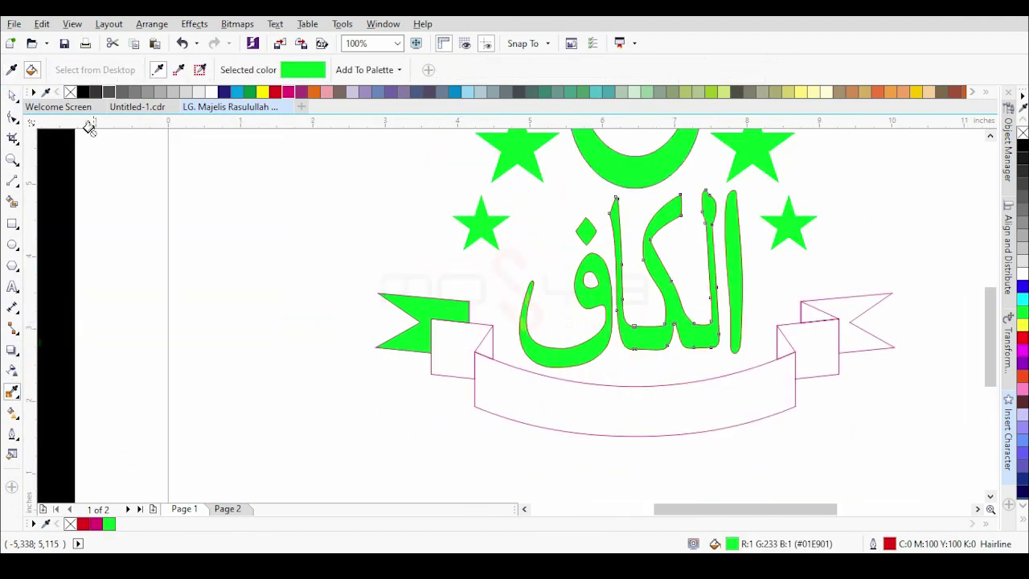
{"action": "key", "text": "space"}
{"action": "left_click", "coordinate": [420, 307]}
{"action": "key", "text": "space"}
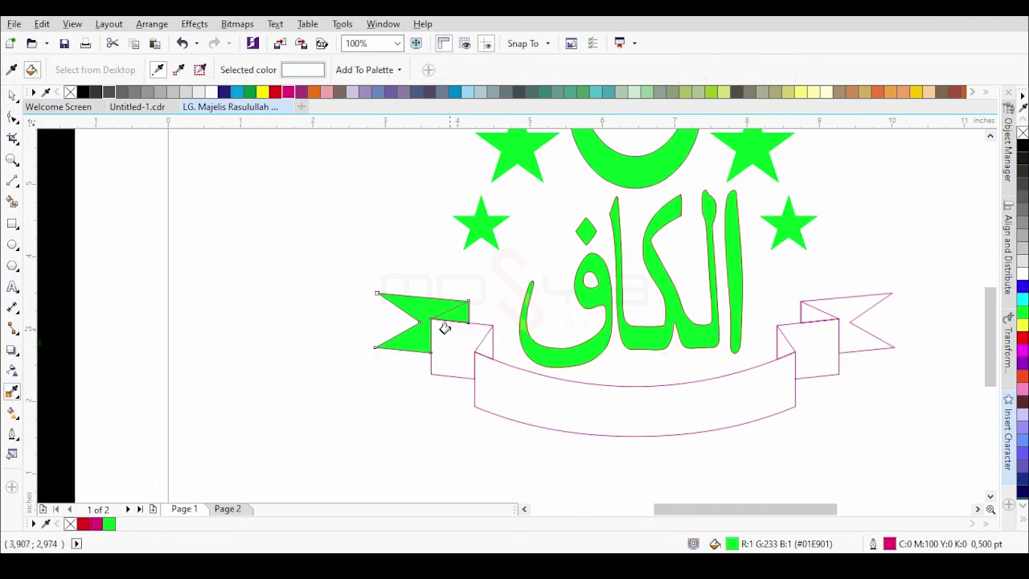
{"action": "left_click", "coordinate": [437, 333]}
{"action": "left_click", "coordinate": [840, 306]}
{"action": "left_click", "coordinate": [802, 344]}
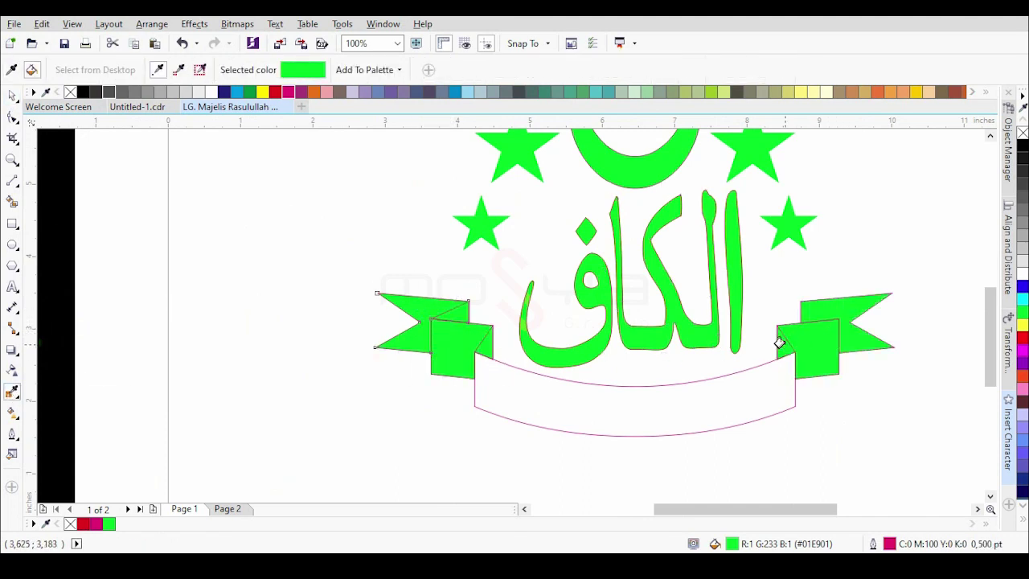
{"action": "left_click", "coordinate": [12, 96]}
{"action": "scroll", "coordinate": [593, 328], "scroll_direction": "down", "scroll_amount": 2}
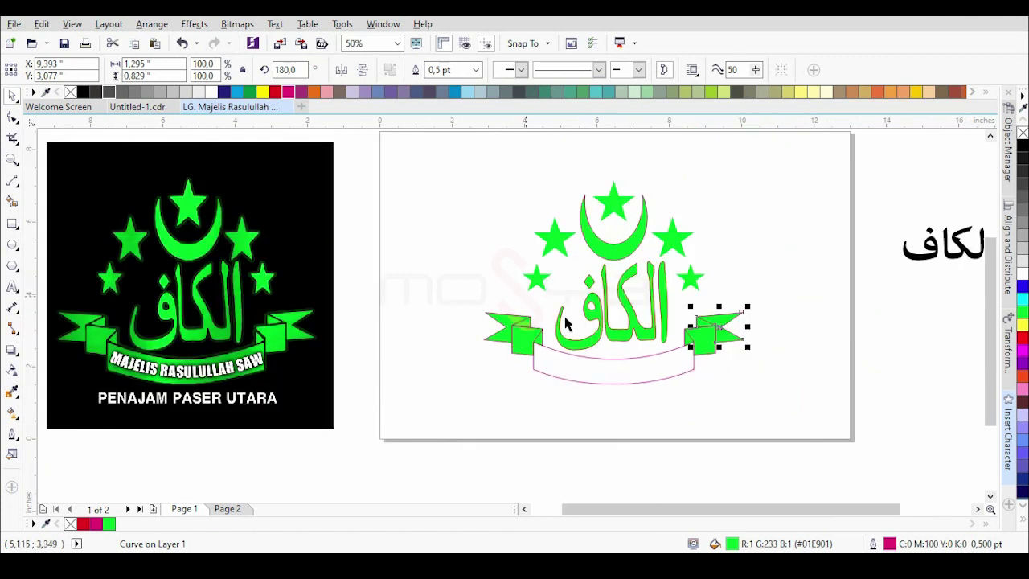
Step: Give a copy of the ribbon's centre panel a cyan outline and break its curve at the two upper corner nodes
{"action": "left_click", "coordinate": [583, 370]}
{"action": "right_click", "coordinate": [237, 92]}
{"action": "left_click", "coordinate": [12, 117]}
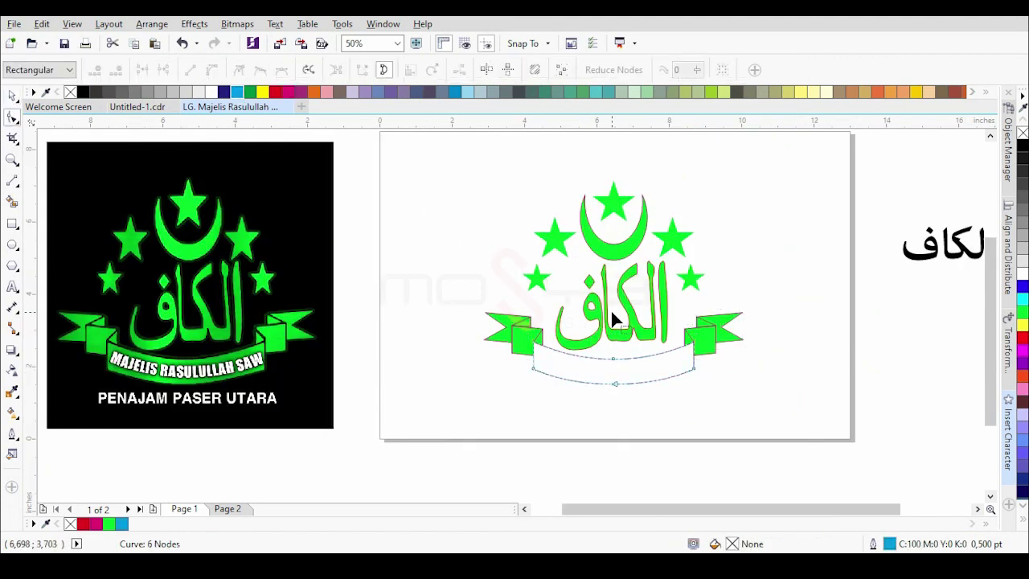
{"action": "scroll", "coordinate": [570, 342], "scroll_direction": "up", "scroll_amount": 2}
{"action": "left_click_drag", "start_coordinate": [420, 336], "coordinate": [463, 361]}
{"action": "key", "text": "ctrl+z"}
{"action": "left_click", "coordinate": [163, 69]}
{"action": "scroll", "coordinate": [201, 239], "scroll_direction": "down", "scroll_amount": 1}
{"action": "left_click", "coordinate": [630, 288]}
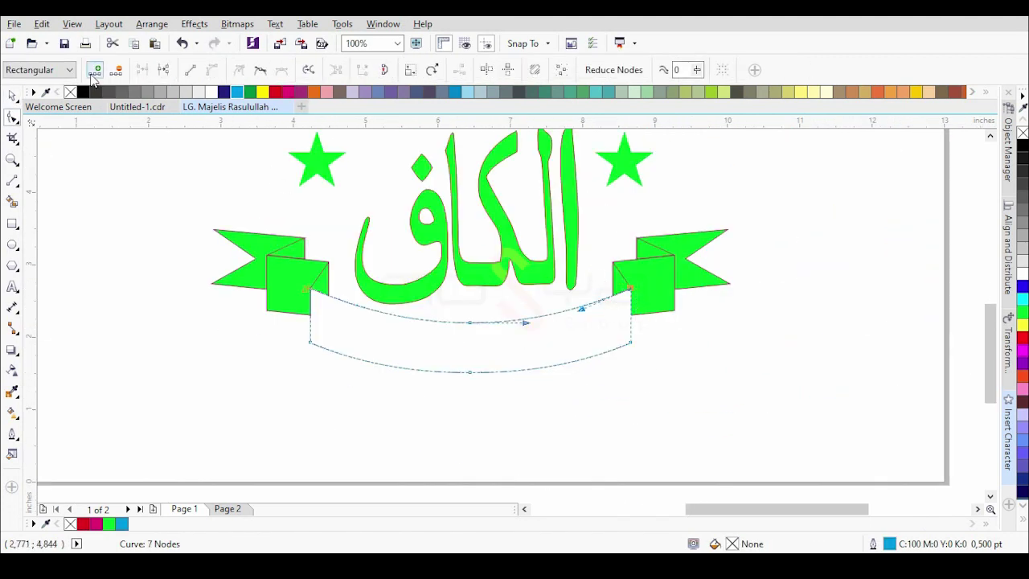
{"action": "left_click", "coordinate": [163, 69]}
Step: Break the cyan curve apart and delete its sides and lower edge, keeping only the upper arc
{"action": "left_click", "coordinate": [12, 95]}
{"action": "left_click", "coordinate": [389, 70]}
{"action": "left_click", "coordinate": [341, 217]}
{"action": "left_click", "coordinate": [310, 310]}
{"action": "key", "text": "Delete"}
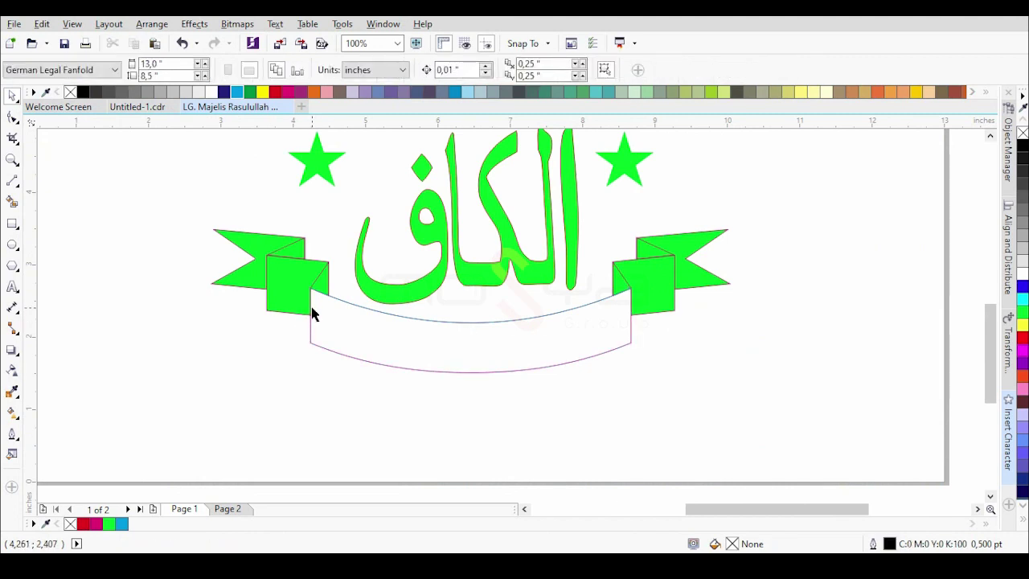
Step: Save the file and add the text MAJELIS RASULULLAH SAW below the ribbon
{"action": "scroll", "coordinate": [312, 308], "scroll_direction": "down", "scroll_amount": 1}
{"action": "left_click", "coordinate": [64, 43]}
{"action": "left_click", "coordinate": [12, 287]}
{"action": "left_click", "coordinate": [399, 372]}
{"action": "type", "text": "MAJELIS RASULULLAH SAW"}
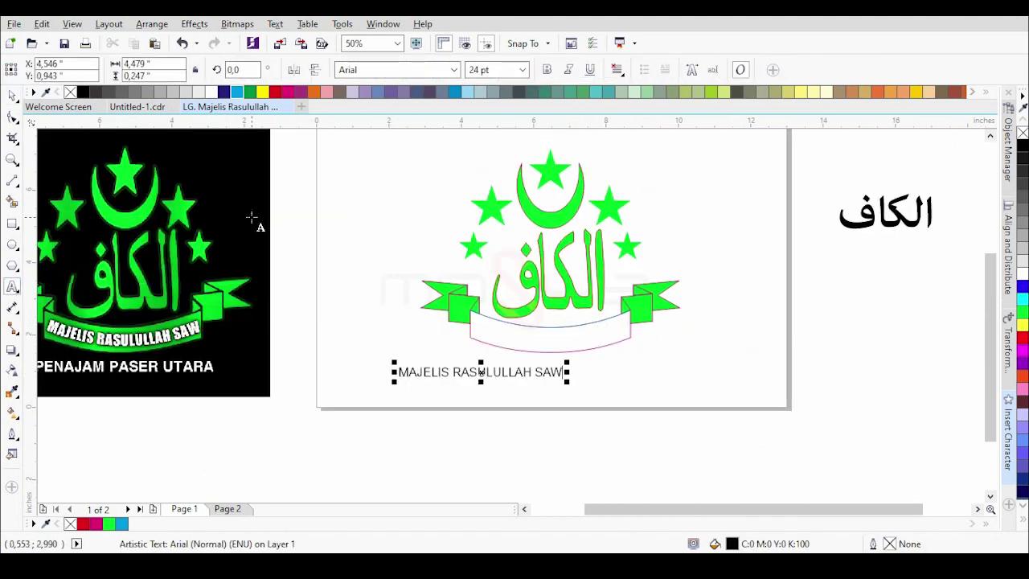
Step: Centre-align the text, make it bold and move it to the lower right end of the ribbon's centre panel
{"action": "left_click", "coordinate": [12, 96]}
{"action": "left_click", "coordinate": [617, 69]}
{"action": "left_click", "coordinate": [643, 118]}
{"action": "left_click", "coordinate": [546, 69]}
{"action": "left_click_drag", "start_coordinate": [454, 378], "coordinate": [664, 359]}
Step: Set the text's font to Arial Black
{"action": "left_click", "coordinate": [454, 70]}
{"action": "type", "text": "ARIAL"}
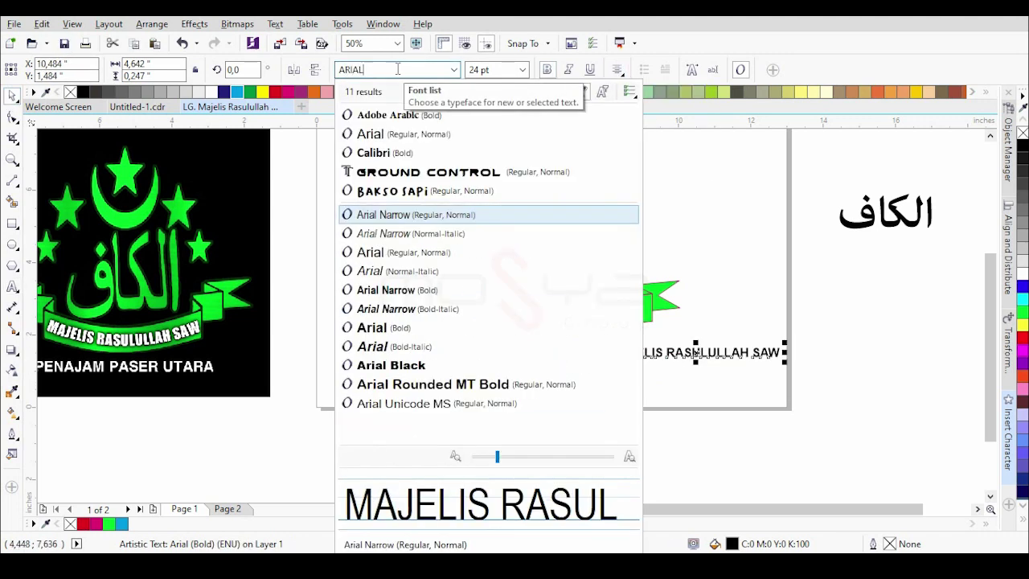
{"action": "left_click", "coordinate": [391, 365]}
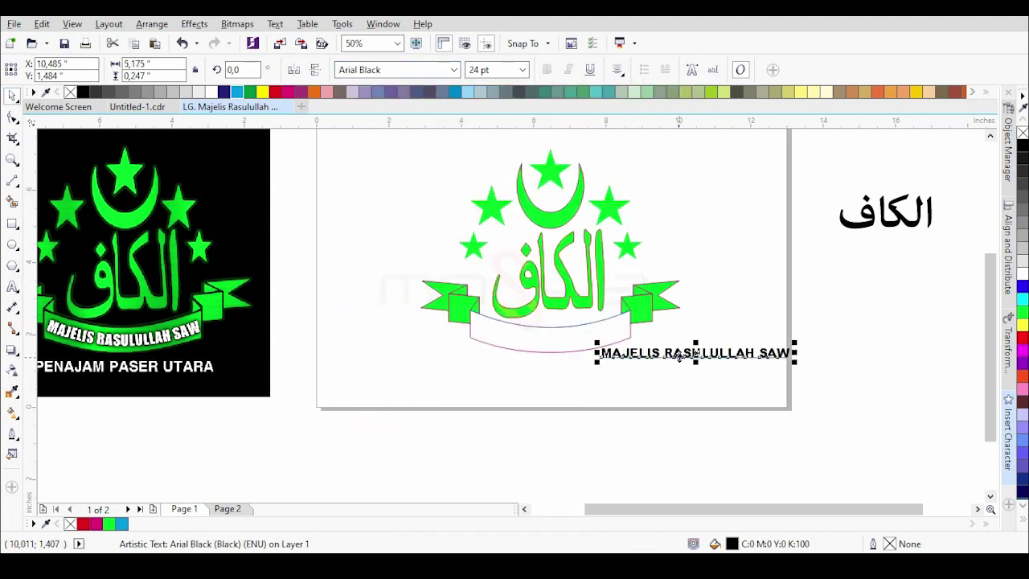
Step: Fit the MAJELIS RASULULLAH SAW text to the cyan upper arc
{"action": "left_click", "coordinate": [507, 328], "text": "shift"}
{"action": "left_click", "coordinate": [275, 24]}
{"action": "left_click", "coordinate": [326, 272]}
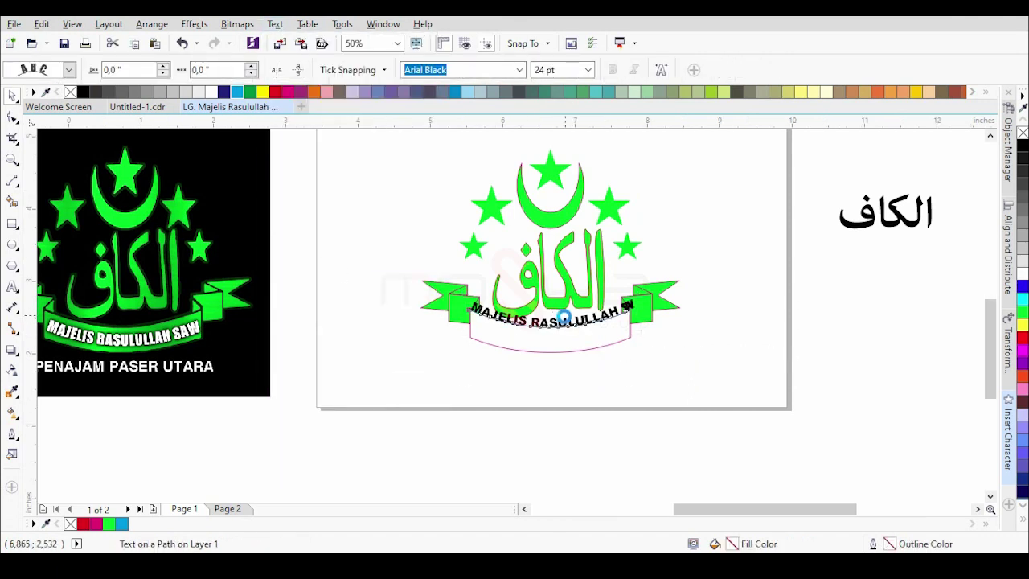
Step: Lower the curved text into the centre panel, -0.5 inch from the path, and fit its width between the panel's sides
{"action": "scroll", "coordinate": [565, 314], "scroll_direction": "up", "scroll_amount": 2}
{"action": "left_click_drag", "start_coordinate": [536, 301], "coordinate": [534, 370]}
{"action": "key", "text": "ctrl+z"}
{"action": "left_click_drag", "start_coordinate": [895, 372], "coordinate": [835, 384]}
{"action": "scroll", "coordinate": [735, 342], "scroll_direction": "down", "scroll_amount": 2}
{"action": "scroll", "coordinate": [739, 337], "scroll_direction": "up", "scroll_amount": 2}
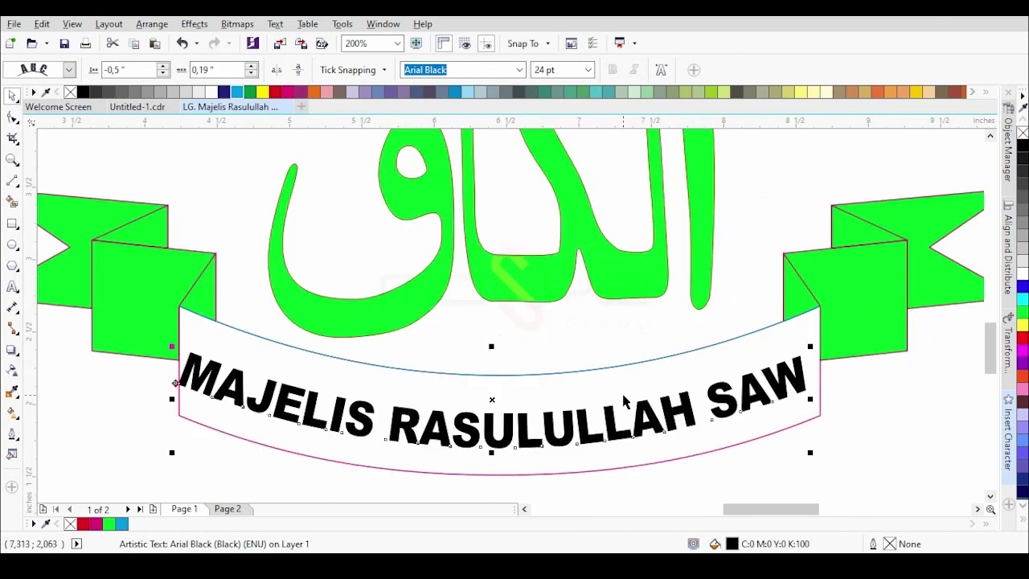
{"action": "left_click_drag", "start_coordinate": [498, 425], "coordinate": [505, 424]}
Step: Stretch the curved text vertically to about 31.6 pt and reposition it between the panel's upper and lower edges
{"action": "left_click_drag", "start_coordinate": [498, 347], "coordinate": [498, 317]}
{"action": "scroll", "coordinate": [485, 222], "scroll_direction": "down", "scroll_amount": 1}
{"action": "scroll", "coordinate": [503, 360], "scroll_direction": "up", "scroll_amount": 1}
{"action": "left_click_drag", "start_coordinate": [482, 195], "coordinate": [480, 209]}
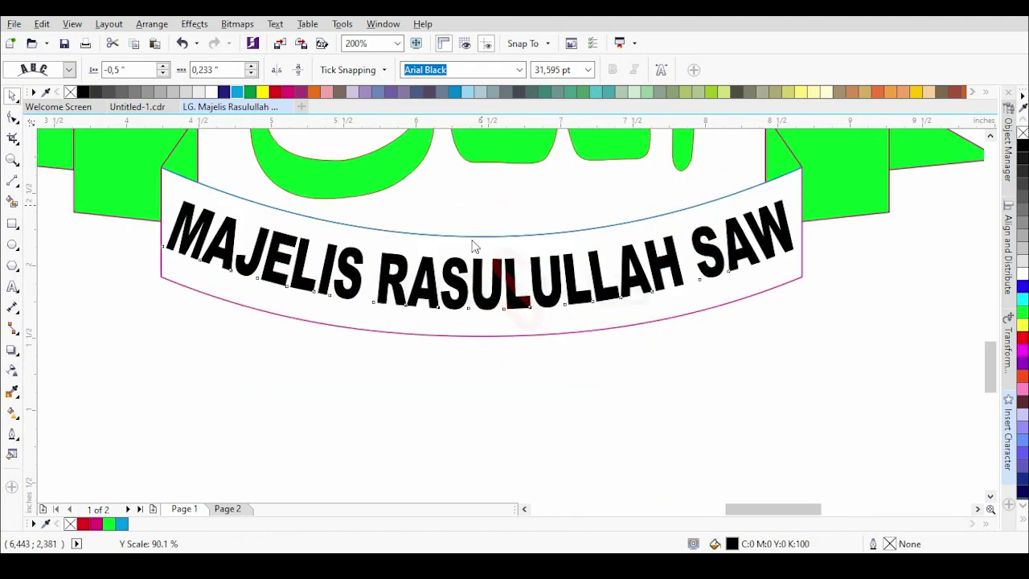
{"action": "left_click_drag", "start_coordinate": [481, 280], "coordinate": [474, 266]}
{"action": "scroll", "coordinate": [486, 277], "scroll_direction": "up", "scroll_amount": 1}
{"action": "scroll", "coordinate": [474, 266], "scroll_direction": "down", "scroll_amount": 2}
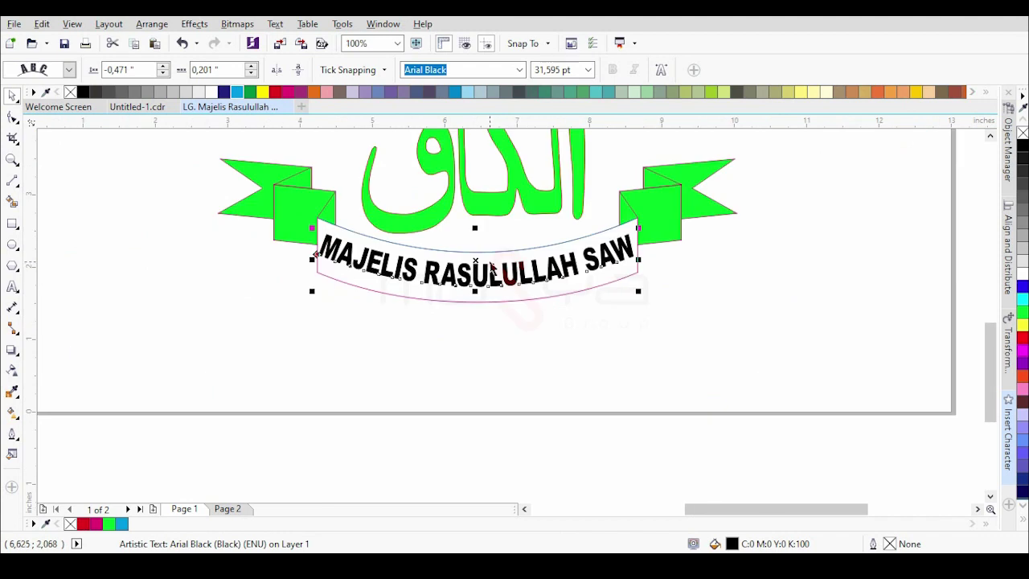
Step: Narrow the curved text slightly and recentre it at -0.5 inch from the path with a 0.26 inch offset
{"action": "scroll", "coordinate": [486, 254], "scroll_direction": "up", "scroll_amount": 1}
{"action": "left_click_drag", "start_coordinate": [780, 274], "coordinate": [771, 275]}
{"action": "left_click_drag", "start_coordinate": [476, 294], "coordinate": [482, 301]}
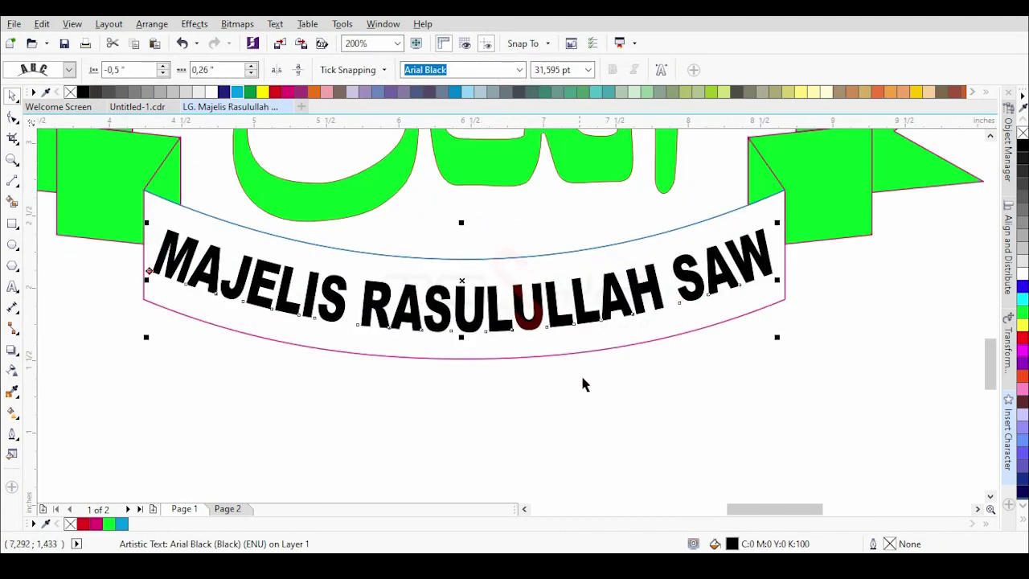
{"action": "left_click", "coordinate": [583, 385]}
Step: Duplicate Page 1 so the document has a third page
{"action": "scroll", "coordinate": [584, 385], "scroll_direction": "down", "scroll_amount": 2}
{"action": "right_click", "coordinate": [183, 508]}
{"action": "left_click", "coordinate": [218, 450]}
{"action": "left_click", "coordinate": [505, 323]}
Step: Widen the letter spacing of the curved MAJELIS RASULULLAH SAW text
{"action": "scroll", "coordinate": [472, 344], "scroll_direction": "up", "scroll_amount": 1}
{"action": "scroll", "coordinate": [476, 371], "scroll_direction": "down", "scroll_amount": 1}
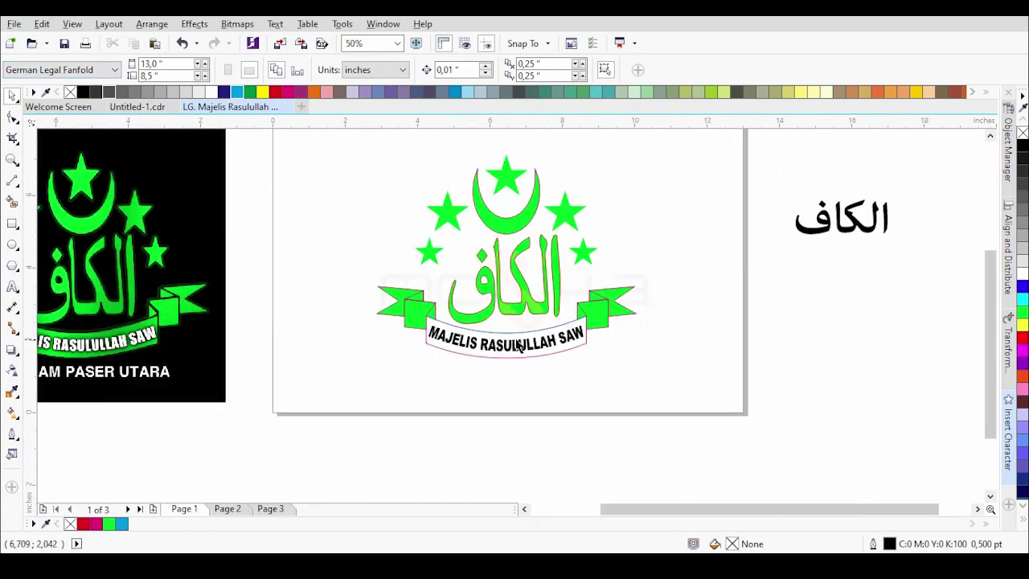
{"action": "scroll", "coordinate": [523, 324], "scroll_direction": "up", "scroll_amount": 2}
{"action": "left_click", "coordinate": [518, 333]}
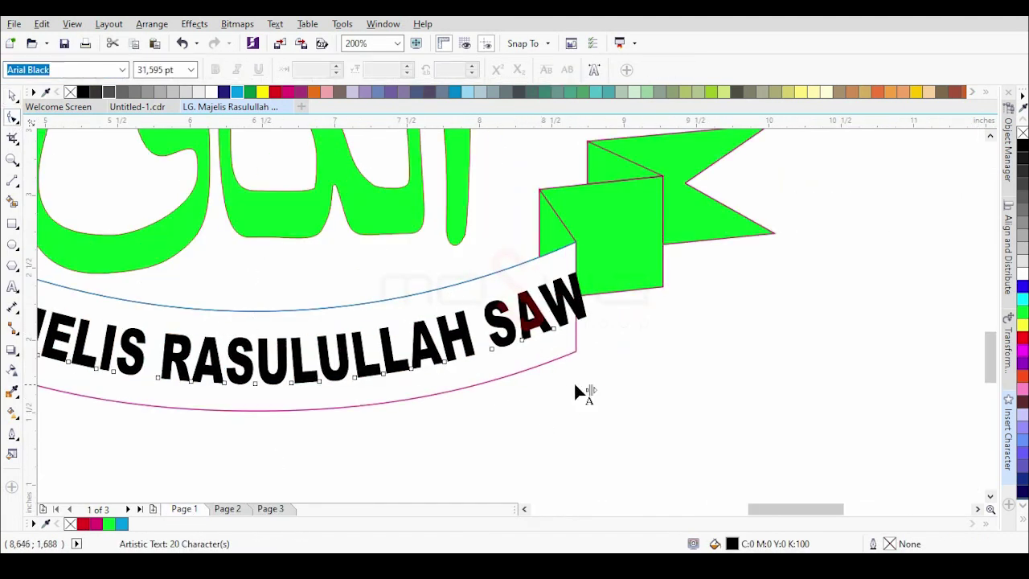
{"action": "left_click", "coordinate": [607, 392]}
Step: Scale the widened text down to fit inside the centre panel and recentre it with a 0.284 inch offset
{"action": "left_click_drag", "start_coordinate": [620, 322], "coordinate": [572, 336]}
{"action": "scroll", "coordinate": [574, 335], "scroll_direction": "down", "scroll_amount": 1}
{"action": "scroll", "coordinate": [378, 346], "scroll_direction": "up", "scroll_amount": 1}
{"action": "left_click_drag", "start_coordinate": [453, 323], "coordinate": [455, 323]}
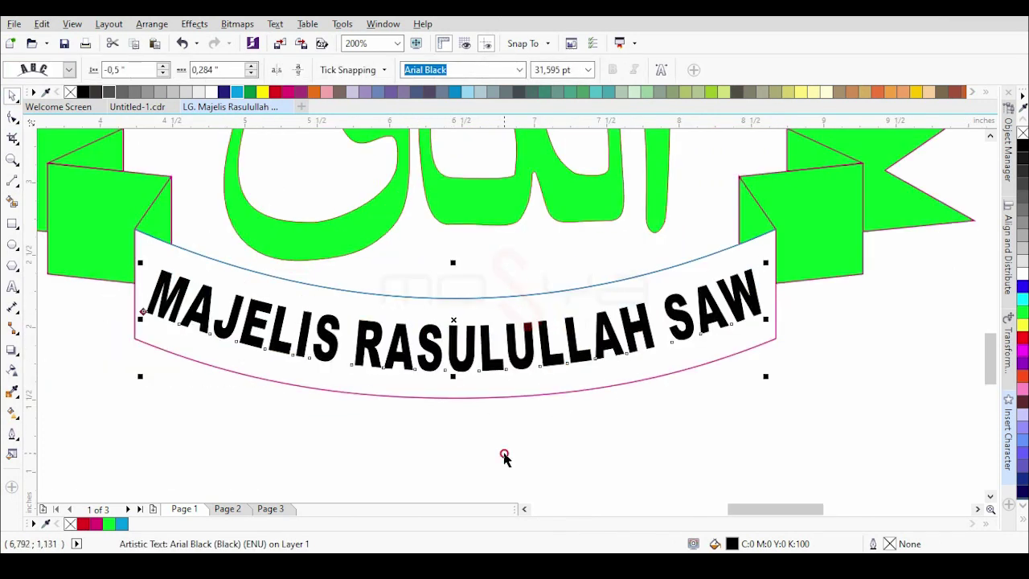
{"action": "scroll", "coordinate": [506, 454], "scroll_direction": "down", "scroll_amount": 1}
{"action": "left_click", "coordinate": [375, 415]}
{"action": "scroll", "coordinate": [426, 359], "scroll_direction": "down", "scroll_amount": 1}
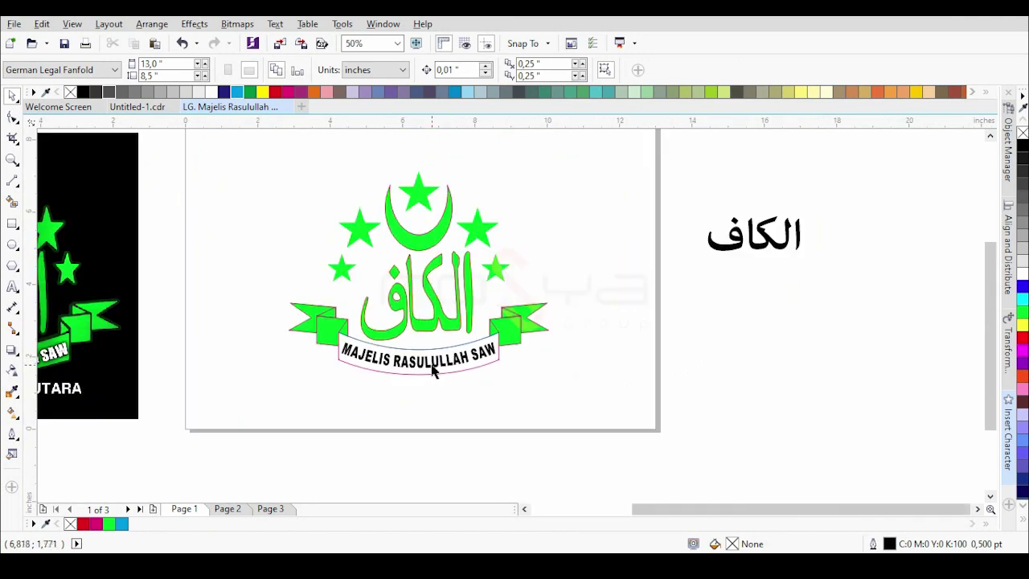
Step: Convert the MAJELIS RASULULLAH SAW text to curves
{"action": "left_click", "coordinate": [429, 361]}
{"action": "key", "text": "ctrl+q"}
{"action": "scroll", "coordinate": [382, 304], "scroll_direction": "up", "scroll_amount": 2}
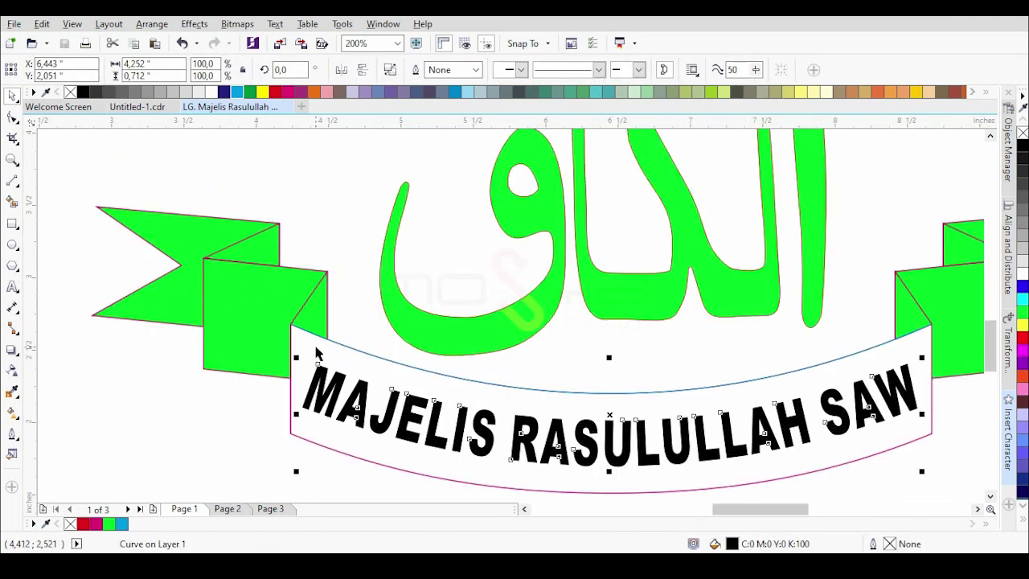
Step: Delete the cyan guide arc and fill the ribbon's centre panel with the sampled green
{"action": "left_click", "coordinate": [338, 342]}
{"action": "key", "text": "Delete"}
{"action": "left_click", "coordinate": [311, 334]}
{"action": "left_click", "coordinate": [109, 523]}
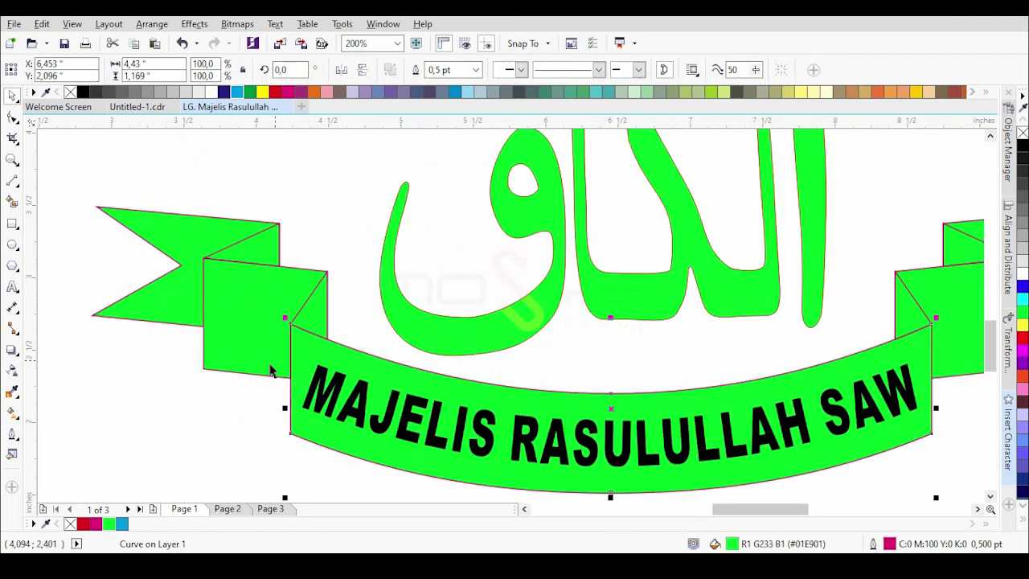
Step: Fill the MAJELIS RASULULLAH SAW lettering on the banner with white
{"action": "scroll", "coordinate": [413, 352], "scroll_direction": "down", "scroll_amount": 3}
{"action": "scroll", "coordinate": [407, 362], "scroll_direction": "up", "scroll_amount": 3}
{"action": "left_click", "coordinate": [464, 331]}
{"action": "left_click", "coordinate": [1021, 274]}
{"action": "scroll", "coordinate": [528, 352], "scroll_direction": "down", "scroll_amount": 2}
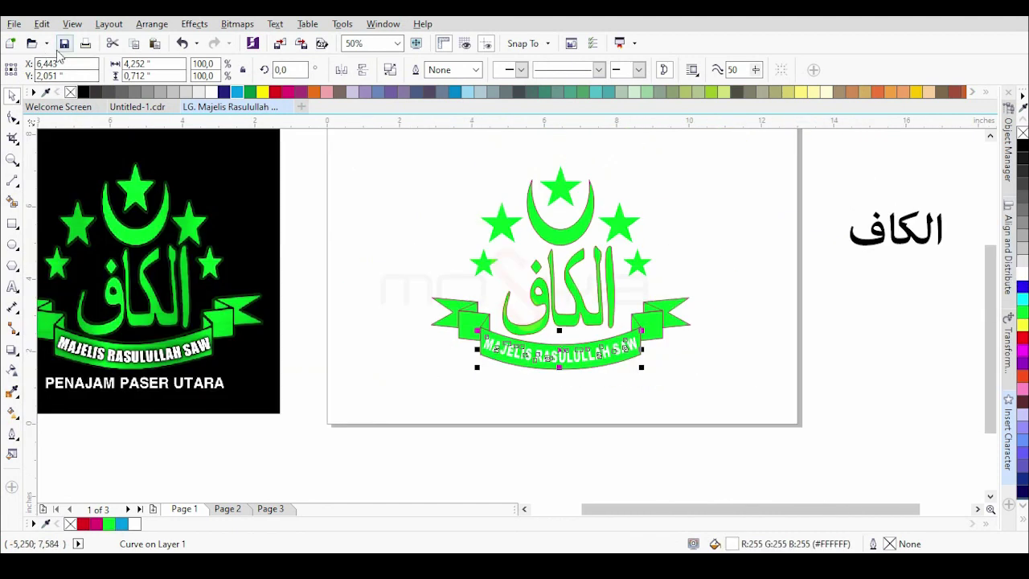
{"action": "left_click", "coordinate": [357, 258]}
Step: Remove the white lettering from the banner, leaving the green logo shapes in place
{"action": "scroll", "coordinate": [149, 222], "scroll_direction": "up", "scroll_amount": 2}
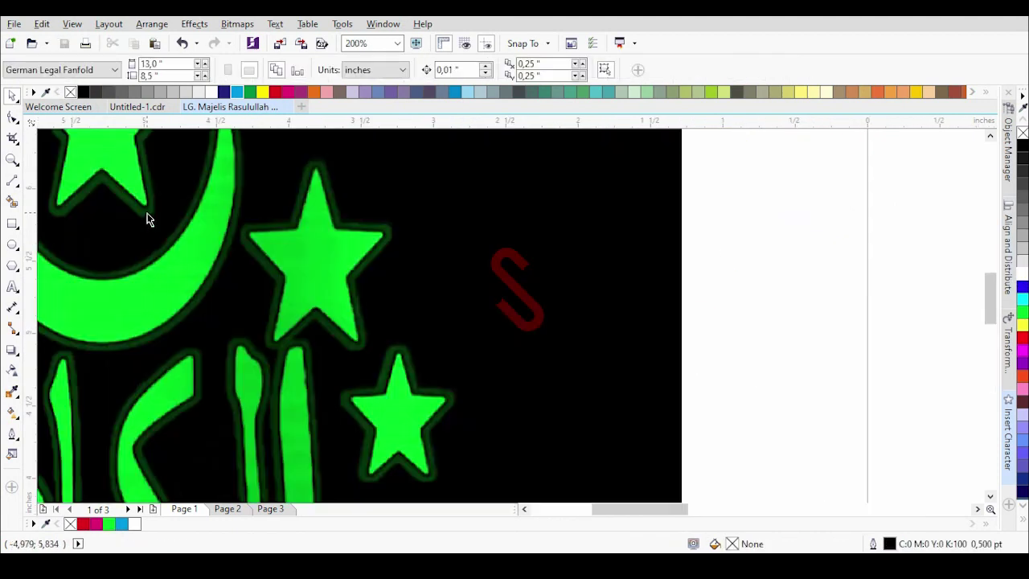
{"action": "scroll", "coordinate": [273, 259], "scroll_direction": "down", "scroll_amount": 3}
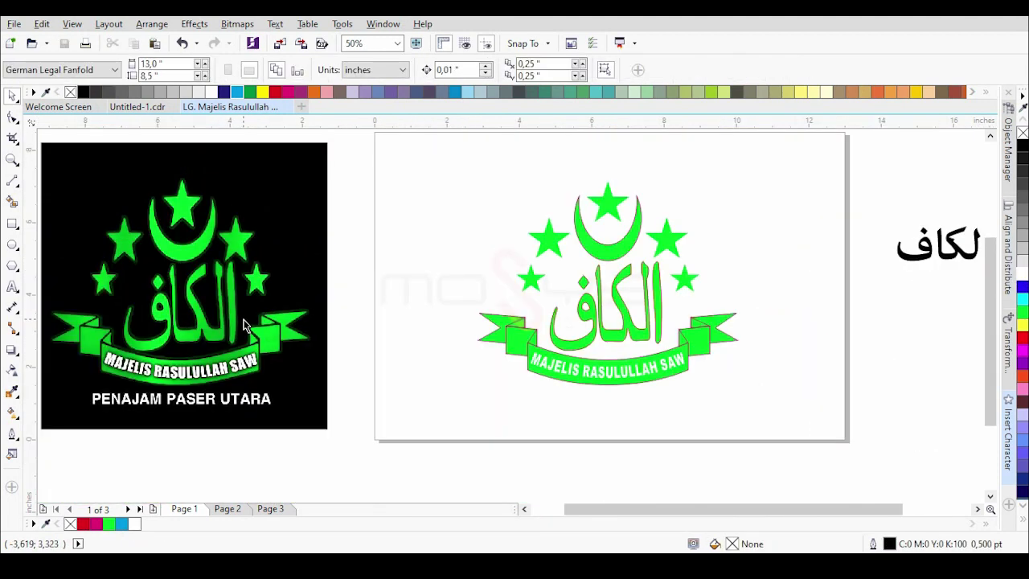
{"action": "scroll", "coordinate": [485, 241], "scroll_direction": "up", "scroll_amount": 1}
{"action": "left_click_drag", "start_coordinate": [427, 173], "coordinate": [777, 424]}
{"action": "left_click", "coordinate": [577, 384]}
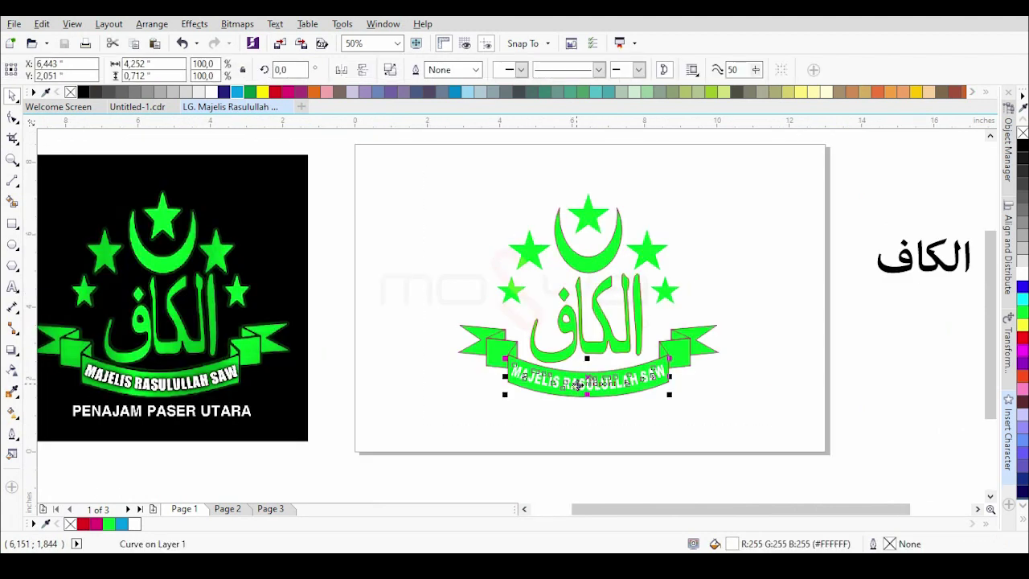
{"action": "key", "text": "Delete"}
Step: Give all the green logo shapes a thicker black outline
{"action": "left_click_drag", "start_coordinate": [413, 156], "coordinate": [753, 413]}
{"action": "left_click", "coordinate": [630, 70]}
{"action": "left_click", "coordinate": [594, 164]}
{"action": "scroll", "coordinate": [563, 359], "scroll_direction": "up", "scroll_amount": 1}
{"action": "scroll", "coordinate": [562, 356], "scroll_direction": "down", "scroll_amount": 1}
{"action": "left_click", "coordinate": [630, 70]}
{"action": "left_click", "coordinate": [595, 164]}
{"action": "scroll", "coordinate": [537, 350], "scroll_direction": "up", "scroll_amount": 2}
{"action": "left_click", "coordinate": [12, 434]}
{"action": "left_click", "coordinate": [463, 291]}
{"action": "left_click", "coordinate": [499, 425]}
{"action": "scroll", "coordinate": [466, 401], "scroll_direction": "down", "scroll_amount": 2}
{"action": "left_click", "coordinate": [731, 239]}
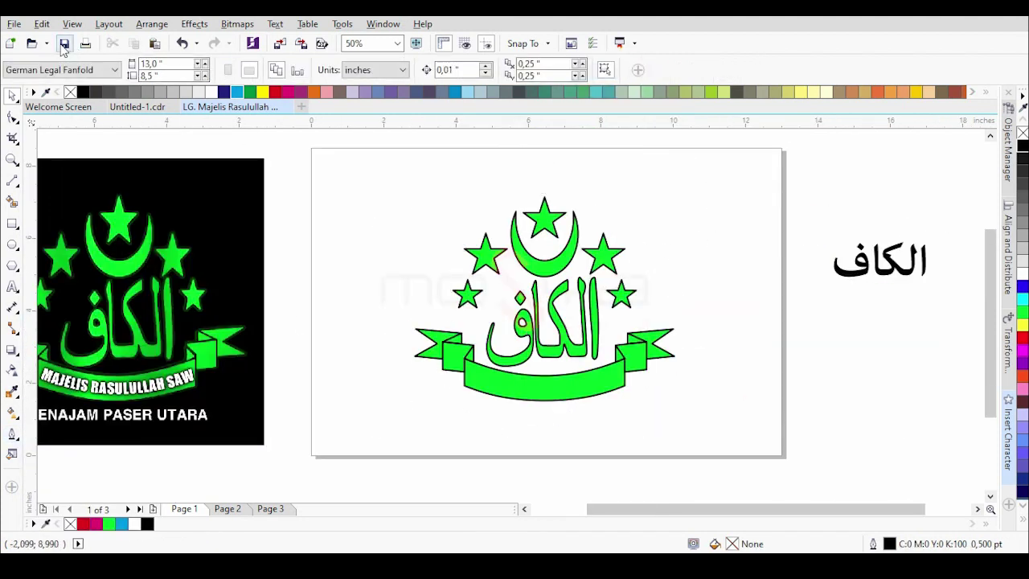
Step: Place a page-sized 13 by 8.5 inch rectangle behind the logo, filled with black and without an outline
{"action": "scroll", "coordinate": [425, 265], "scroll_direction": "down", "scroll_amount": 1}
{"action": "scroll", "coordinate": [442, 261], "scroll_direction": "up", "scroll_amount": 1}
{"action": "double_click", "coordinate": [12, 223]}
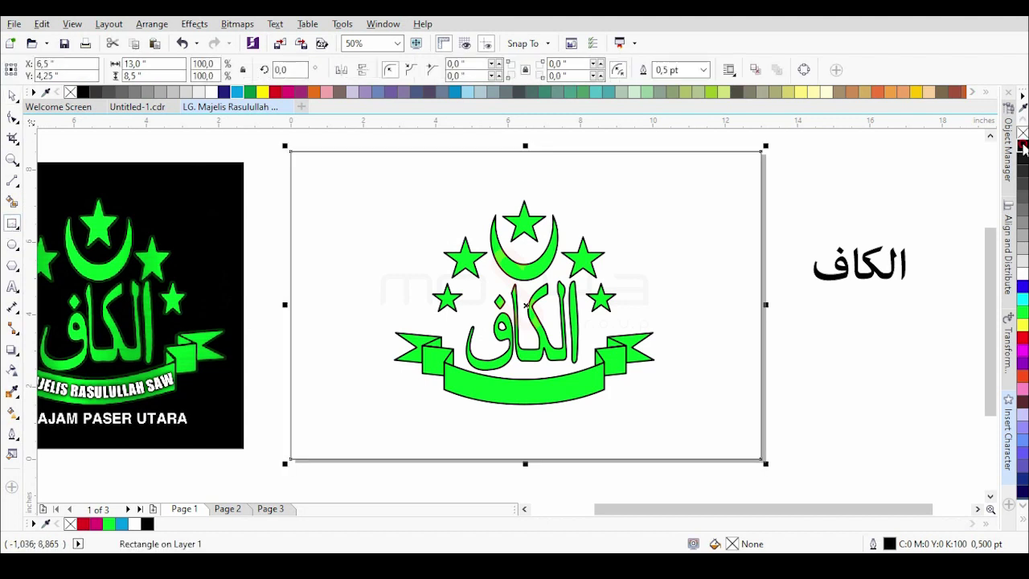
{"action": "left_click", "coordinate": [1023, 147]}
{"action": "right_click", "coordinate": [1022, 133]}
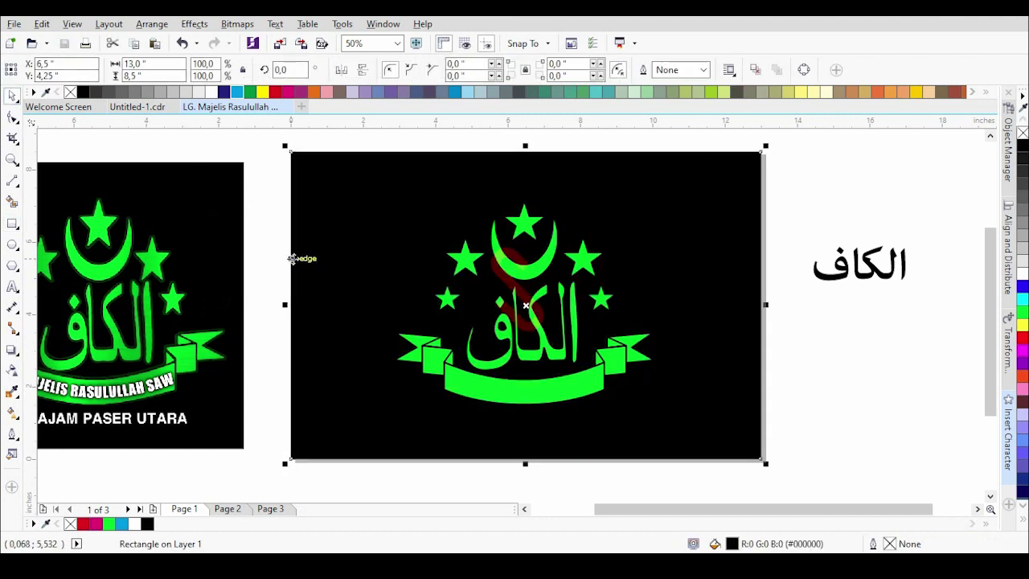
Step: Recolour the background rectangle to 90% black and lock it
{"action": "scroll", "coordinate": [566, 267], "scroll_direction": "up", "scroll_amount": 1}
{"action": "scroll", "coordinate": [505, 231], "scroll_direction": "down", "scroll_amount": 2}
{"action": "left_click", "coordinate": [95, 92]}
{"action": "right_click", "coordinate": [350, 212]}
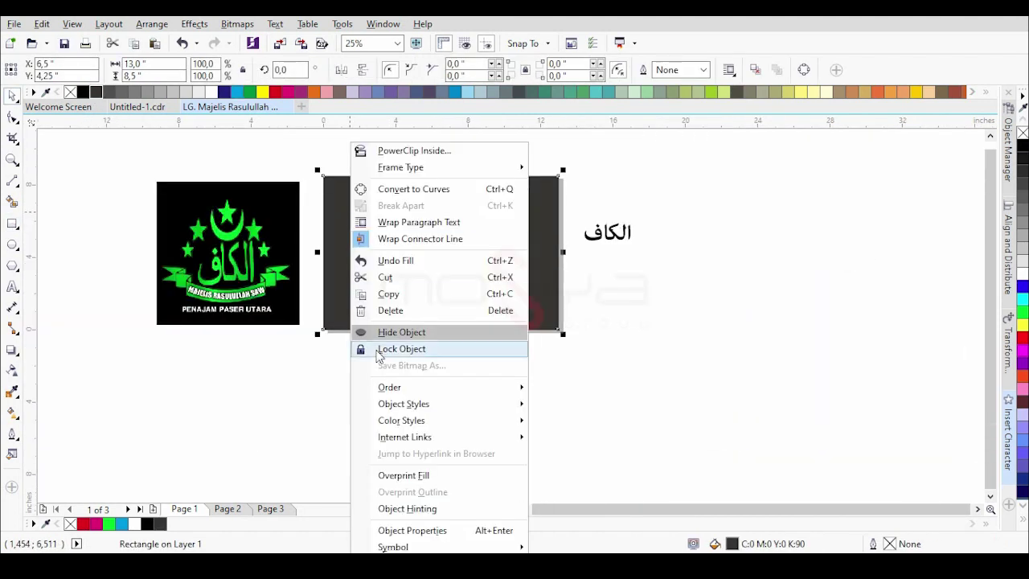
{"action": "left_click", "coordinate": [394, 349]}
Step: Put the white MAJELIS RASULULLAH SAW lettering back on the banner's centre panel
{"action": "scroll", "coordinate": [563, 243], "scroll_direction": "up", "scroll_amount": 2}
{"action": "scroll", "coordinate": [517, 356], "scroll_direction": "down", "scroll_amount": 1}
{"action": "scroll", "coordinate": [575, 448], "scroll_direction": "down", "scroll_amount": 1}
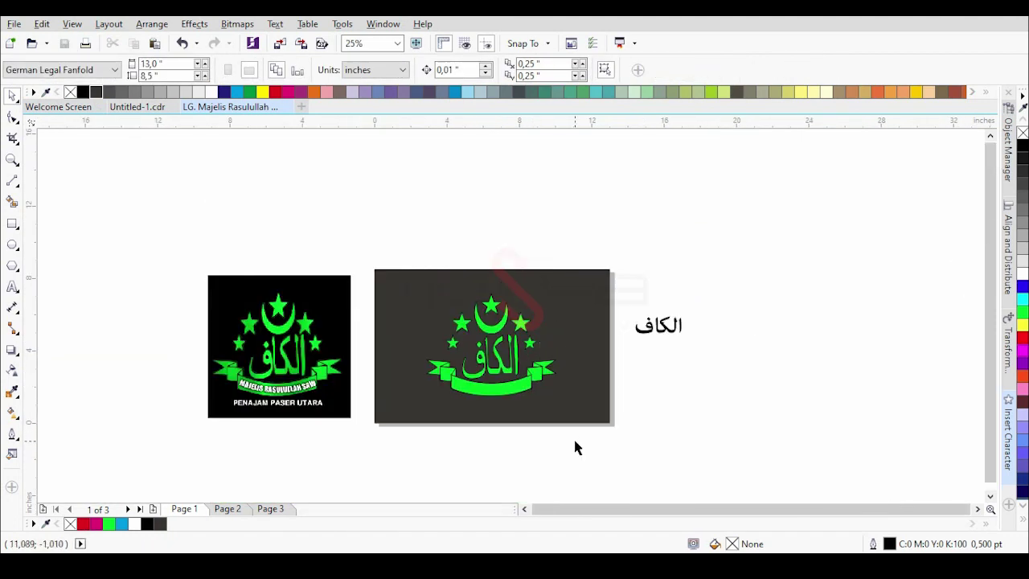
{"action": "scroll", "coordinate": [515, 419], "scroll_direction": "up", "scroll_amount": 1}
{"action": "scroll", "coordinate": [81, 357], "scroll_direction": "up", "scroll_amount": 1}
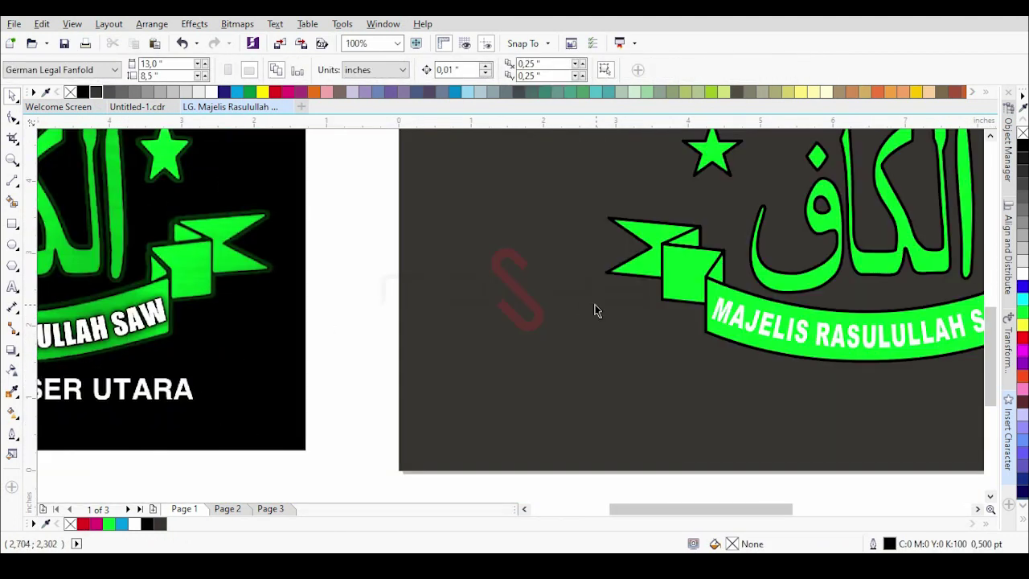
Step: Add a one-step outside contour of 0.015 inch in black around the banner lettering
{"action": "scroll", "coordinate": [595, 310], "scroll_direction": "up", "scroll_amount": 1}
{"action": "left_click", "coordinate": [597, 303]}
{"action": "scroll", "coordinate": [595, 297], "scroll_direction": "up", "scroll_amount": 1}
{"action": "left_click_drag", "start_coordinate": [595, 295], "coordinate": [599, 300]}
{"action": "left_click", "coordinate": [682, 70]}
{"action": "left_click", "coordinate": [734, 85]}
{"action": "left_click", "coordinate": [662, 86]}
{"action": "left_click", "coordinate": [512, 74]}
{"action": "left_click", "coordinate": [512, 65]}
{"action": "scroll", "coordinate": [391, 135], "scroll_direction": "down", "scroll_amount": 1}
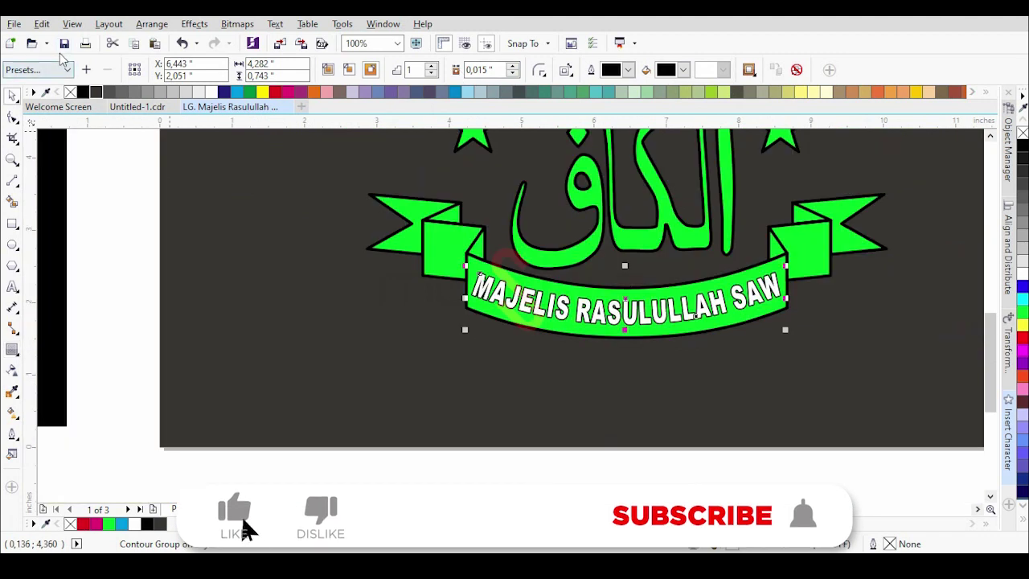
{"action": "left_click", "coordinate": [266, 297]}
Step: Group all the logo artwork and enlarge it to 129.8%, about 9.3 by 7.3 inches, centred on the page
{"action": "scroll", "coordinate": [446, 374], "scroll_direction": "down", "scroll_amount": 1}
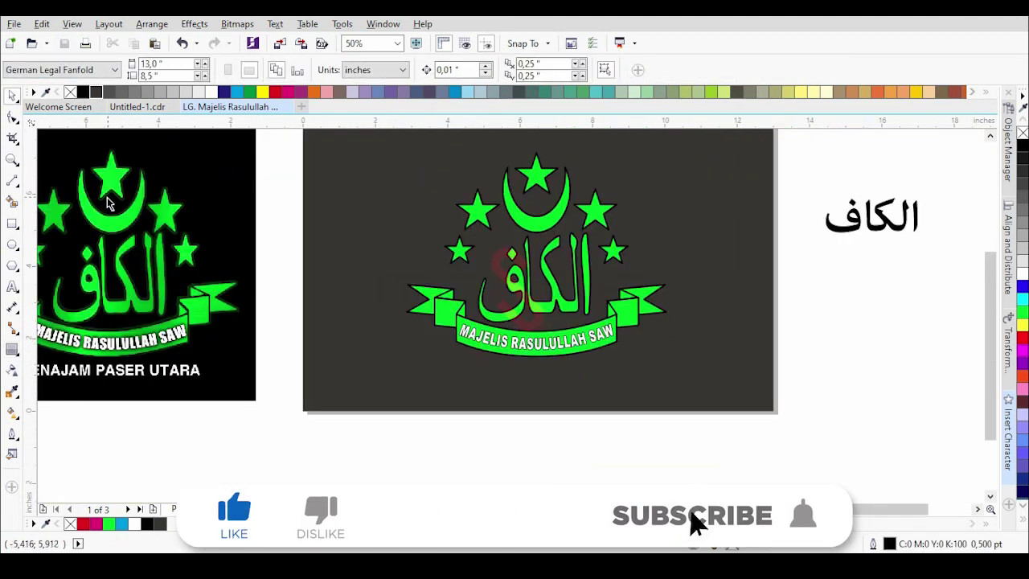
{"action": "scroll", "coordinate": [552, 231], "scroll_direction": "up", "scroll_amount": 1}
{"action": "scroll", "coordinate": [171, 224], "scroll_direction": "up", "scroll_amount": 1}
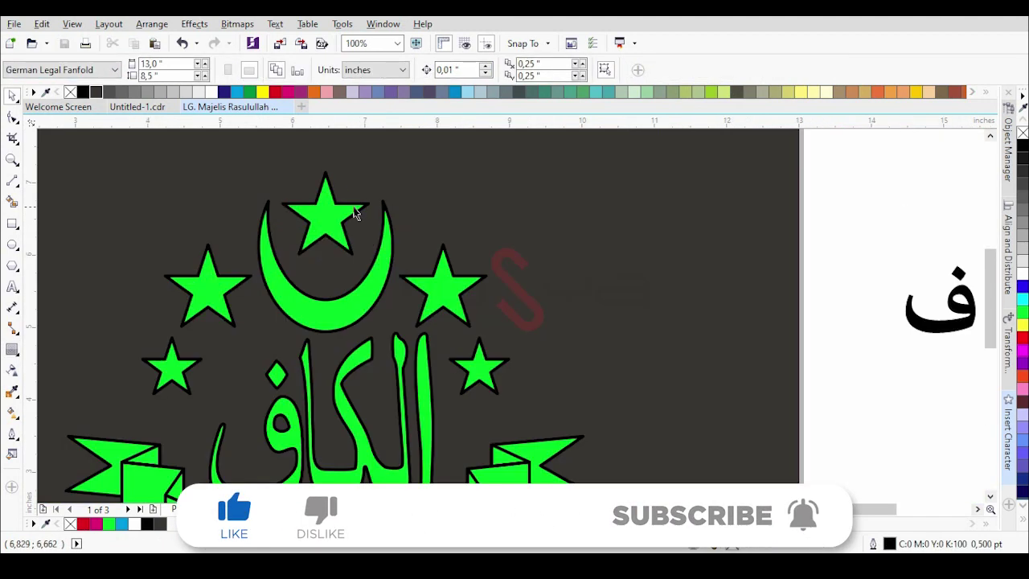
{"action": "scroll", "coordinate": [386, 208], "scroll_direction": "down", "scroll_amount": 2}
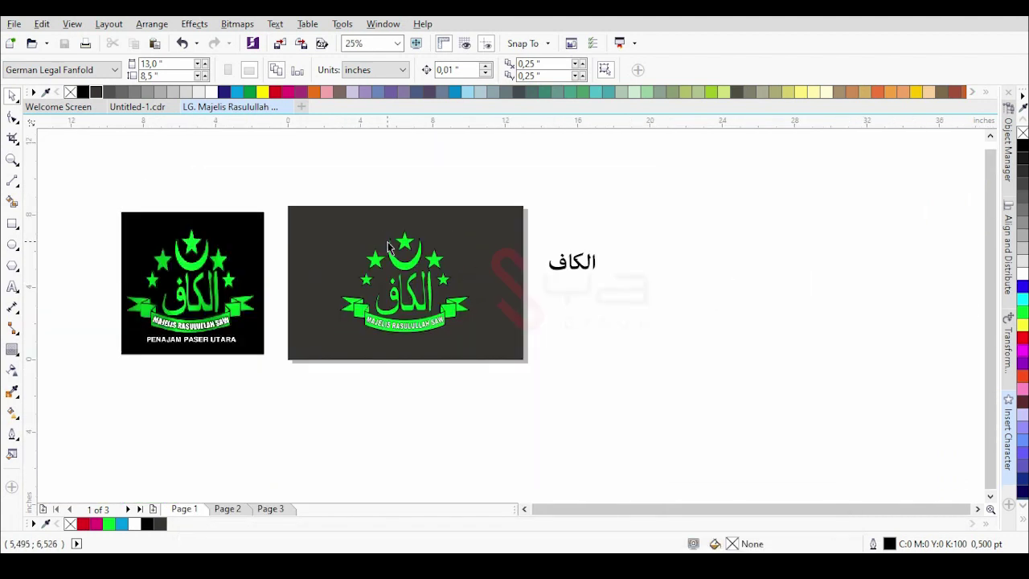
{"action": "left_click_drag", "start_coordinate": [309, 176], "coordinate": [479, 348]}
{"action": "key", "text": "ctrl+g"}
{"action": "left_click_drag", "start_coordinate": [473, 226], "coordinate": [502, 217]}
Step: Fill the background rectangle with black and save the document
{"action": "left_click", "coordinate": [302, 226]}
{"action": "left_click", "coordinate": [1021, 146]}
{"action": "left_click", "coordinate": [64, 43]}
Step: Delete the reference logo image and the spare Arabic text beside the page
{"action": "left_click", "coordinate": [198, 270]}
{"action": "key", "text": "Delete"}
{"action": "left_click_drag", "start_coordinate": [542, 201], "coordinate": [612, 291]}
{"action": "key", "text": "Delete"}
Step: Try a dark grey fill on the background rectangle behind the enlarged logo
{"action": "scroll", "coordinate": [411, 261], "scroll_direction": "up", "scroll_amount": 1}
{"action": "scroll", "coordinate": [276, 359], "scroll_direction": "up", "scroll_amount": 1}
{"action": "left_click", "coordinate": [299, 349]}
{"action": "scroll", "coordinate": [300, 349], "scroll_direction": "down", "scroll_amount": 1}
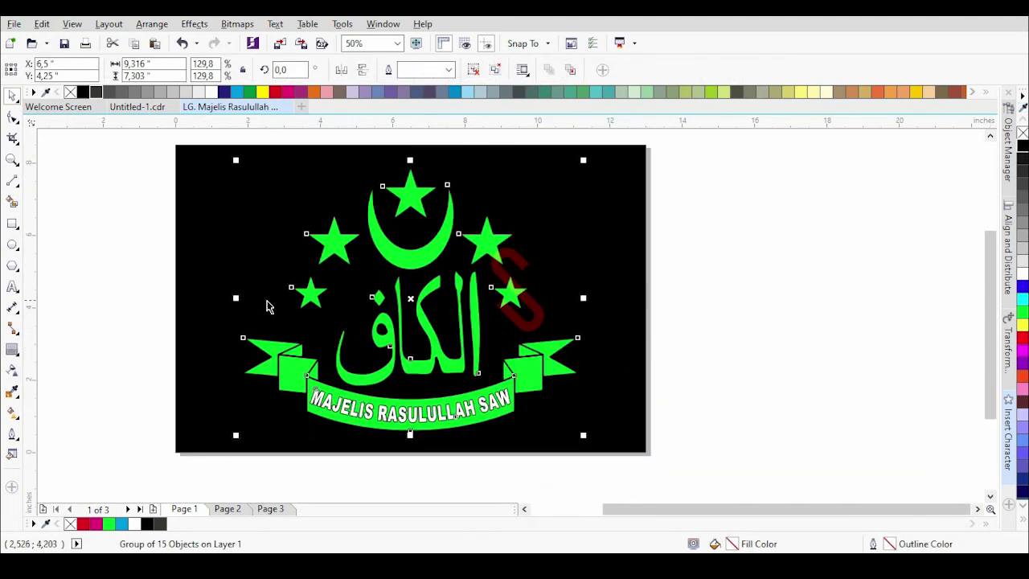
{"action": "left_click", "coordinate": [227, 225]}
{"action": "left_click", "coordinate": [108, 91]}
{"action": "left_click", "coordinate": [351, 228]}
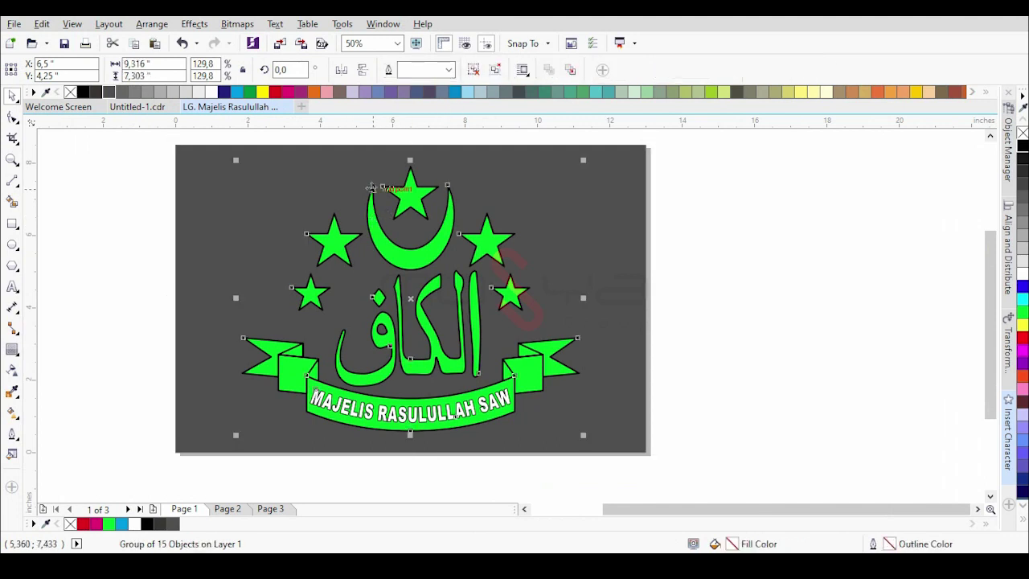
Step: Save the document and fit the whole page in view
{"action": "left_click", "coordinate": [752, 289]}
{"action": "left_click", "coordinate": [64, 43]}
{"action": "left_click", "coordinate": [12, 159]}
{"action": "left_click", "coordinate": [152, 69]}
Step: Change the grey background rectangle to solid black
{"action": "left_click", "coordinate": [12, 96]}
{"action": "left_click", "coordinate": [301, 201]}
{"action": "left_click", "coordinate": [1022, 145]}
{"action": "left_click", "coordinate": [880, 228]}
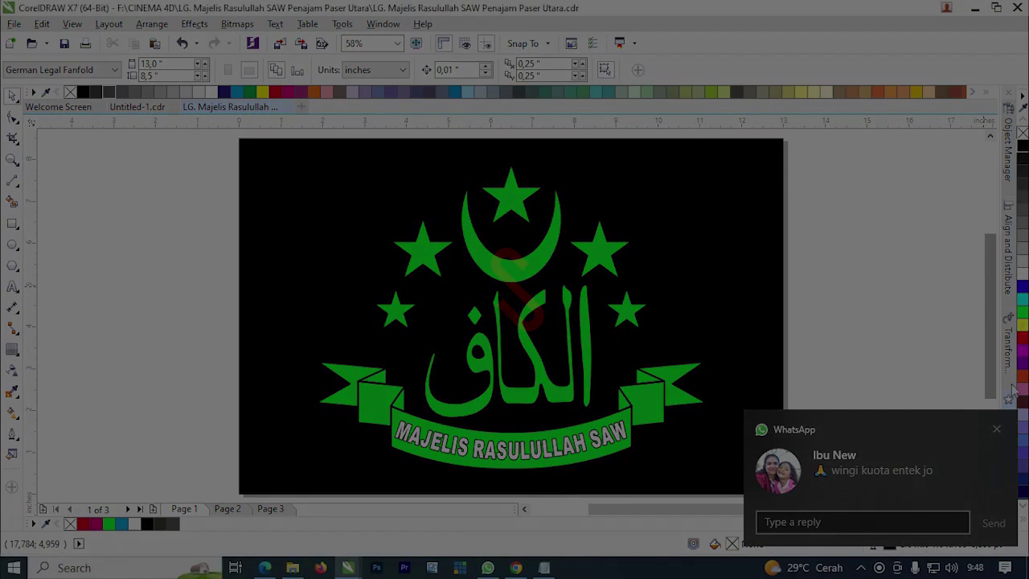